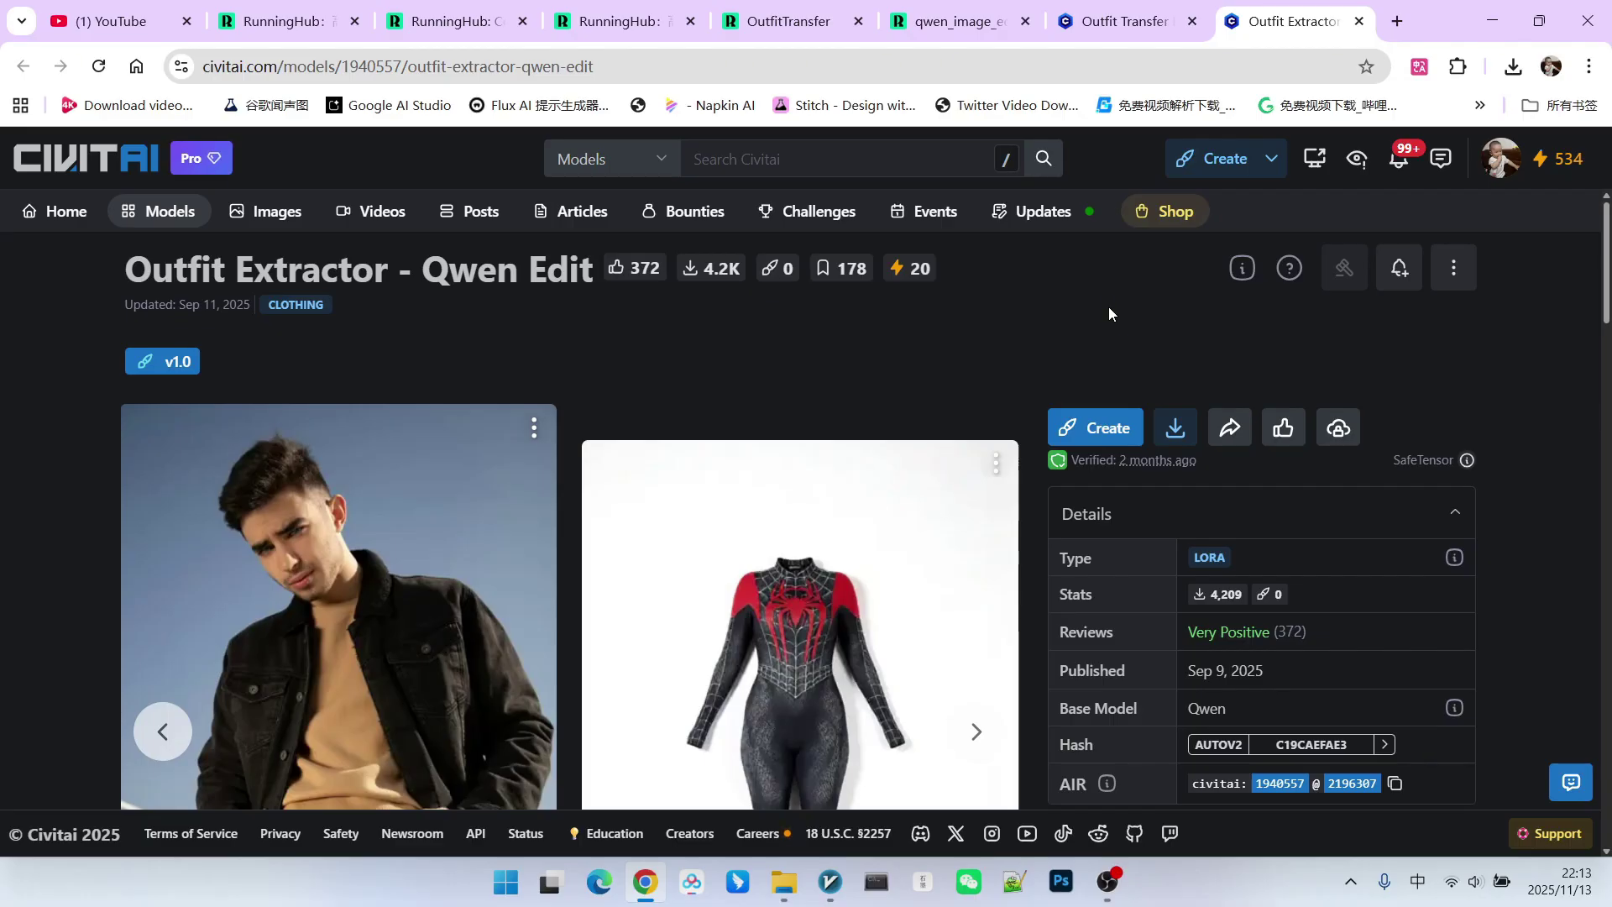
# Compare the Outfit Transfer Helper and Outfit Extractor LoRA pages and their trigger words
pyautogui.scroll(-1, 1108, 305)
pyautogui.hotkey('ctrl', 'shift', 'Tab')
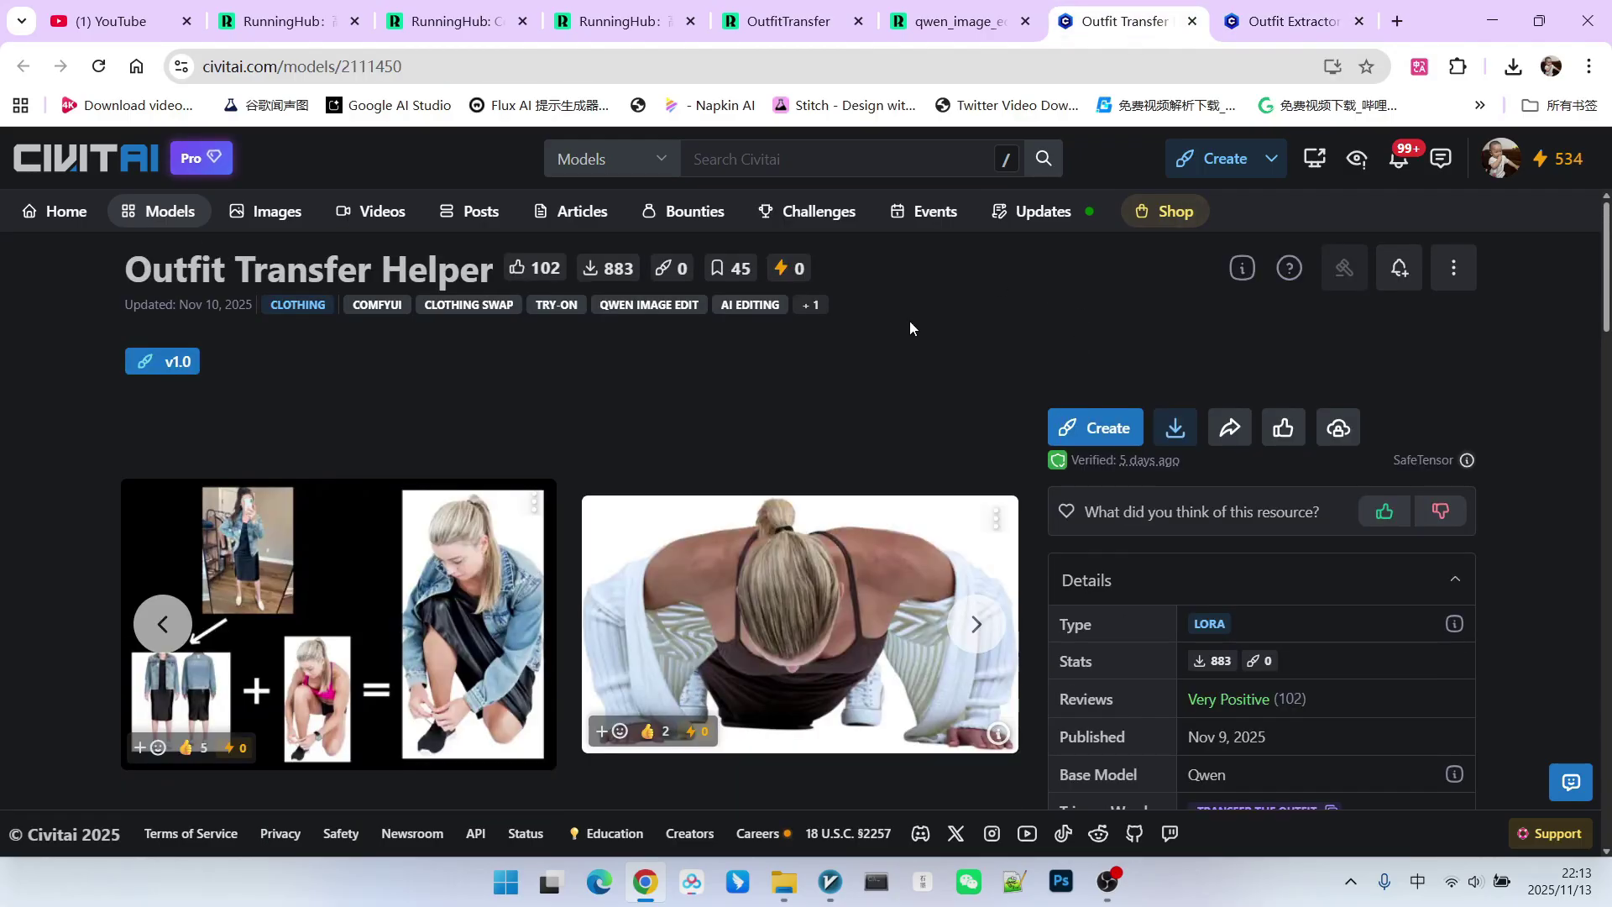
pyautogui.scroll(-1, 892, 344)
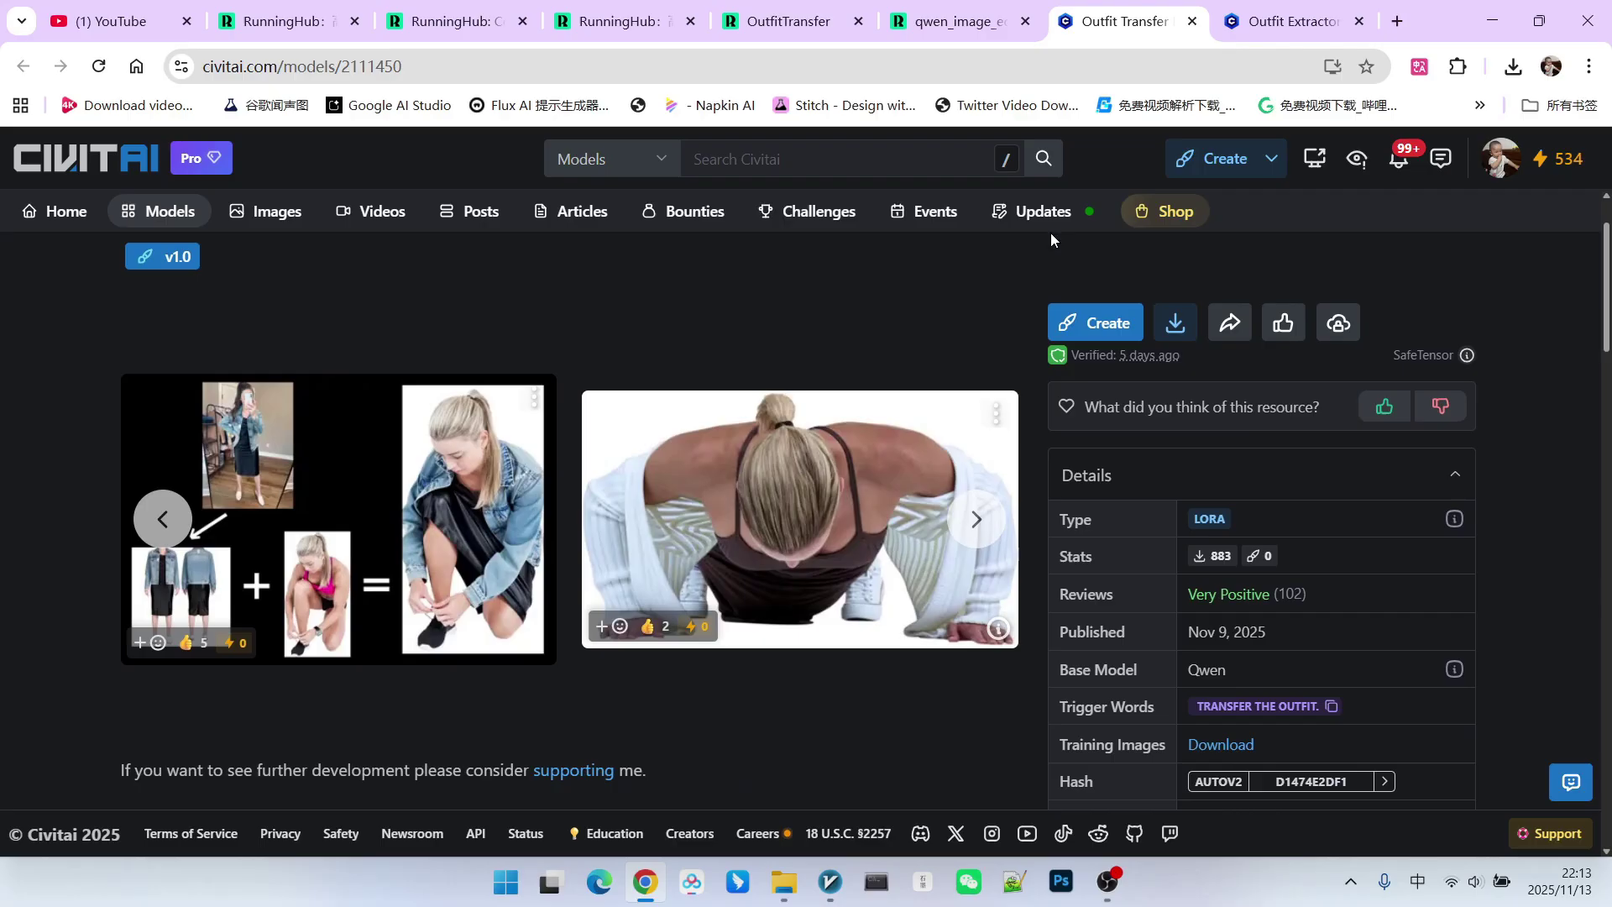
pyautogui.hotkey('ctrl', 'Tab')
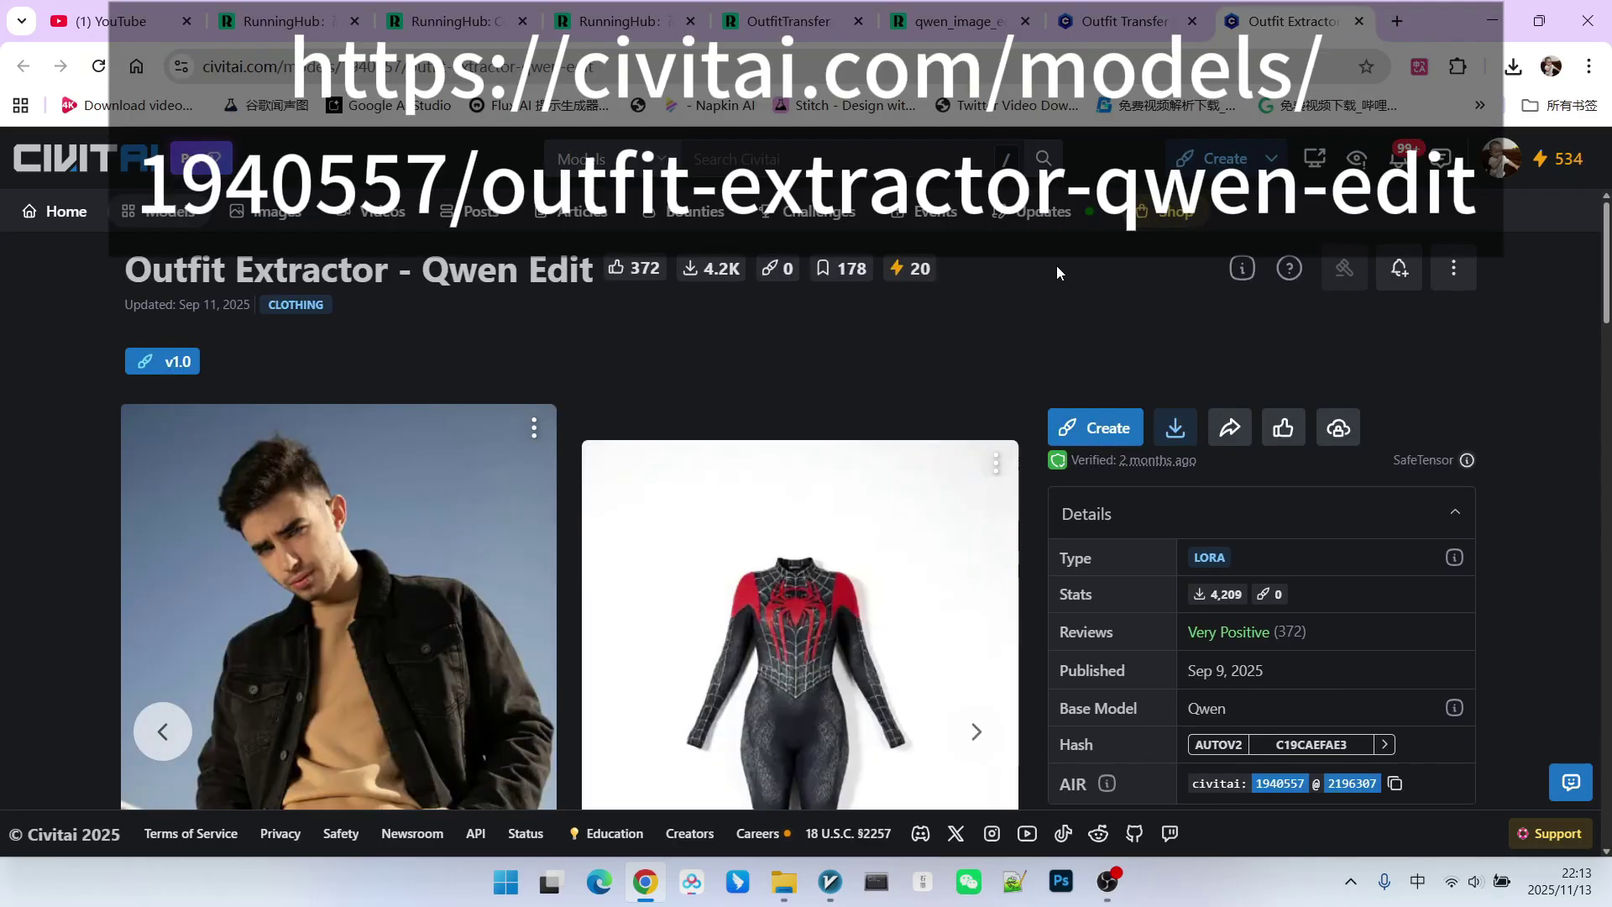
pyautogui.hotkey('ctrl', 'shift', 'Tab')
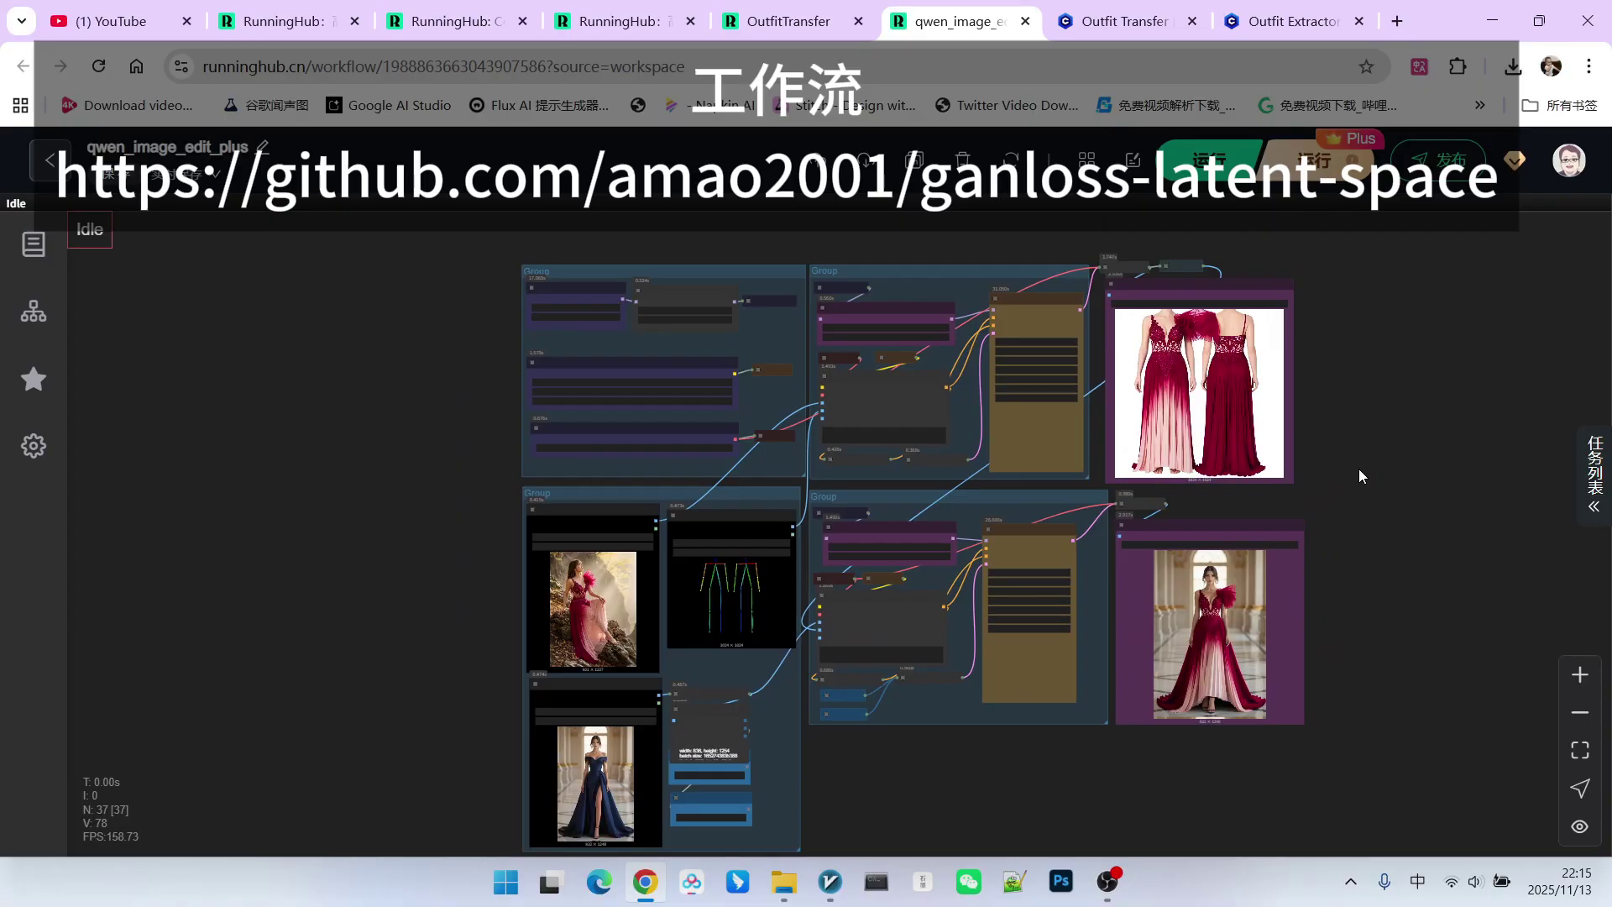
# Pan and zoom the qwen_image_edit_plus canvas to view the pose skeleton and text encoder nodes
pyautogui.moveTo(1358, 469); pyautogui.dragTo(1276, 430)
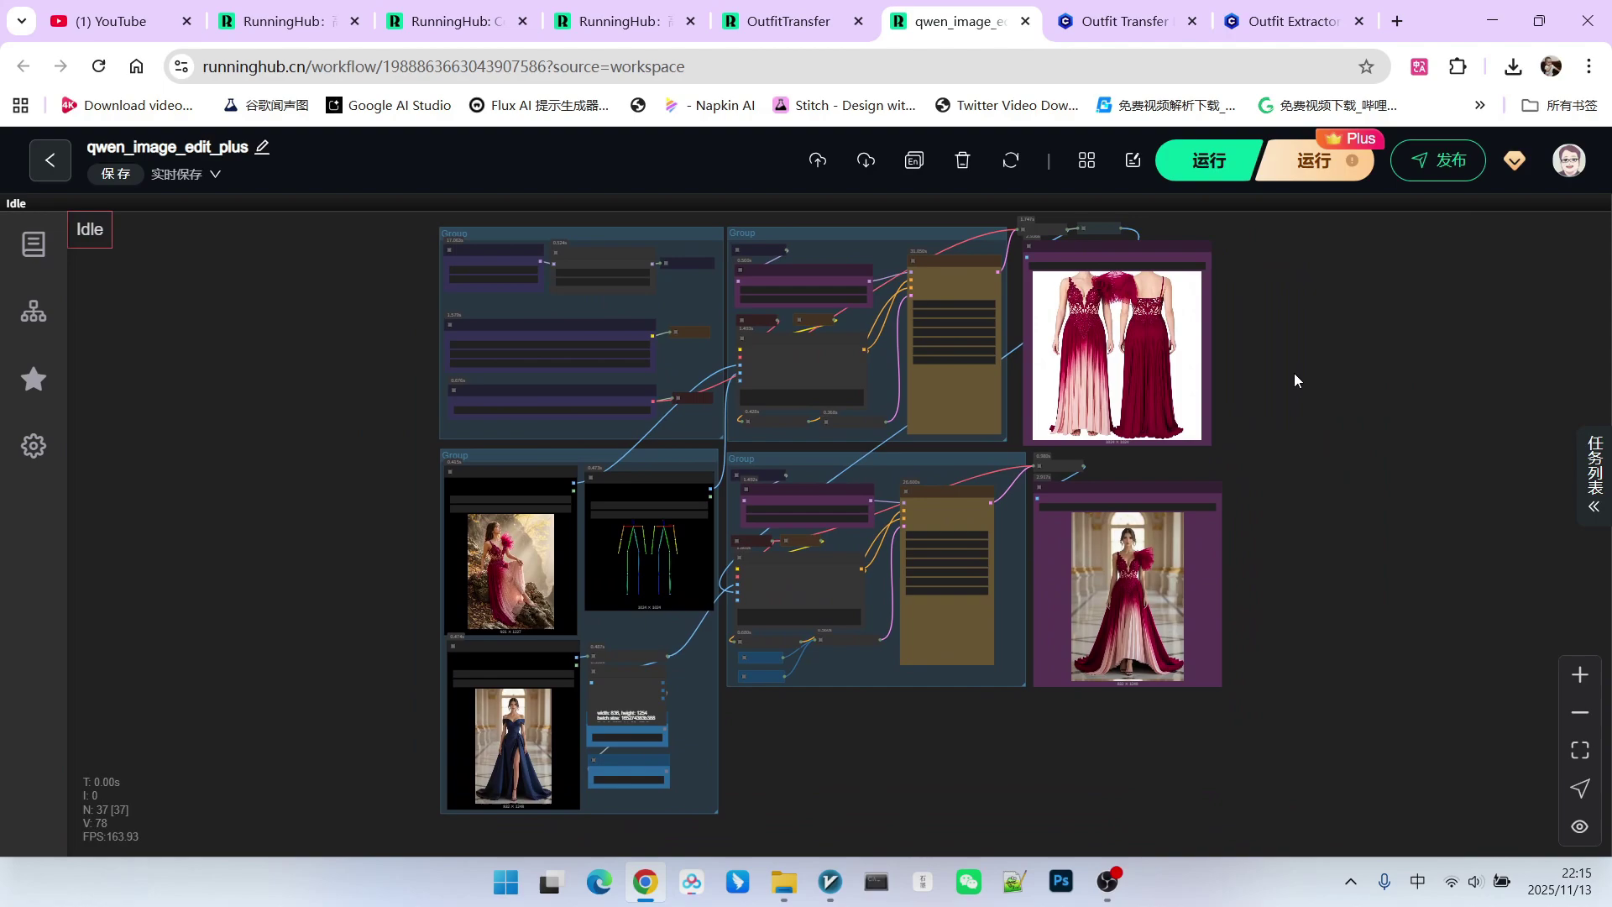
pyautogui.scroll(5, 363, 632)
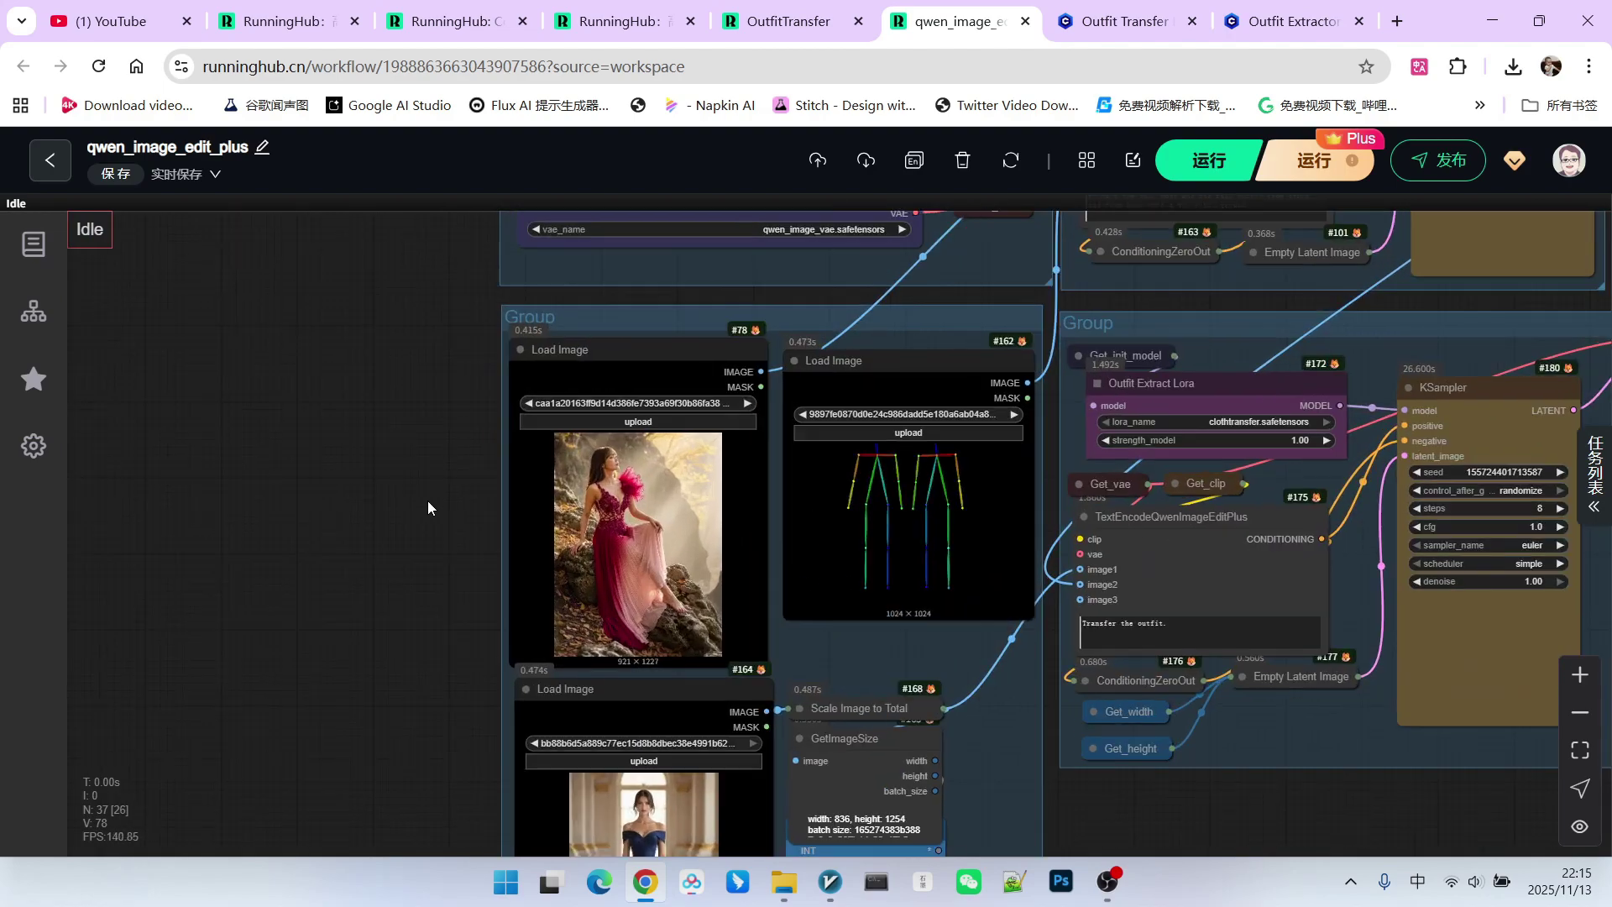
pyautogui.scroll(1, 457, 475)
pyautogui.scroll(1, 447, 470)
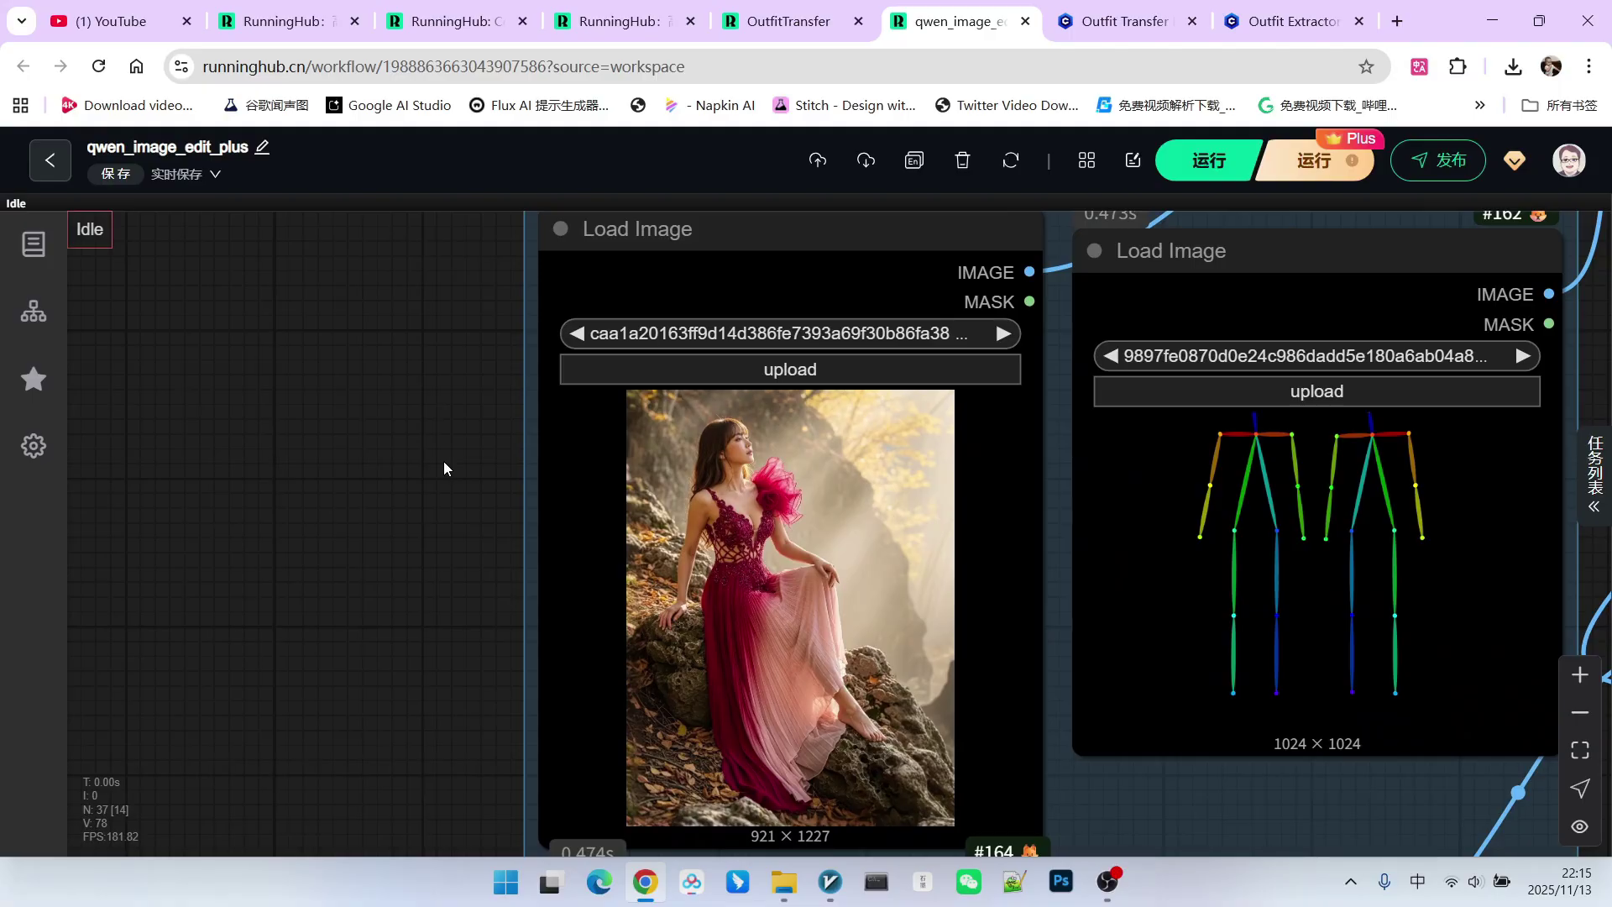
pyautogui.moveTo(444, 461); pyautogui.dragTo(142, 439)
pyautogui.scroll(1, 1001, 440)
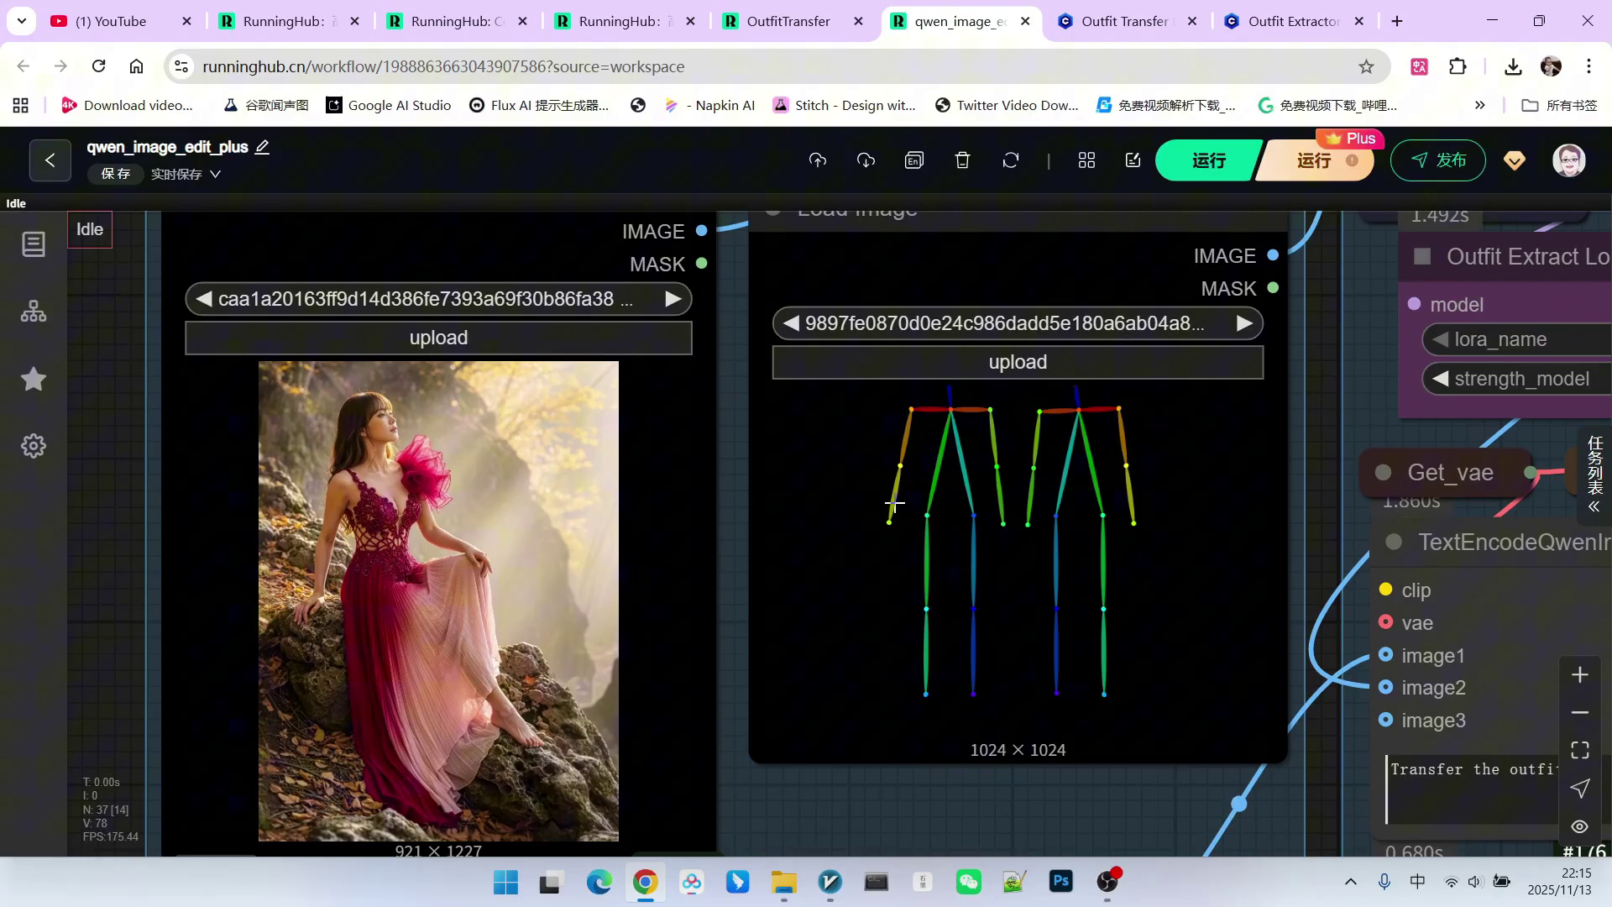
pyautogui.scroll(-12, 749, 386)
pyautogui.scroll(8, 1169, 505)
pyautogui.scroll(1, 1168, 504)
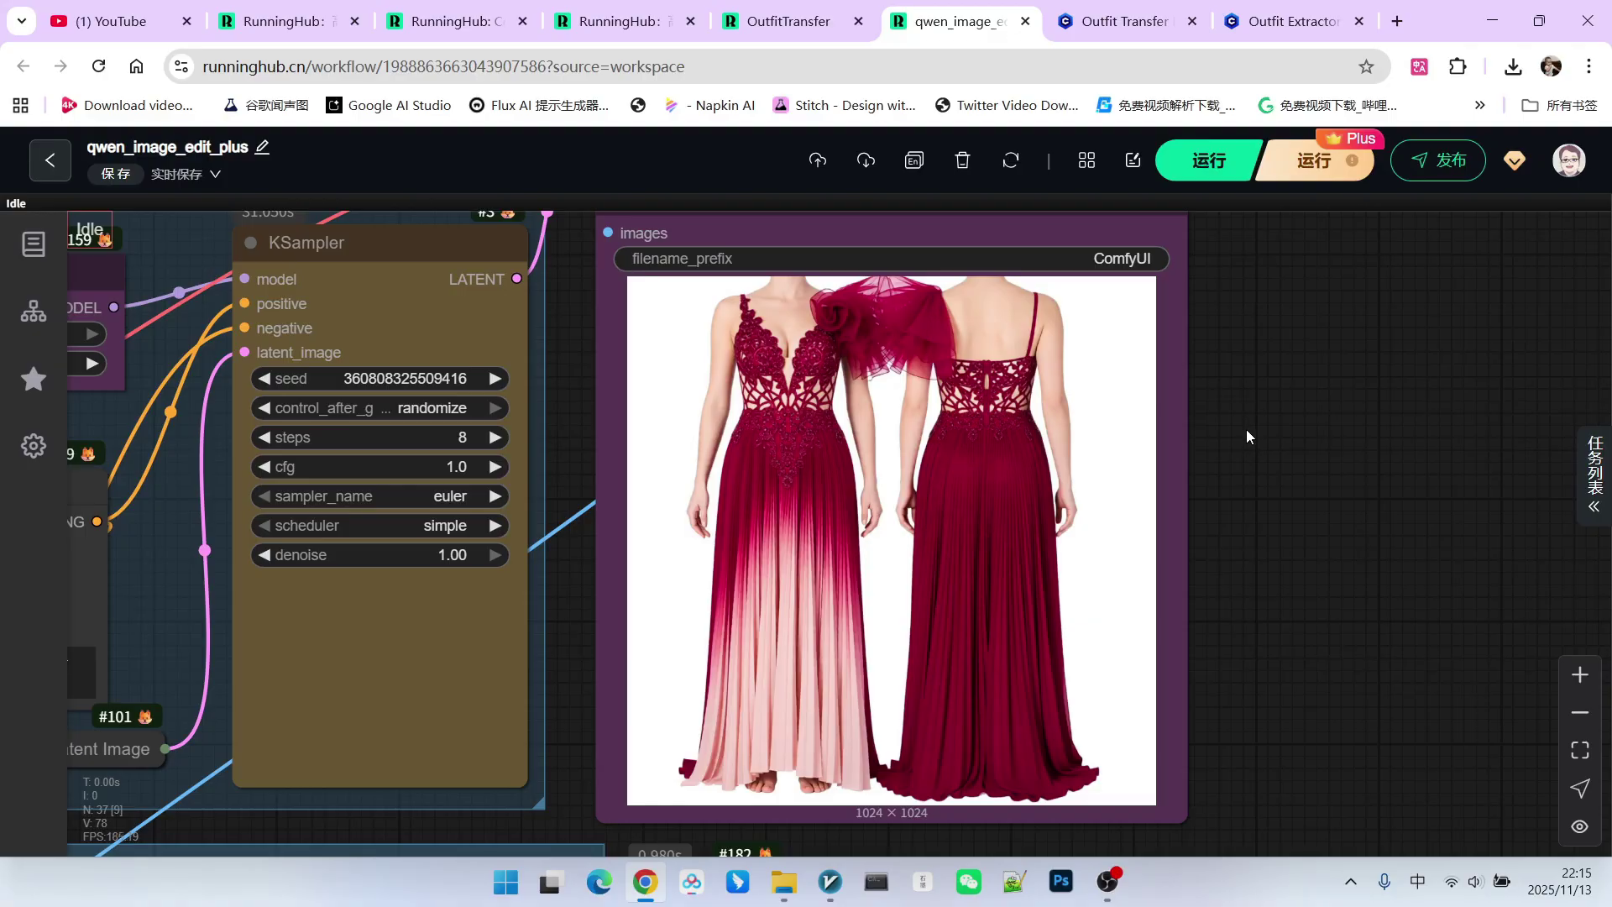
# Zoom across the KSampler and Save Image nodes, bringing the red-gown and pose images back into view
pyautogui.scroll(-1, 1278, 404)
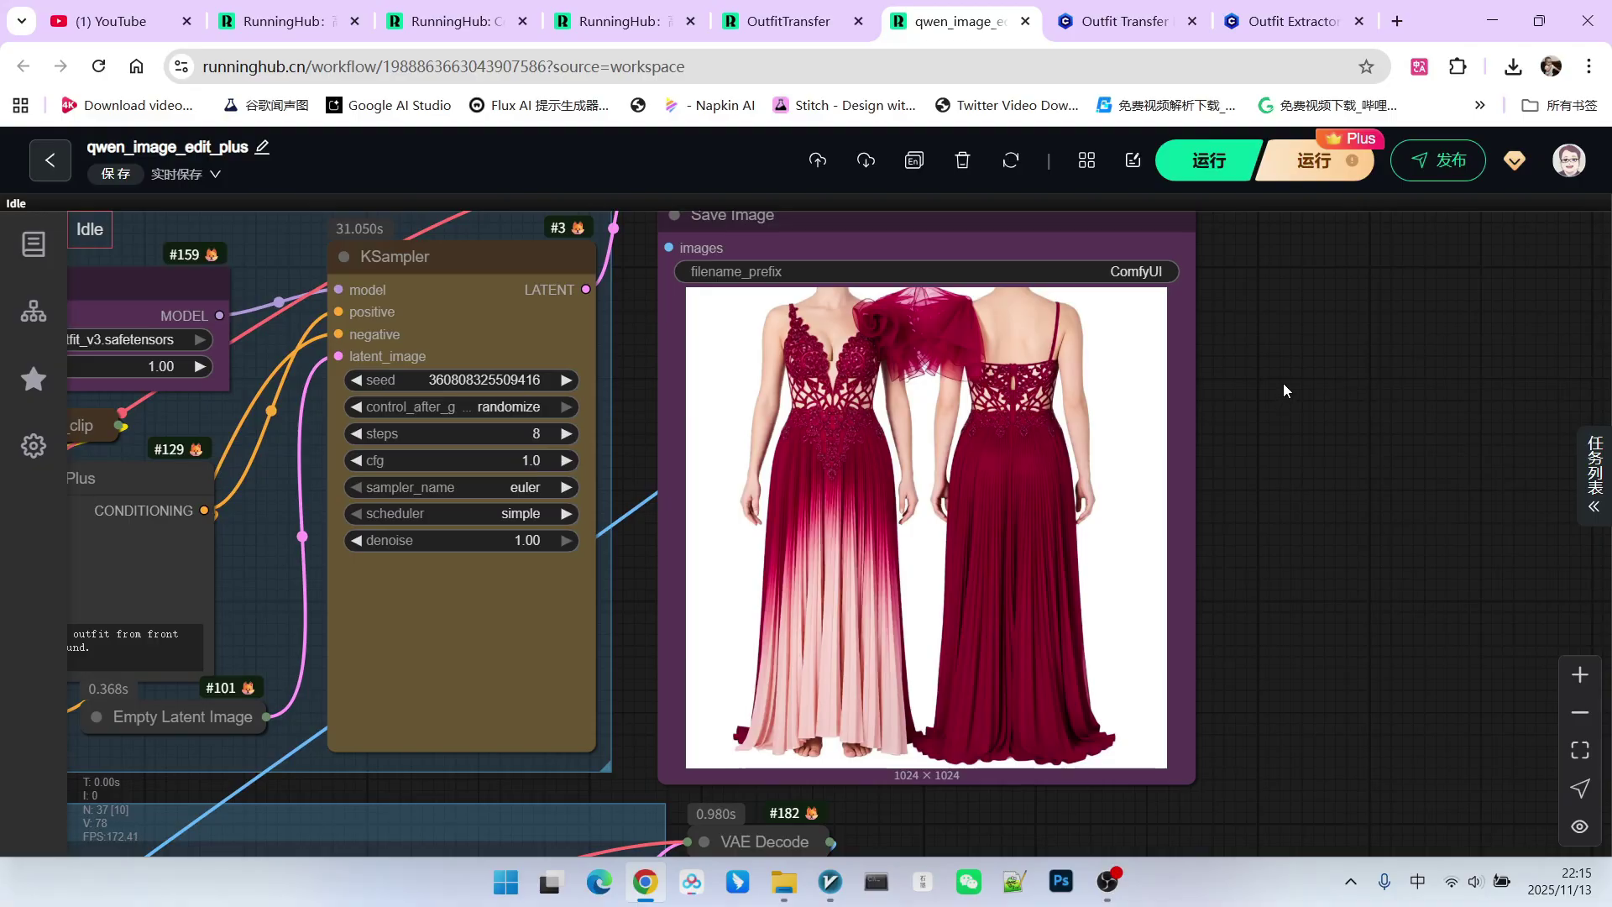
pyautogui.scroll(-3, 1284, 383)
pyautogui.scroll(3, 1303, 420)
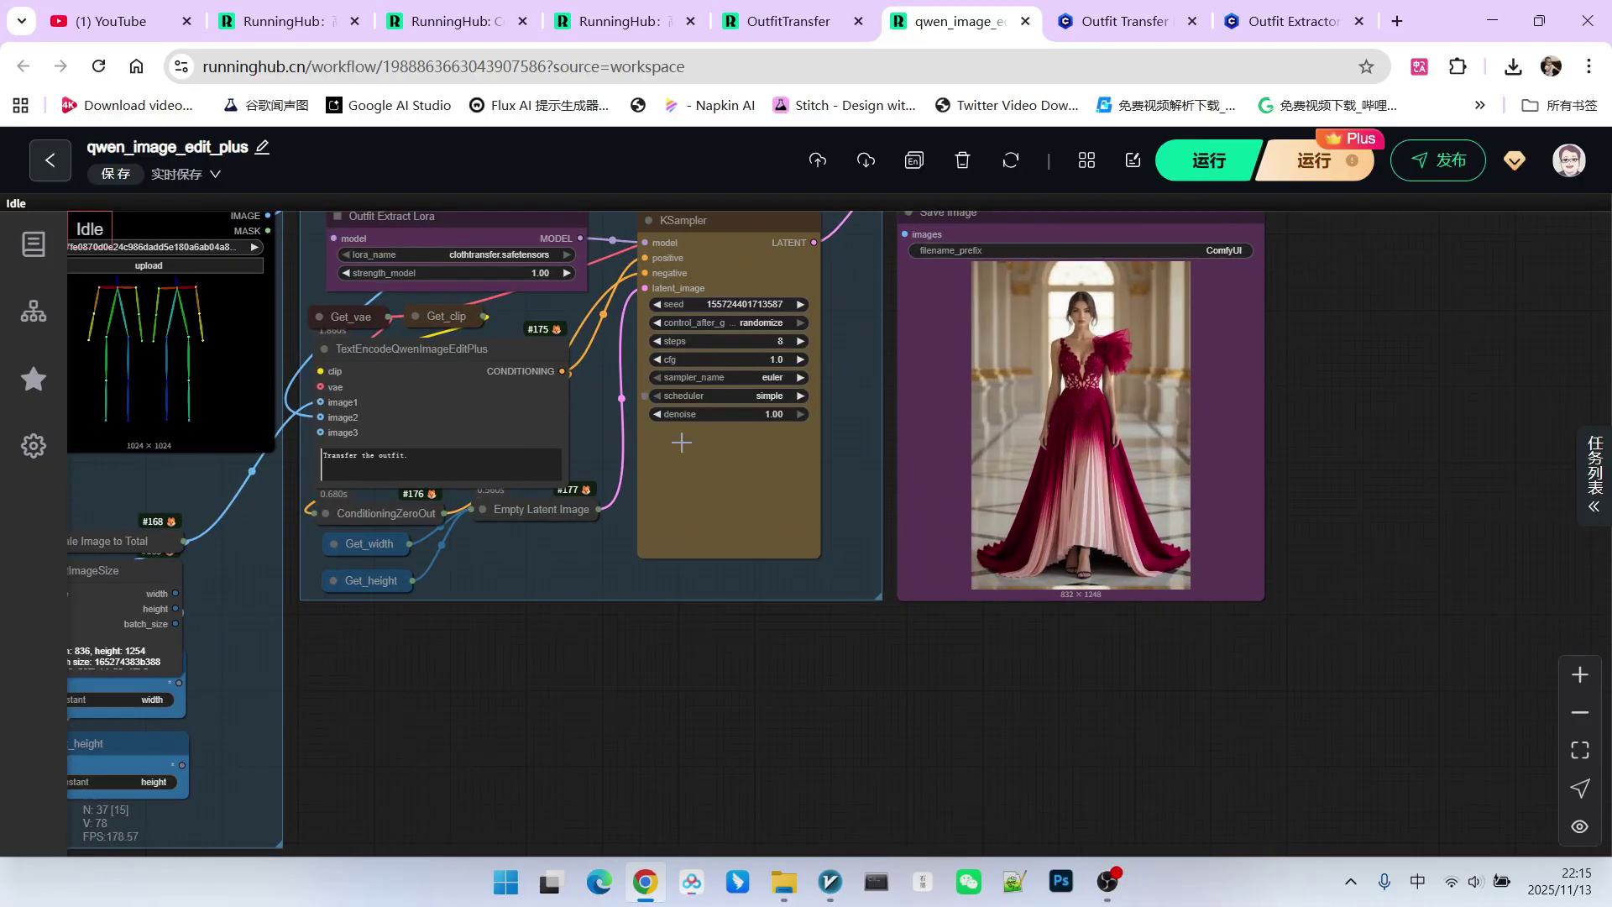
pyautogui.scroll(-5, 767, 432)
pyautogui.scroll(8, 407, 480)
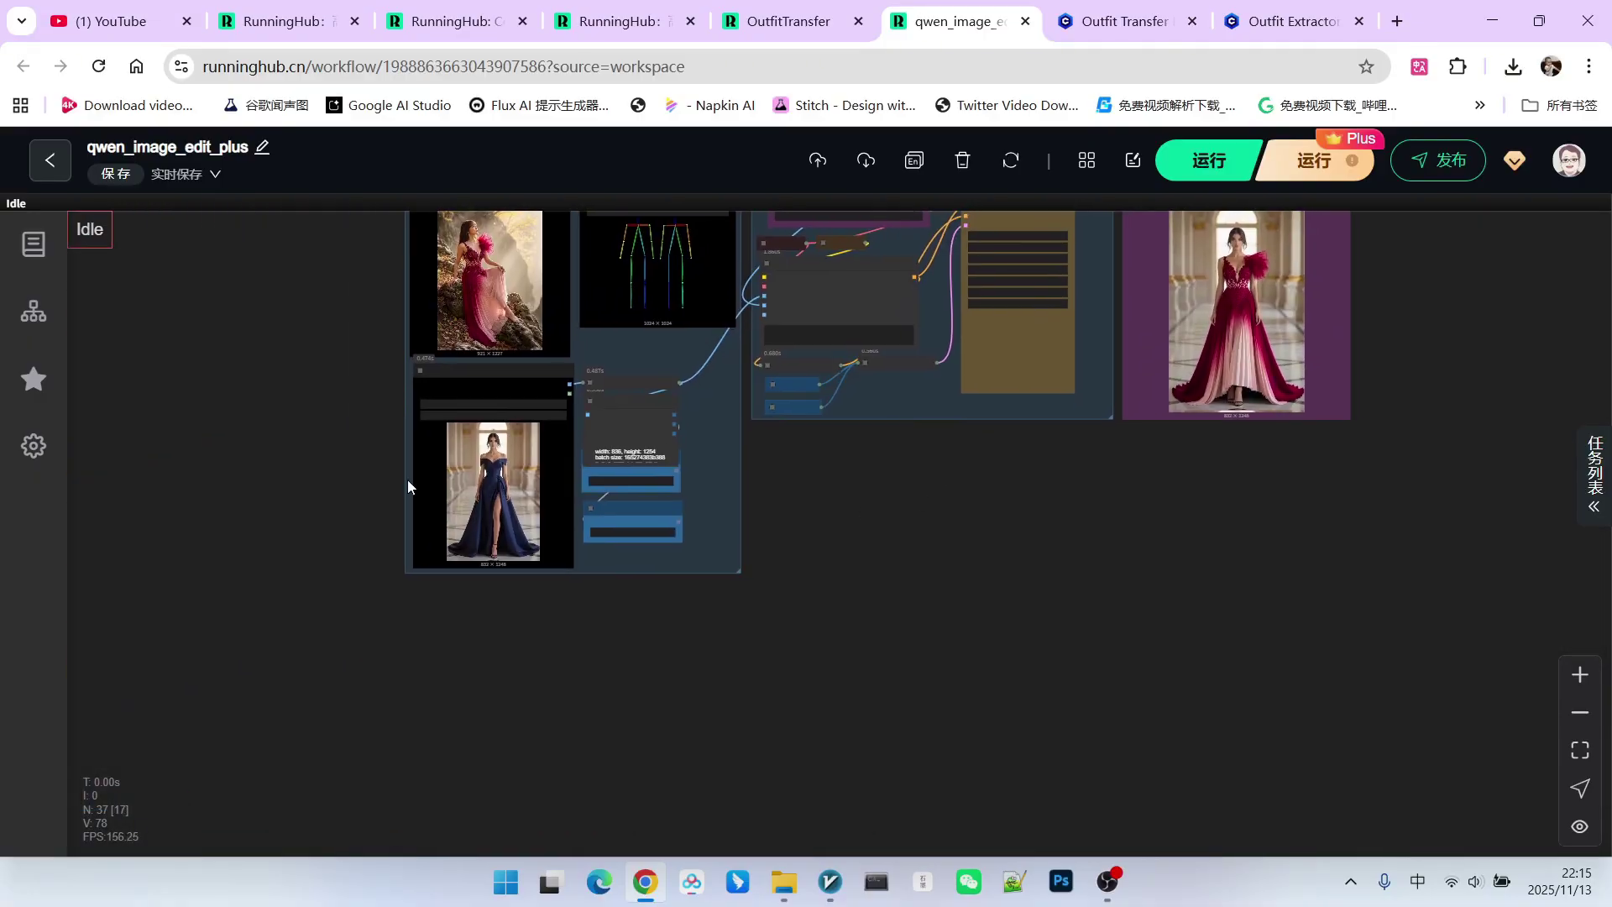
pyautogui.scroll(1, 582, 496)
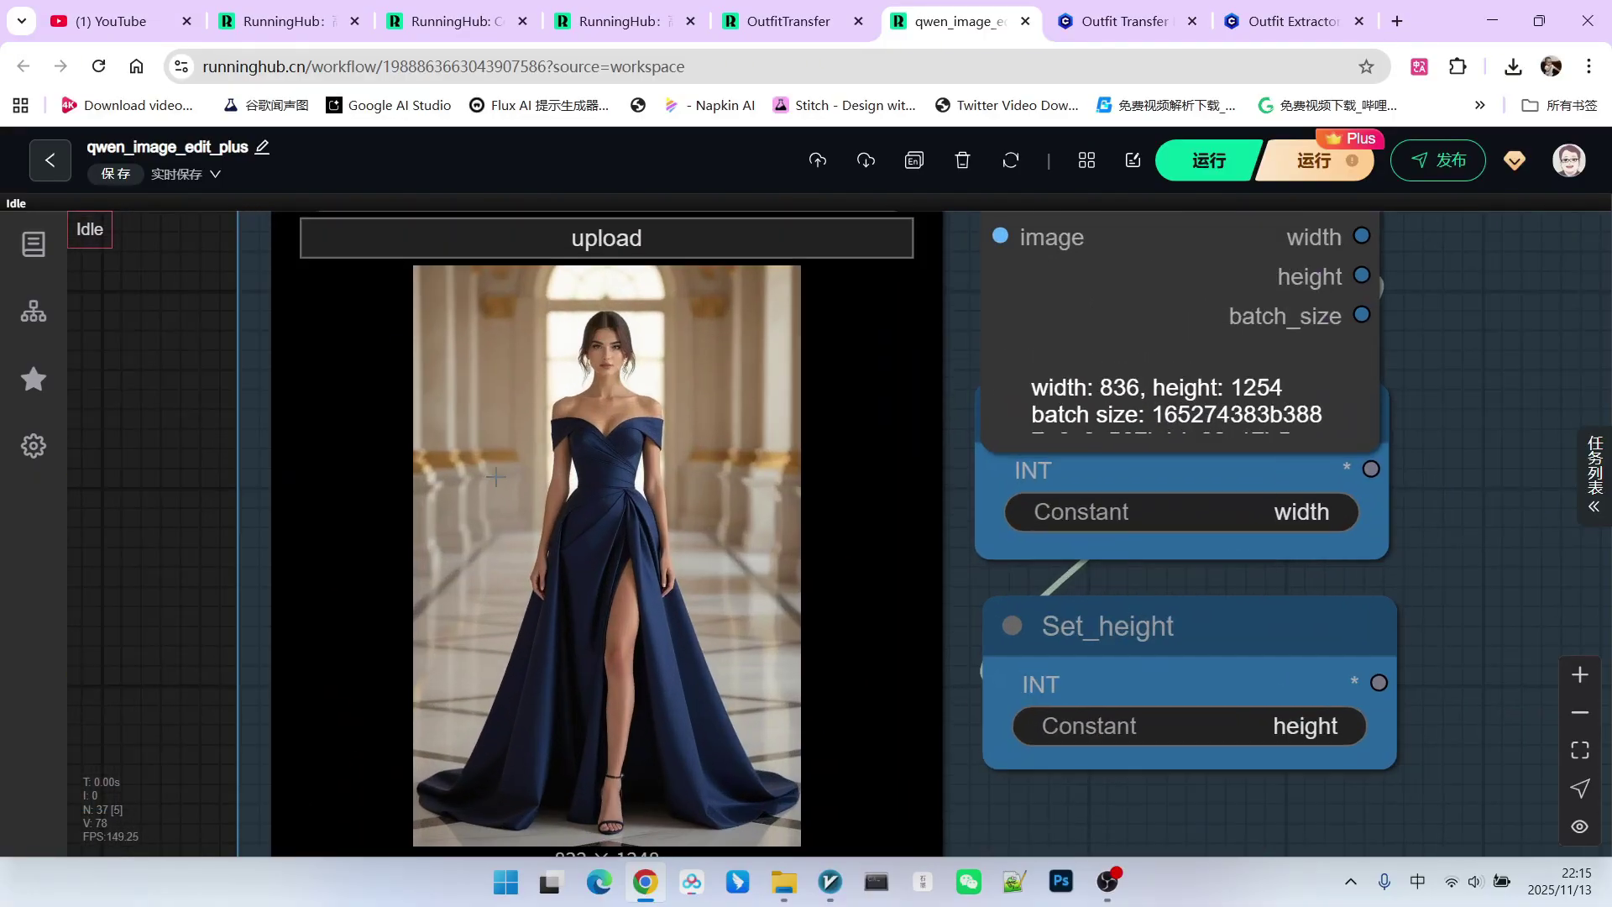
pyautogui.scroll(-4, 542, 445)
pyautogui.moveTo(1212, 483); pyautogui.dragTo(1256, 755)
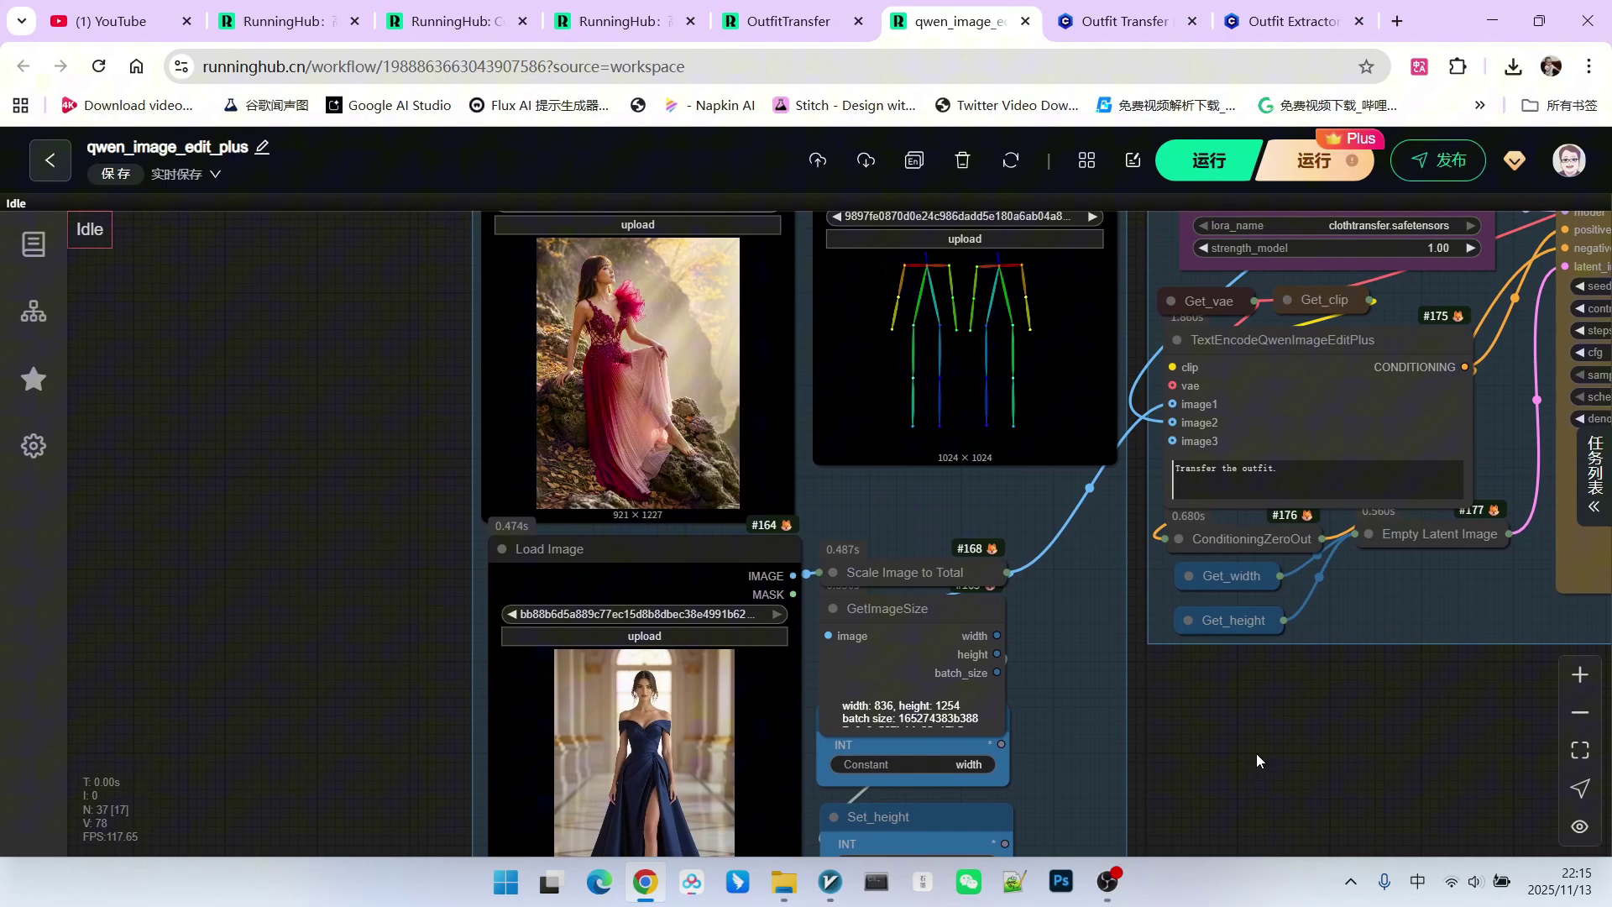
pyautogui.scroll(4, 663, 389)
# Place the red-gown Load Image node beside the Save Image result and zoom to compare them
pyautogui.scroll(-4, 636, 409)
pyautogui.moveTo(387, 564); pyautogui.dragTo(409, 238)
pyautogui.scroll(-6, 645, 488)
pyautogui.moveTo(1246, 511); pyautogui.dragTo(731, 743)
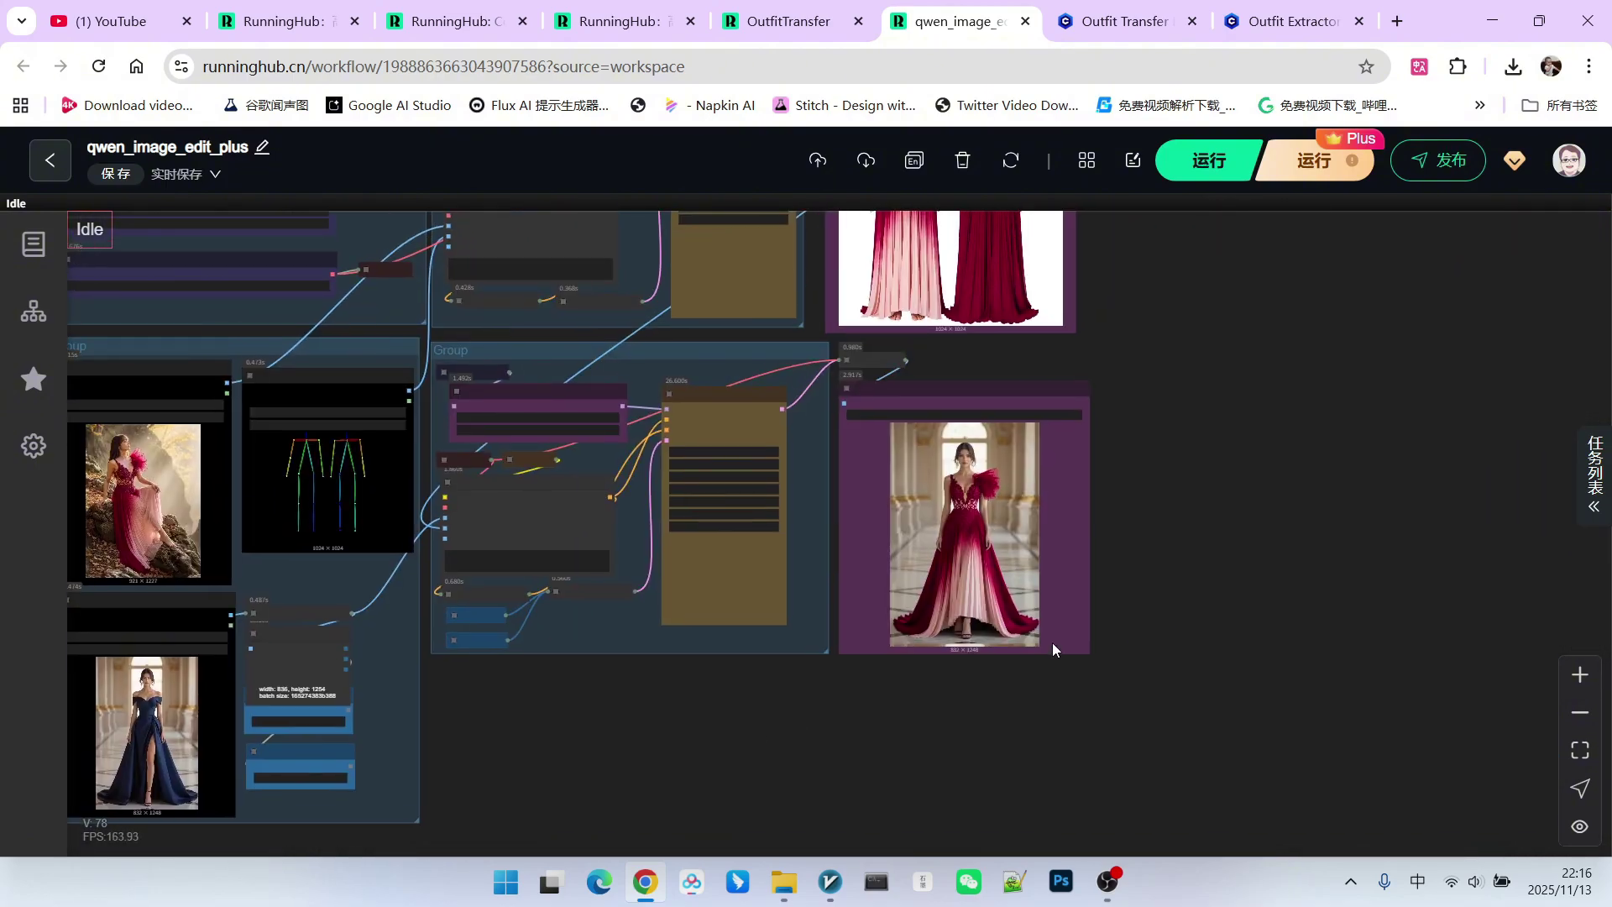
pyautogui.scroll(11, 1074, 531)
pyautogui.scroll(-11, 1087, 521)
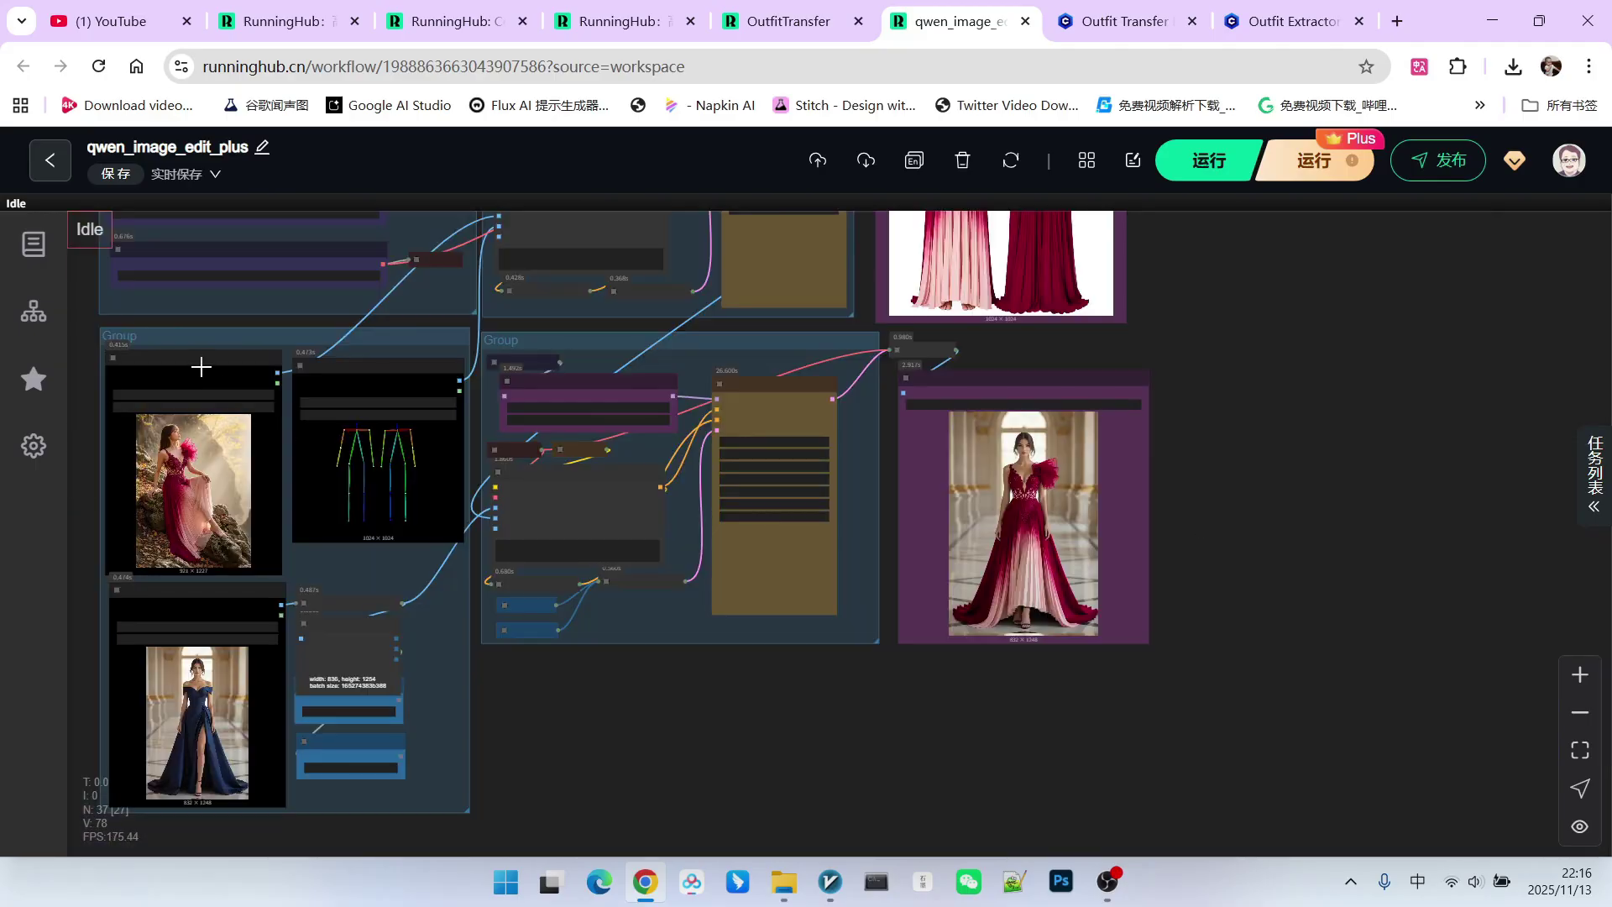
pyautogui.moveTo(216, 380); pyautogui.dragTo(1263, 395)
pyautogui.scroll(10, 1250, 504)
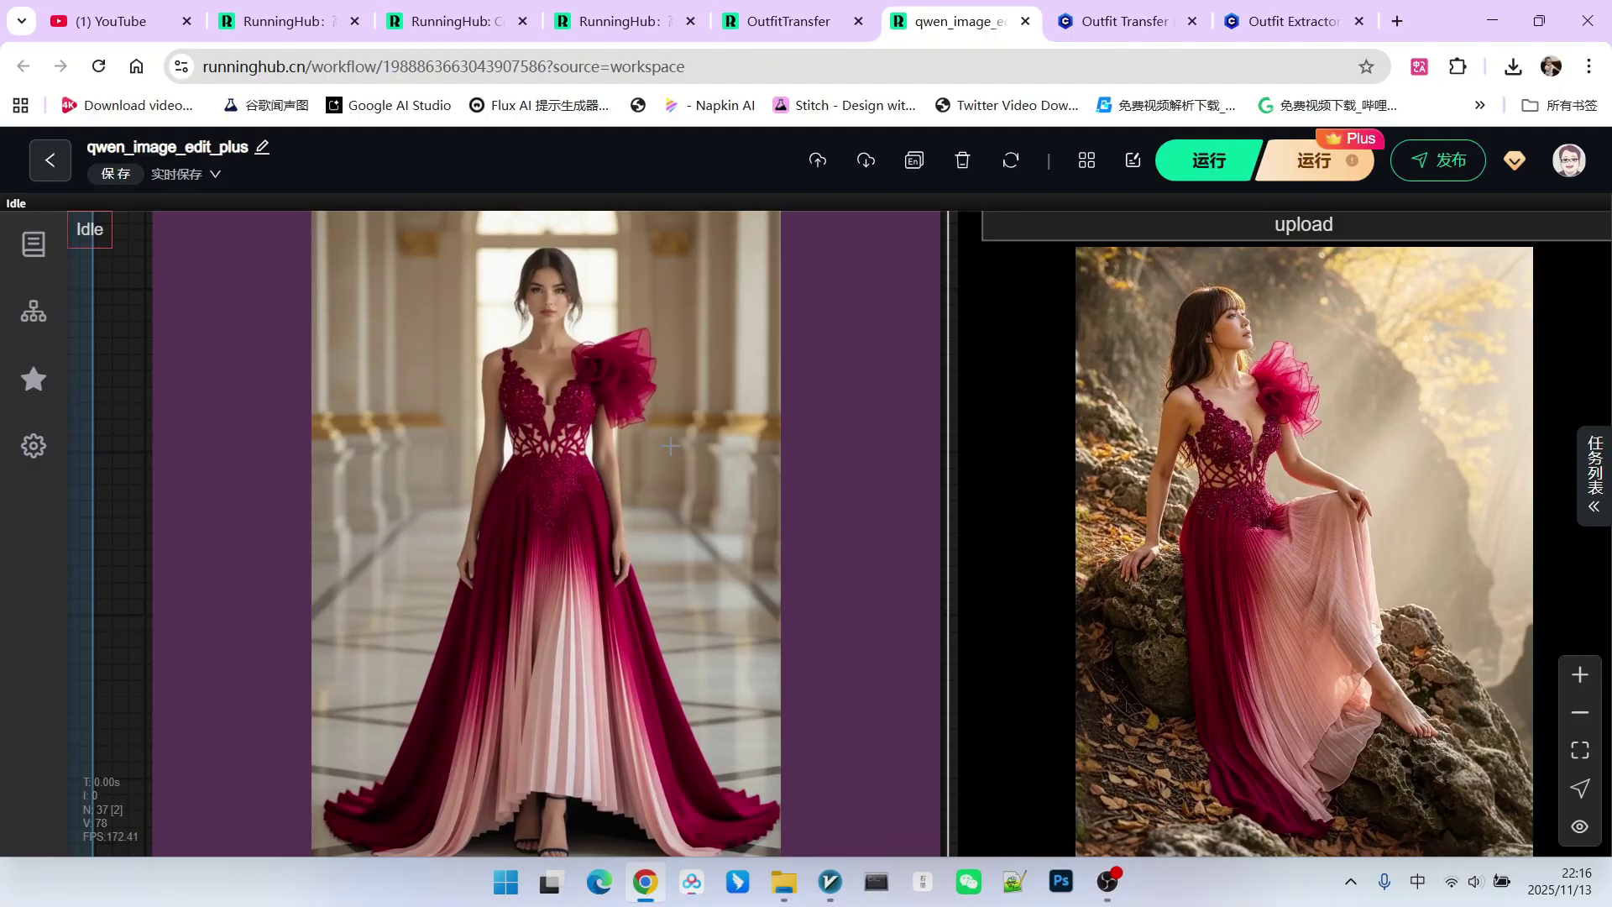
pyautogui.scroll(-3, 1209, 431)
pyautogui.scroll(2, 1268, 411)
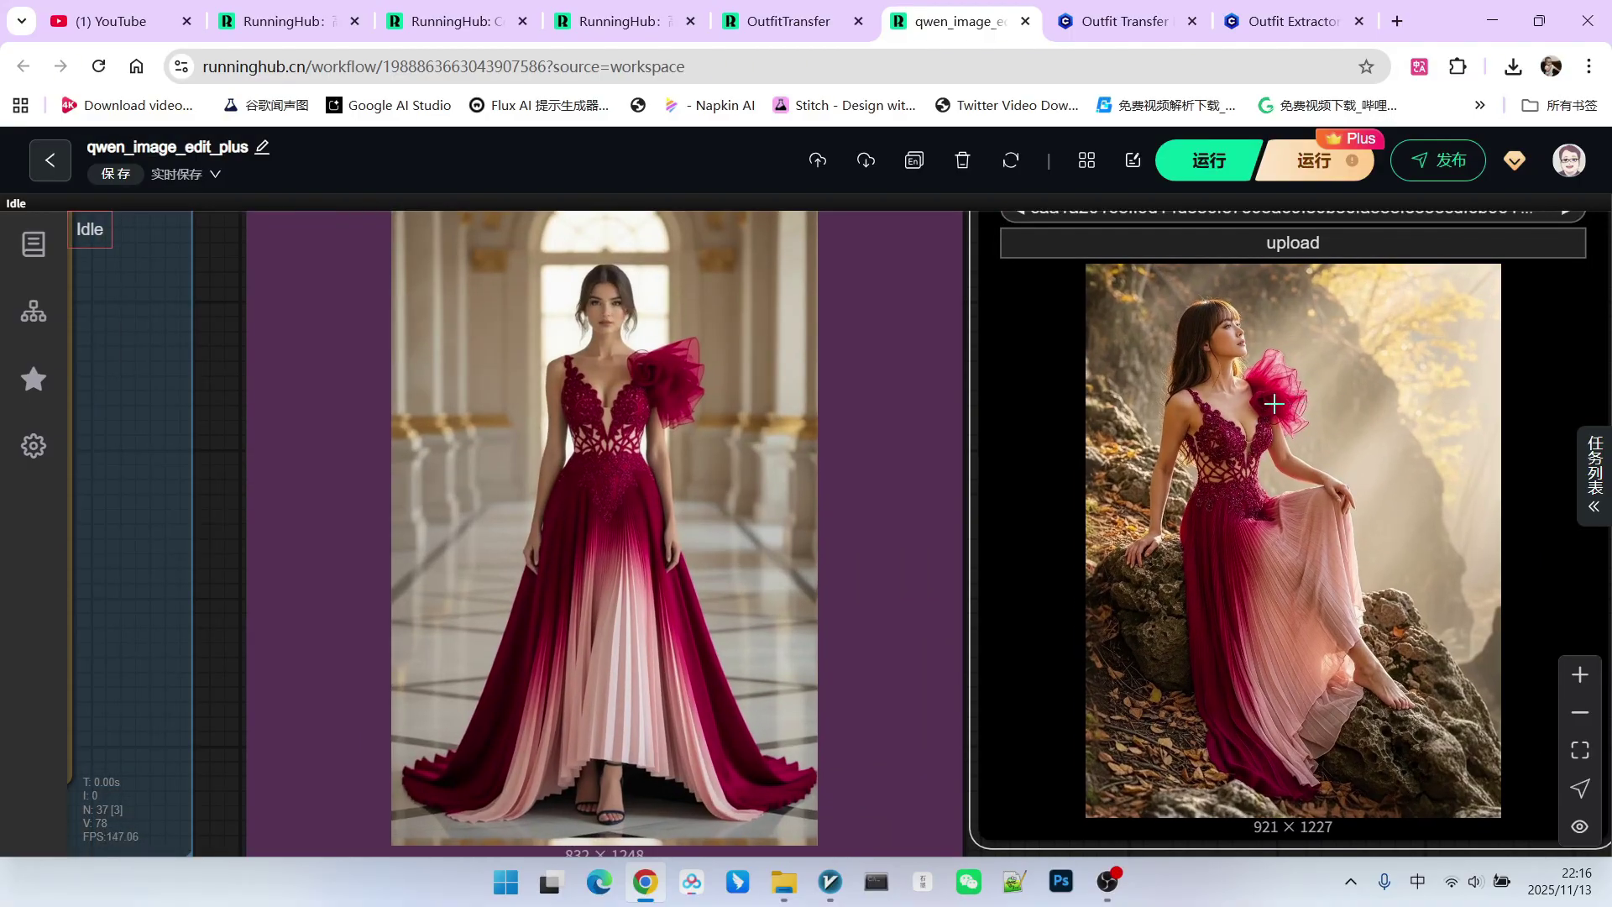
pyautogui.scroll(-2, 1280, 391)
pyautogui.scroll(-5, 1269, 403)
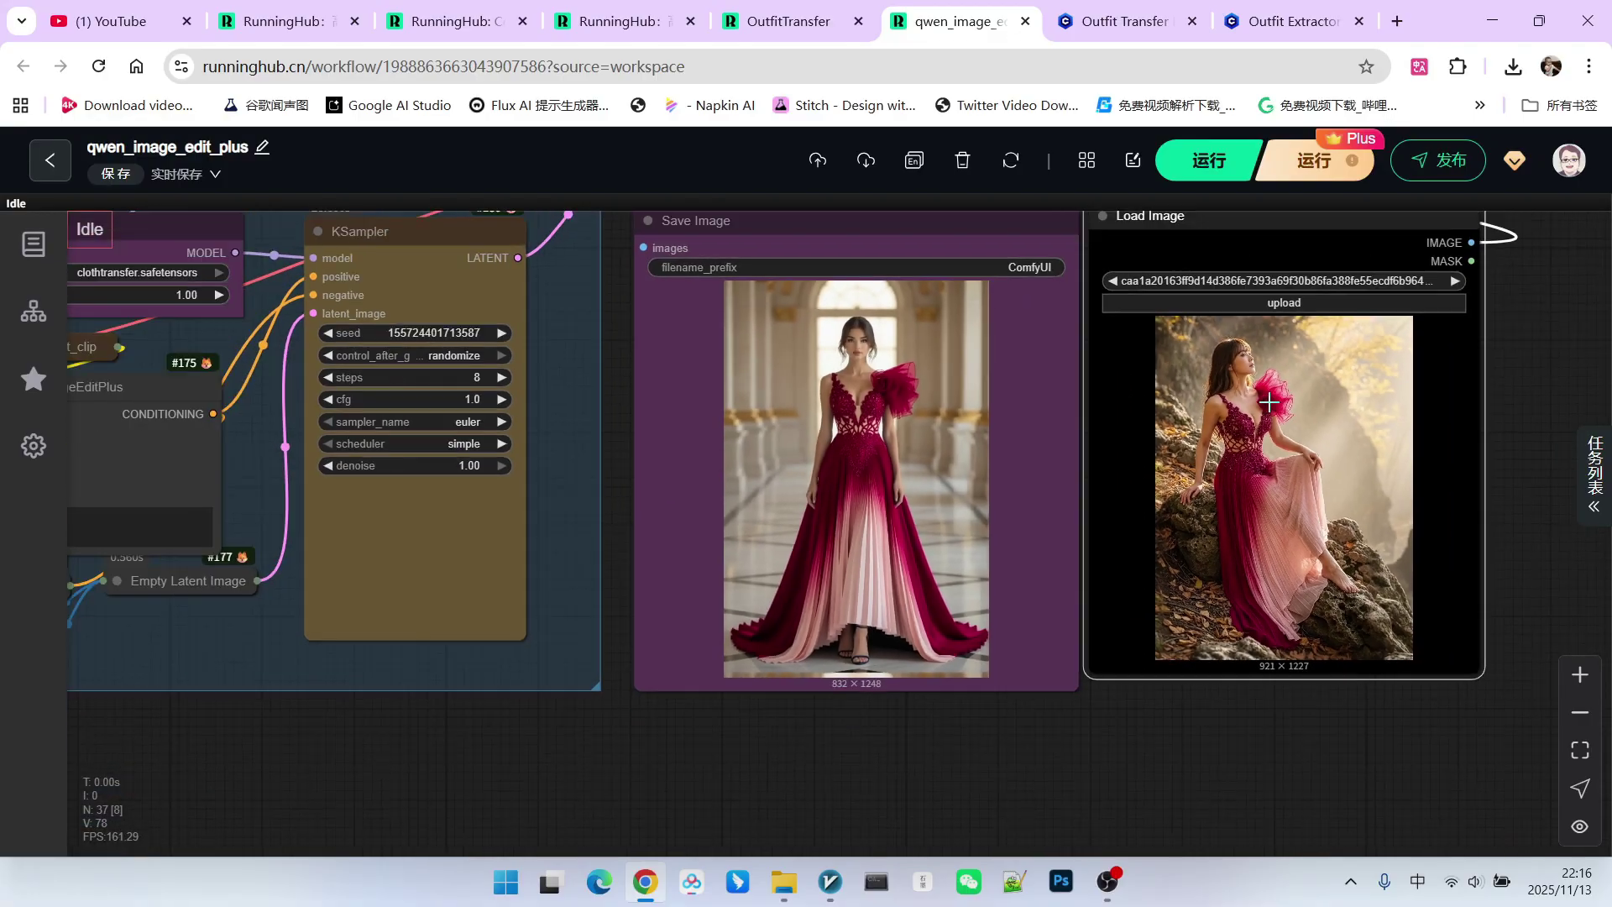
# Move the red-gown node back to the input group, shrink it, and fit it beside the pose node
pyautogui.moveTo(1267, 313); pyautogui.dragTo(276, 250)
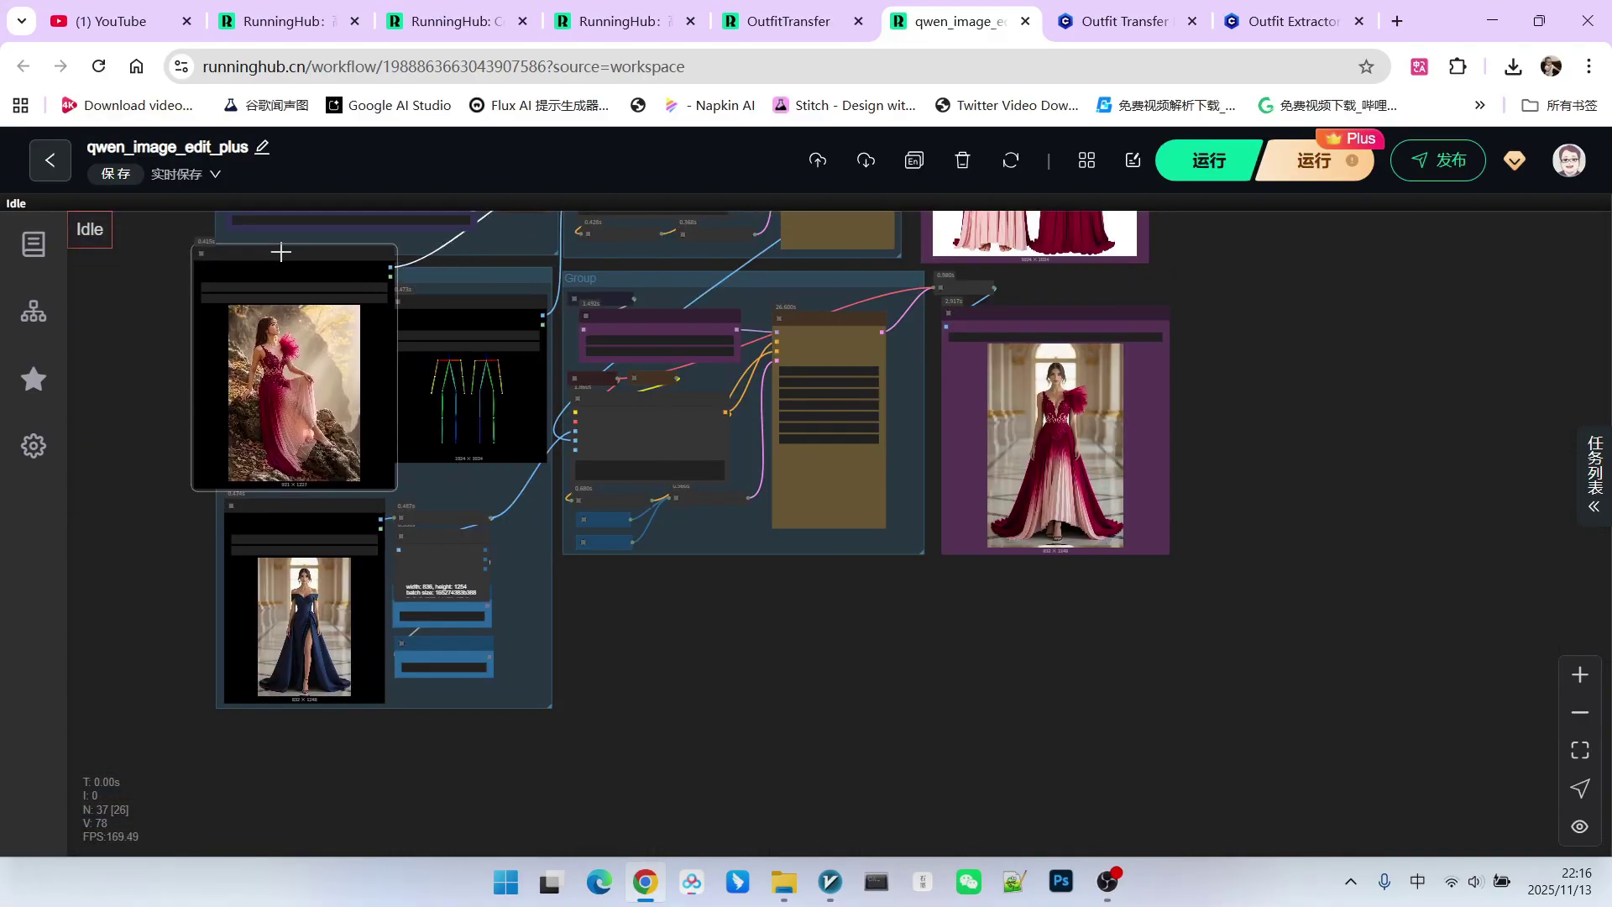
pyautogui.moveTo(391, 487); pyautogui.dragTo(333, 439)
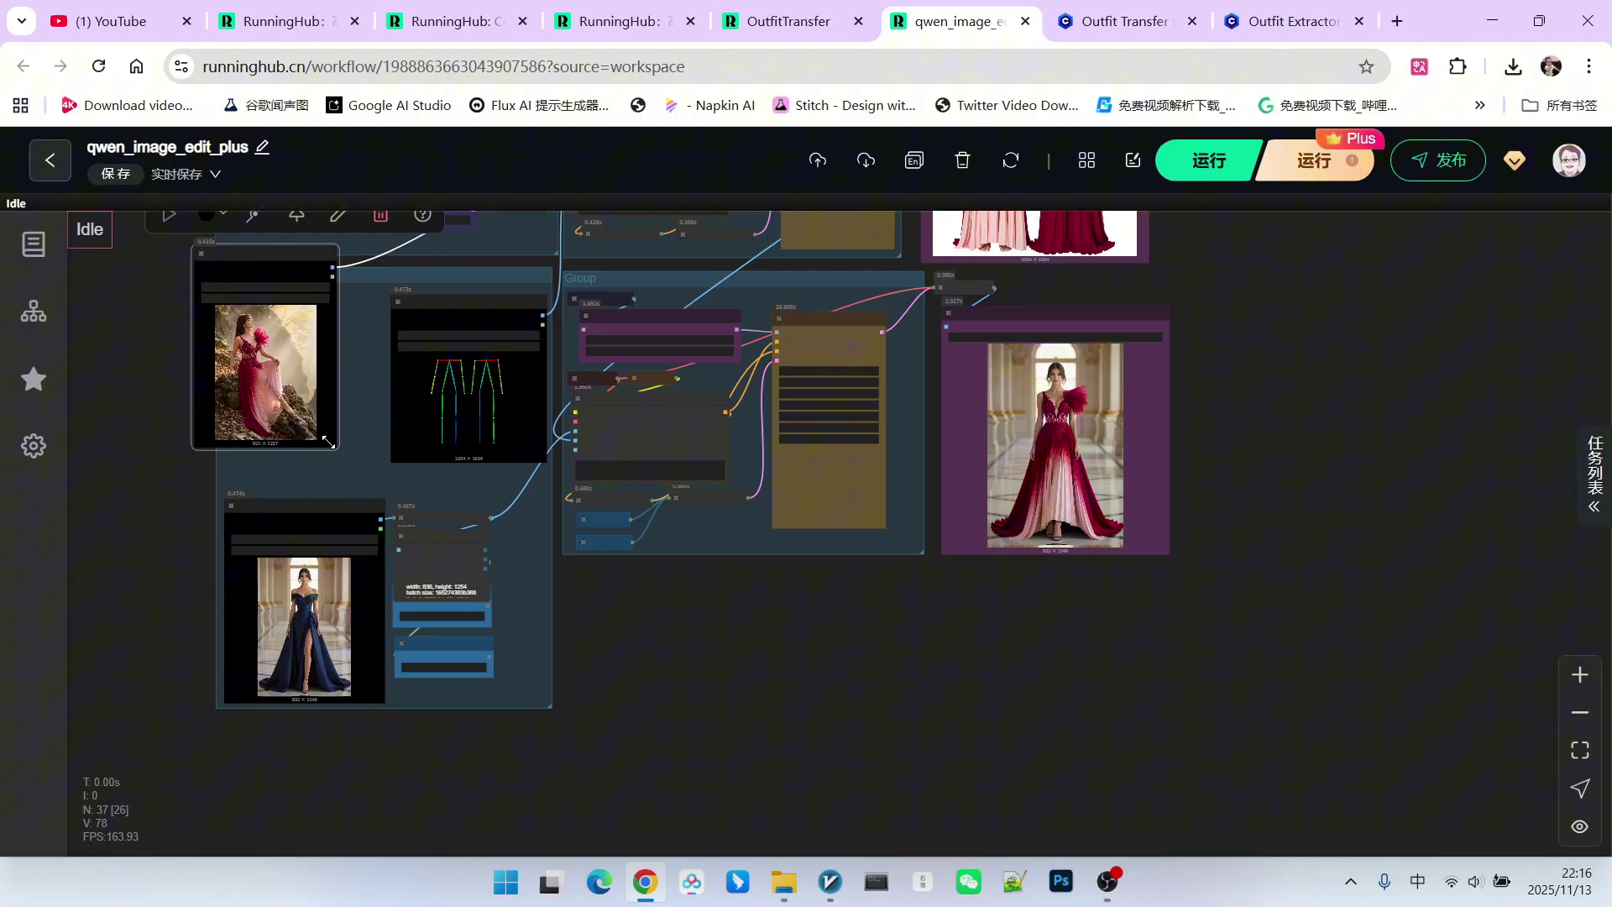
pyautogui.moveTo(267, 269); pyautogui.dragTo(302, 310)
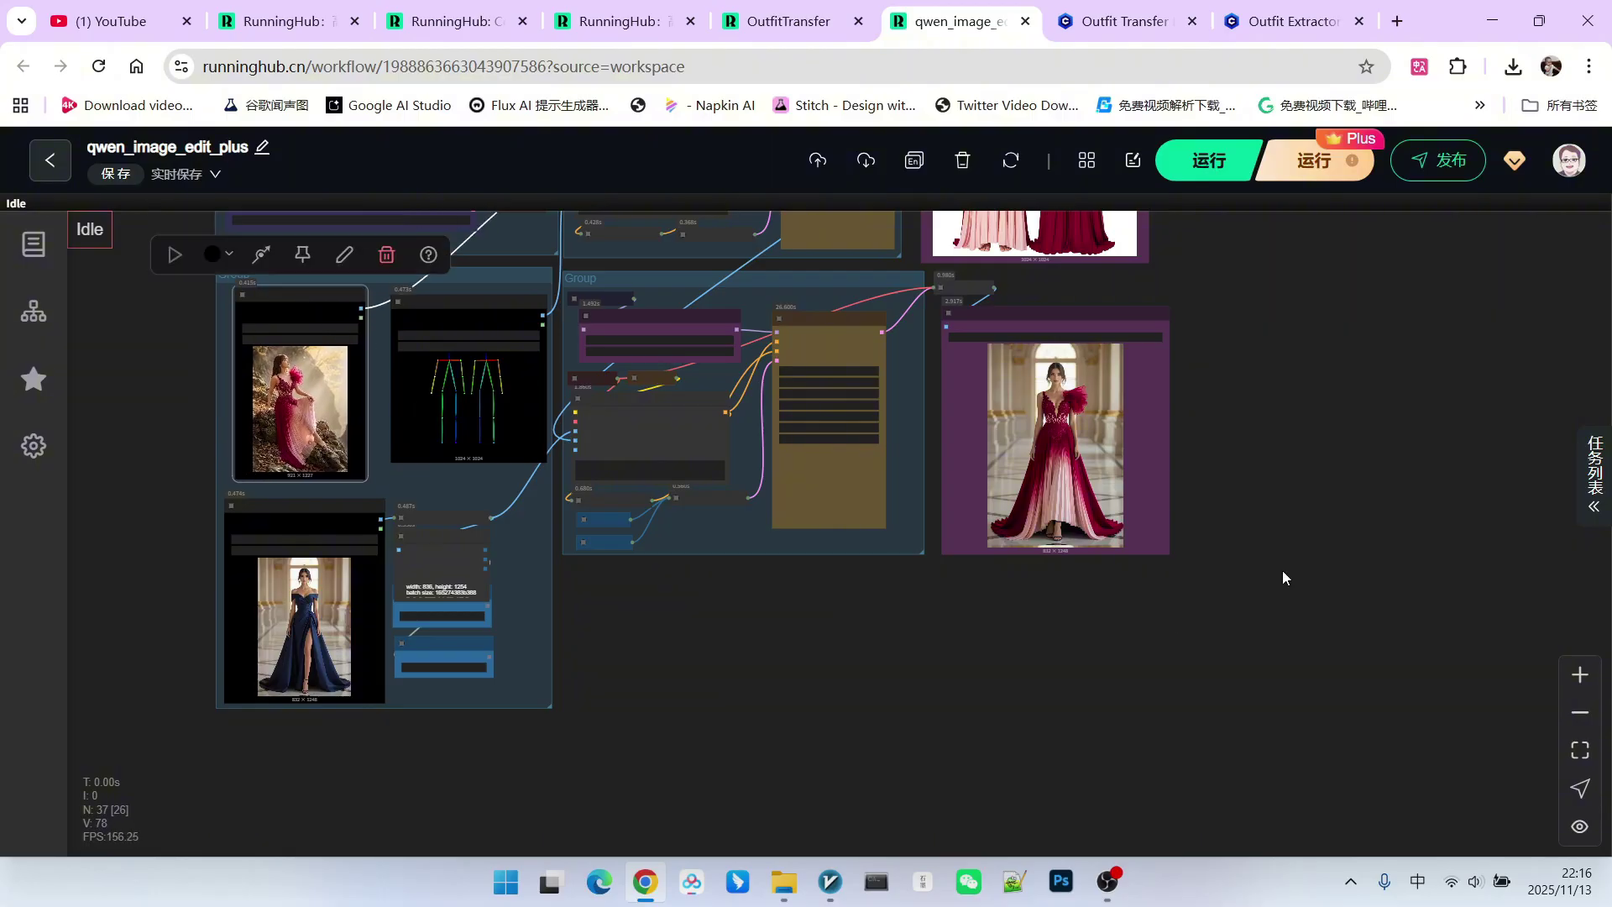
# Tidy the model loader group, aligning the diffusion model, LoRA, CLIP, VAE and Set nodes
pyautogui.scroll(-2, 1349, 648)
pyautogui.scroll(3, 193, 347)
pyautogui.scroll(6, 193, 340)
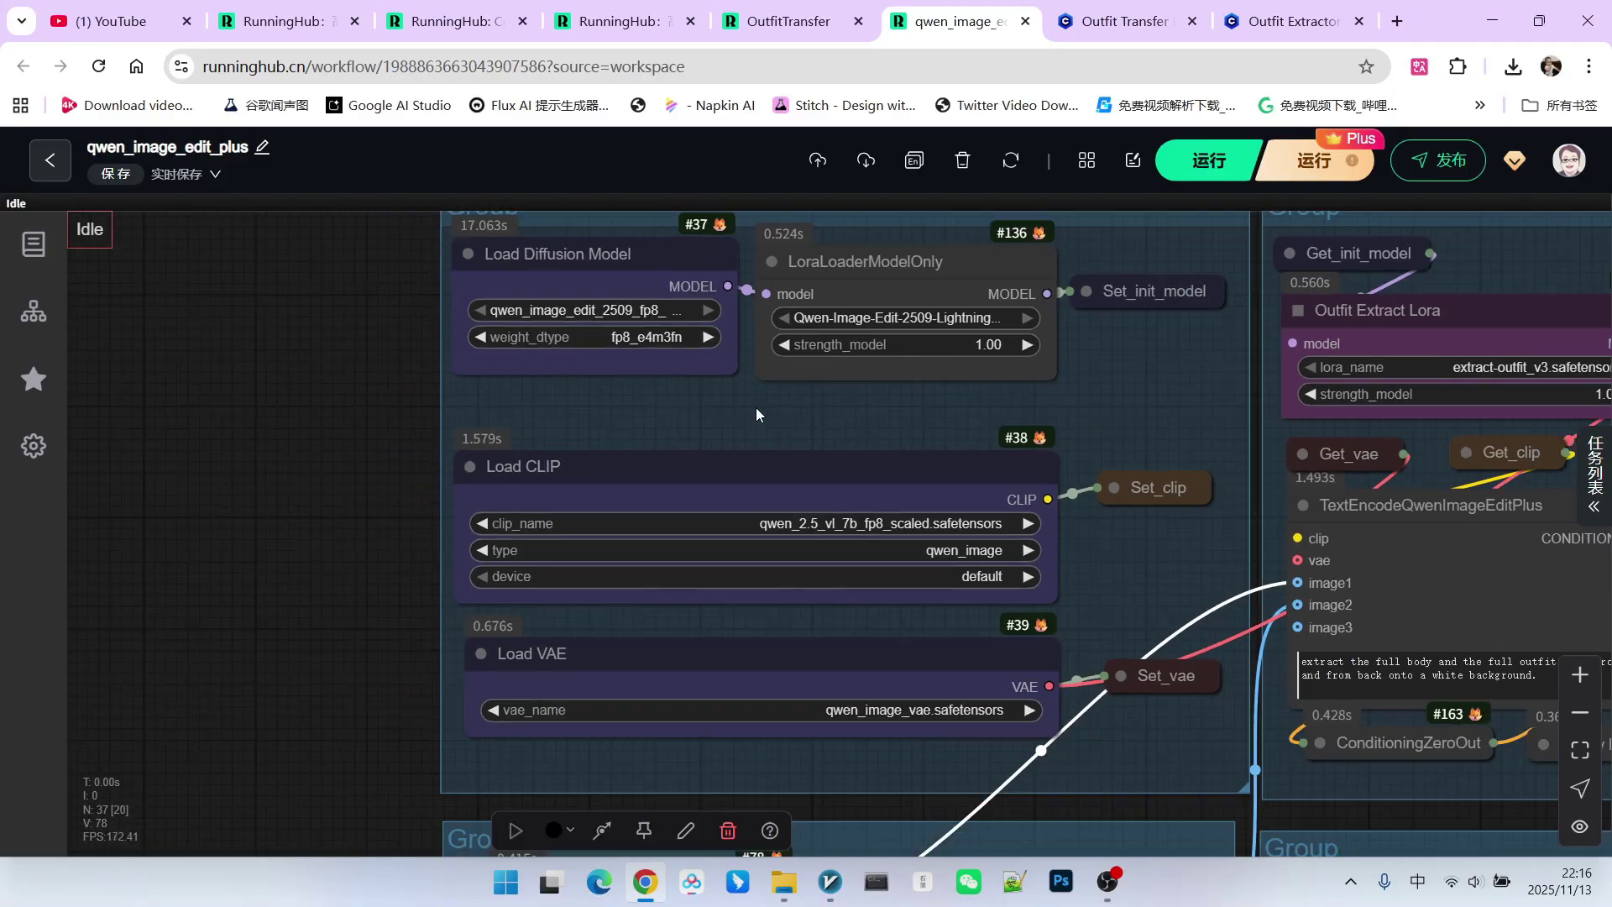
pyautogui.moveTo(756, 408); pyautogui.dragTo(751, 431)
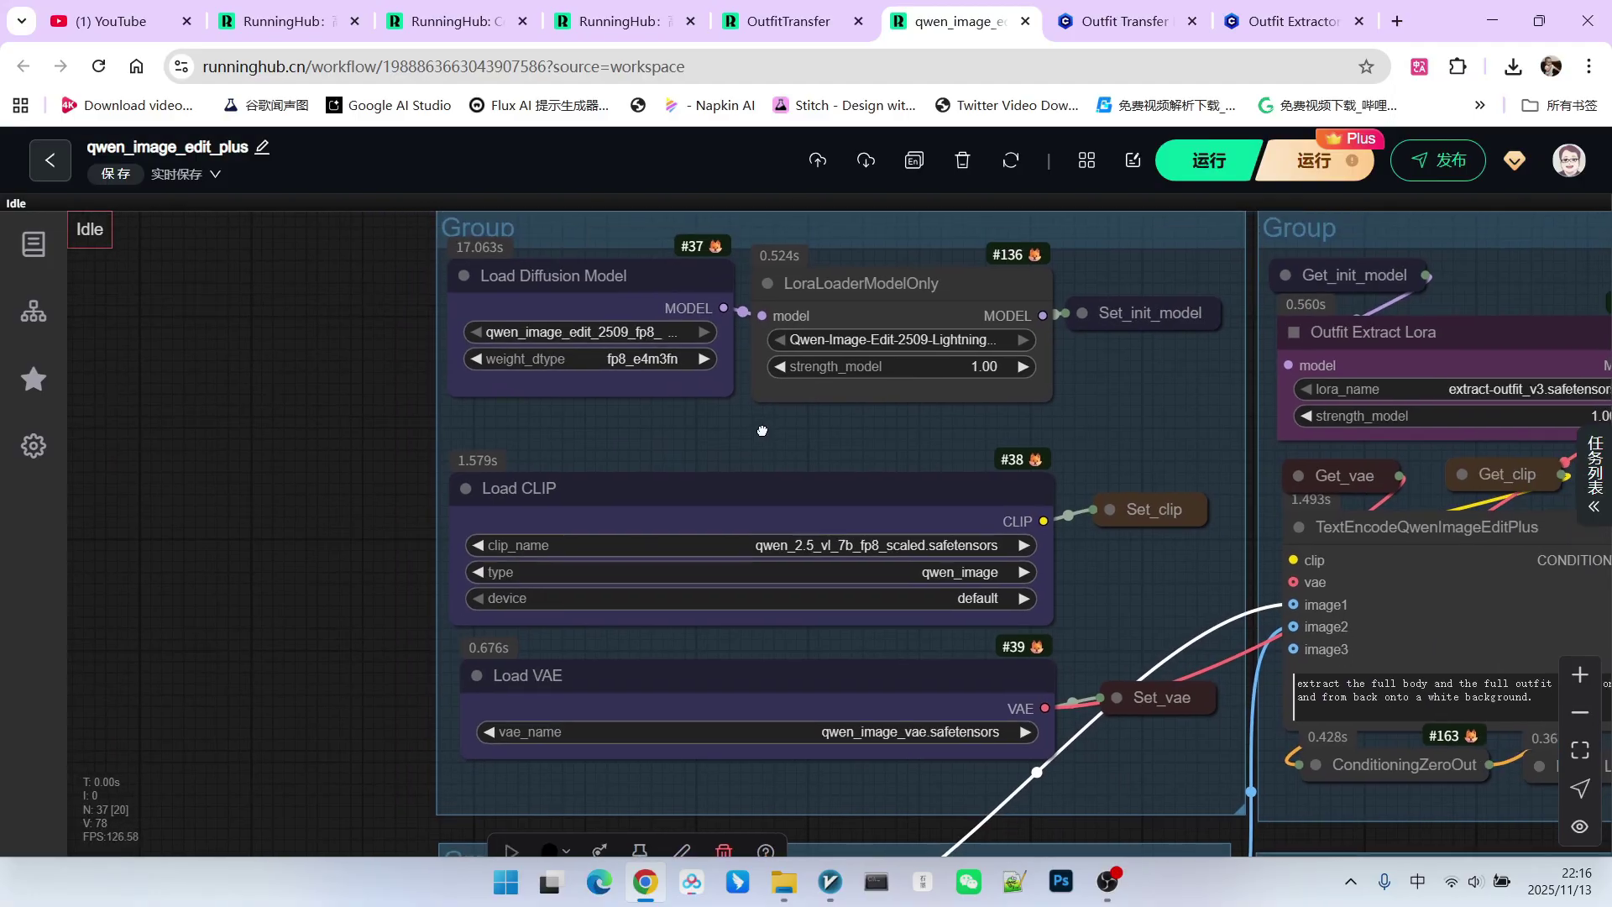
pyautogui.scroll(1, 692, 348)
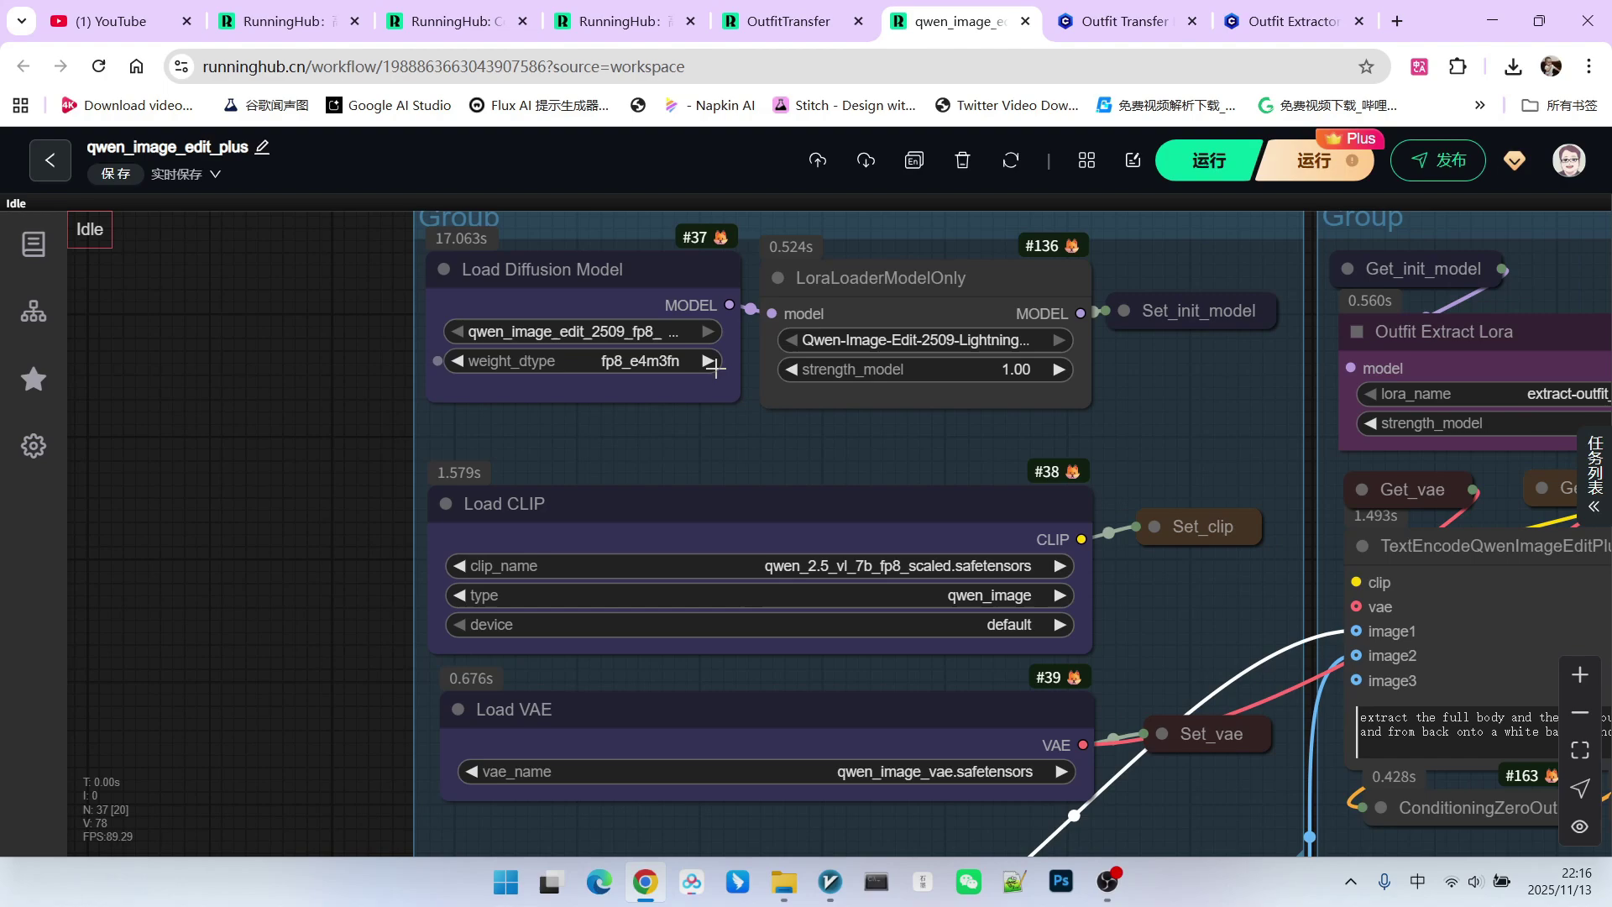
pyautogui.moveTo(732, 388)
pyautogui.mouseDown()
pyautogui.moveTo(773, 400)
pyautogui.moveTo(735, 388)
pyautogui.mouseUp()
pyautogui.scroll(2, 1012, 337)
pyautogui.moveTo(850, 266); pyautogui.dragTo(860, 258)
pyautogui.click(1173, 254)
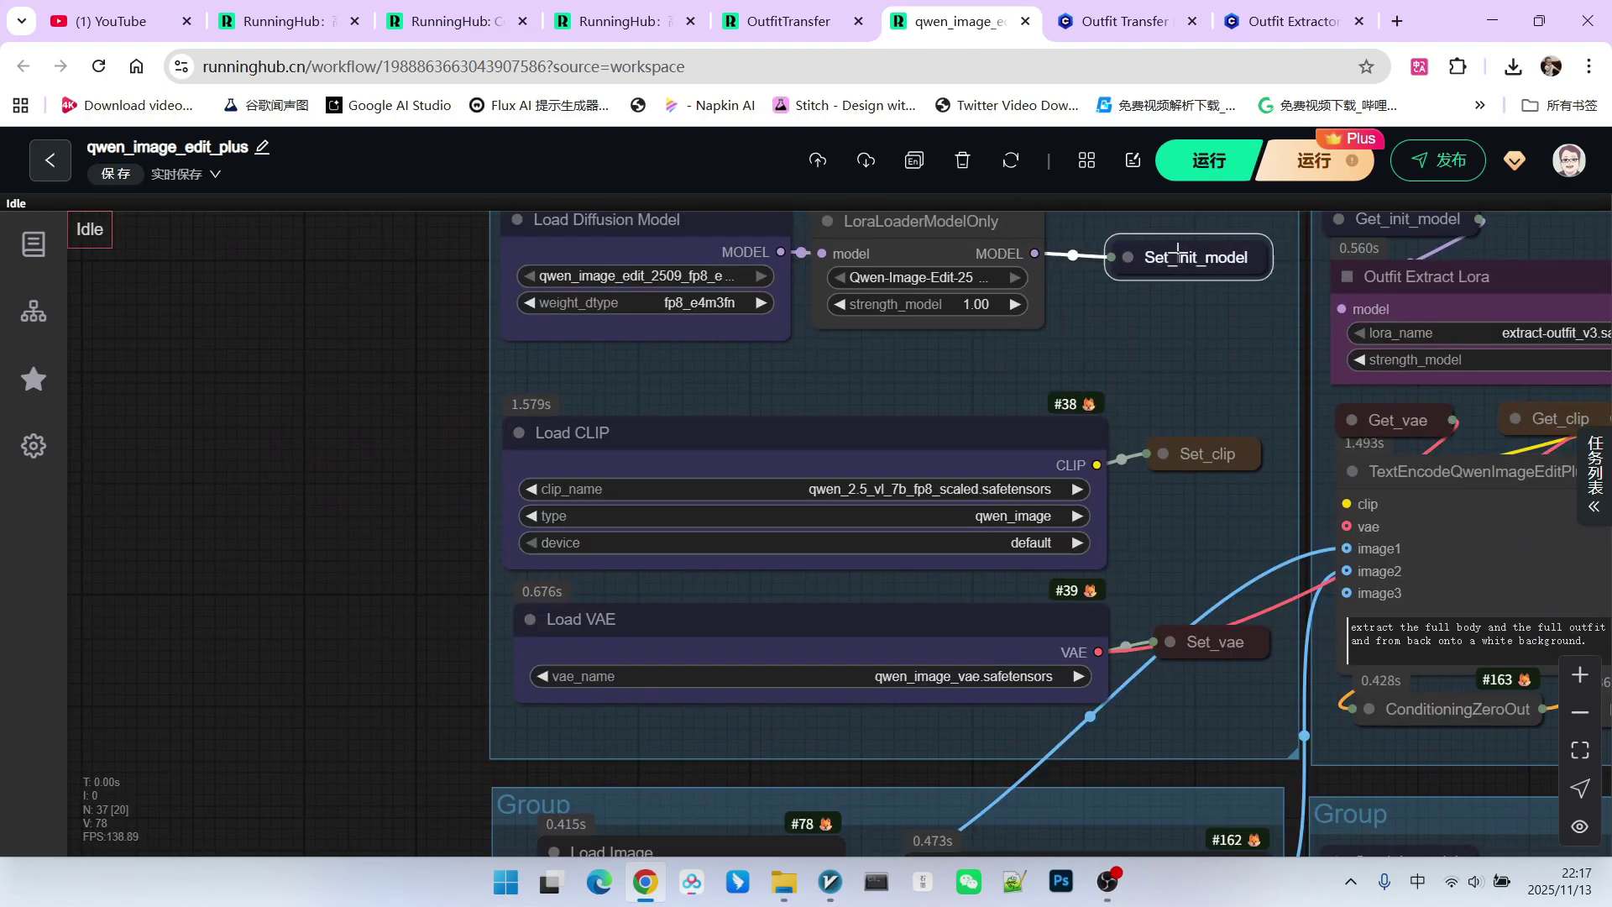
pyautogui.moveTo(1153, 336); pyautogui.dragTo(1151, 327)
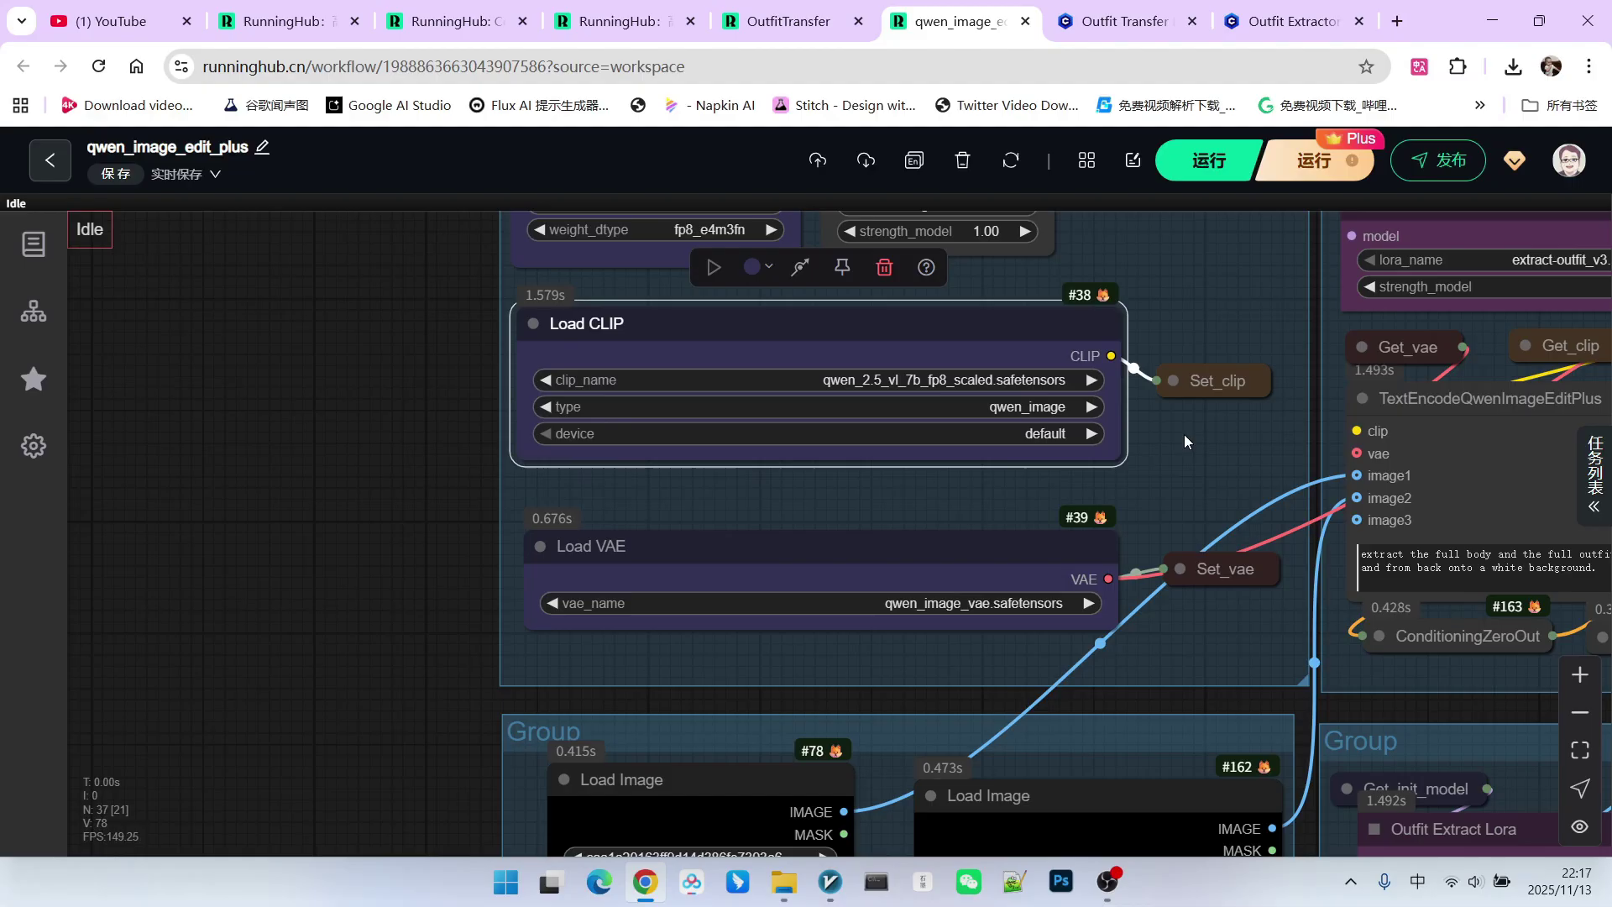
pyautogui.moveTo(1217, 381); pyautogui.dragTo(1220, 374)
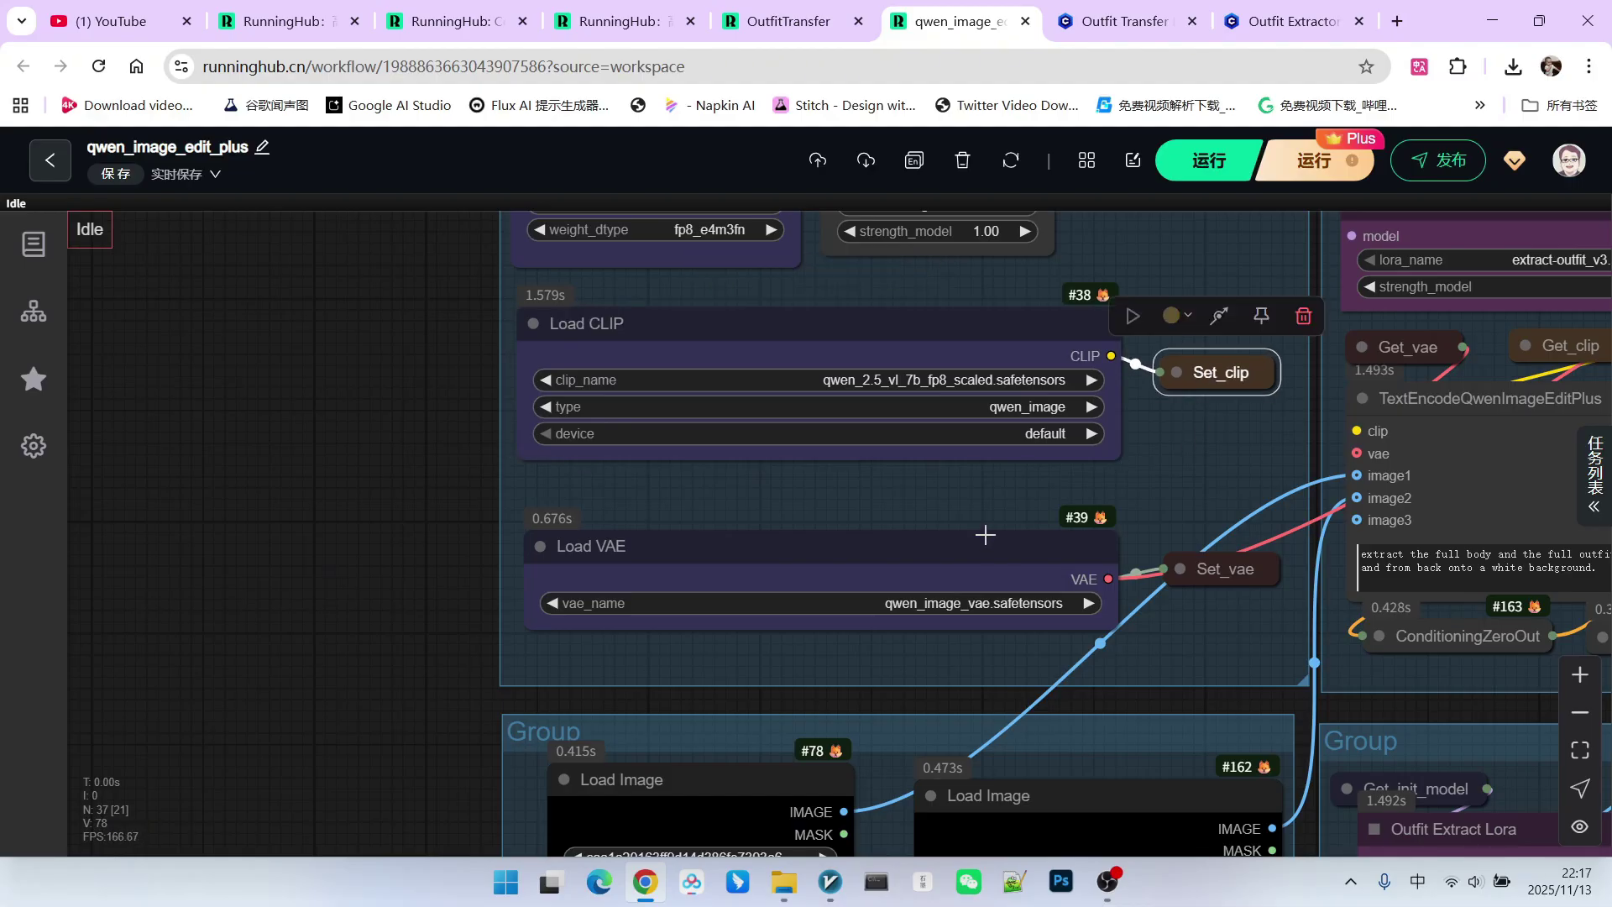
pyautogui.moveTo(984, 537); pyautogui.dragTo(983, 511)
pyautogui.moveTo(1228, 562); pyautogui.dragTo(1228, 533)
pyautogui.click(1211, 308)
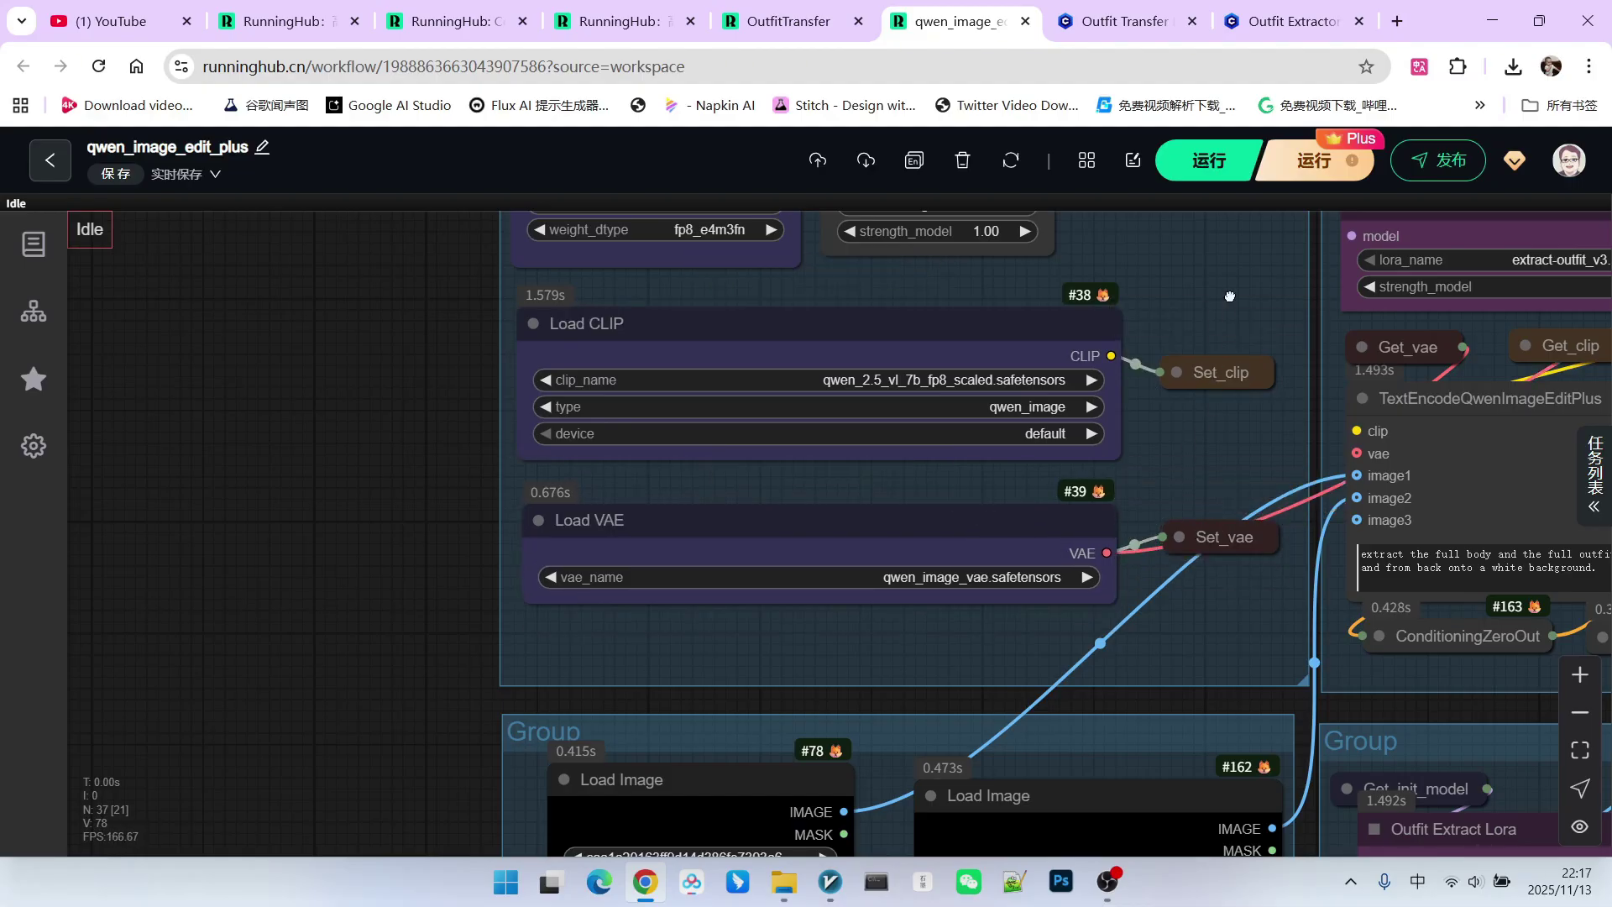
# Zoom to the Outfit Extract Lora node (extract-outfit_v3.safetensors, strength 1.00) and select it
pyautogui.moveTo(1229, 295); pyautogui.dragTo(810, 406)
pyautogui.scroll(-2, 811, 403)
pyautogui.moveTo(1016, 219); pyautogui.dragTo(919, 232)
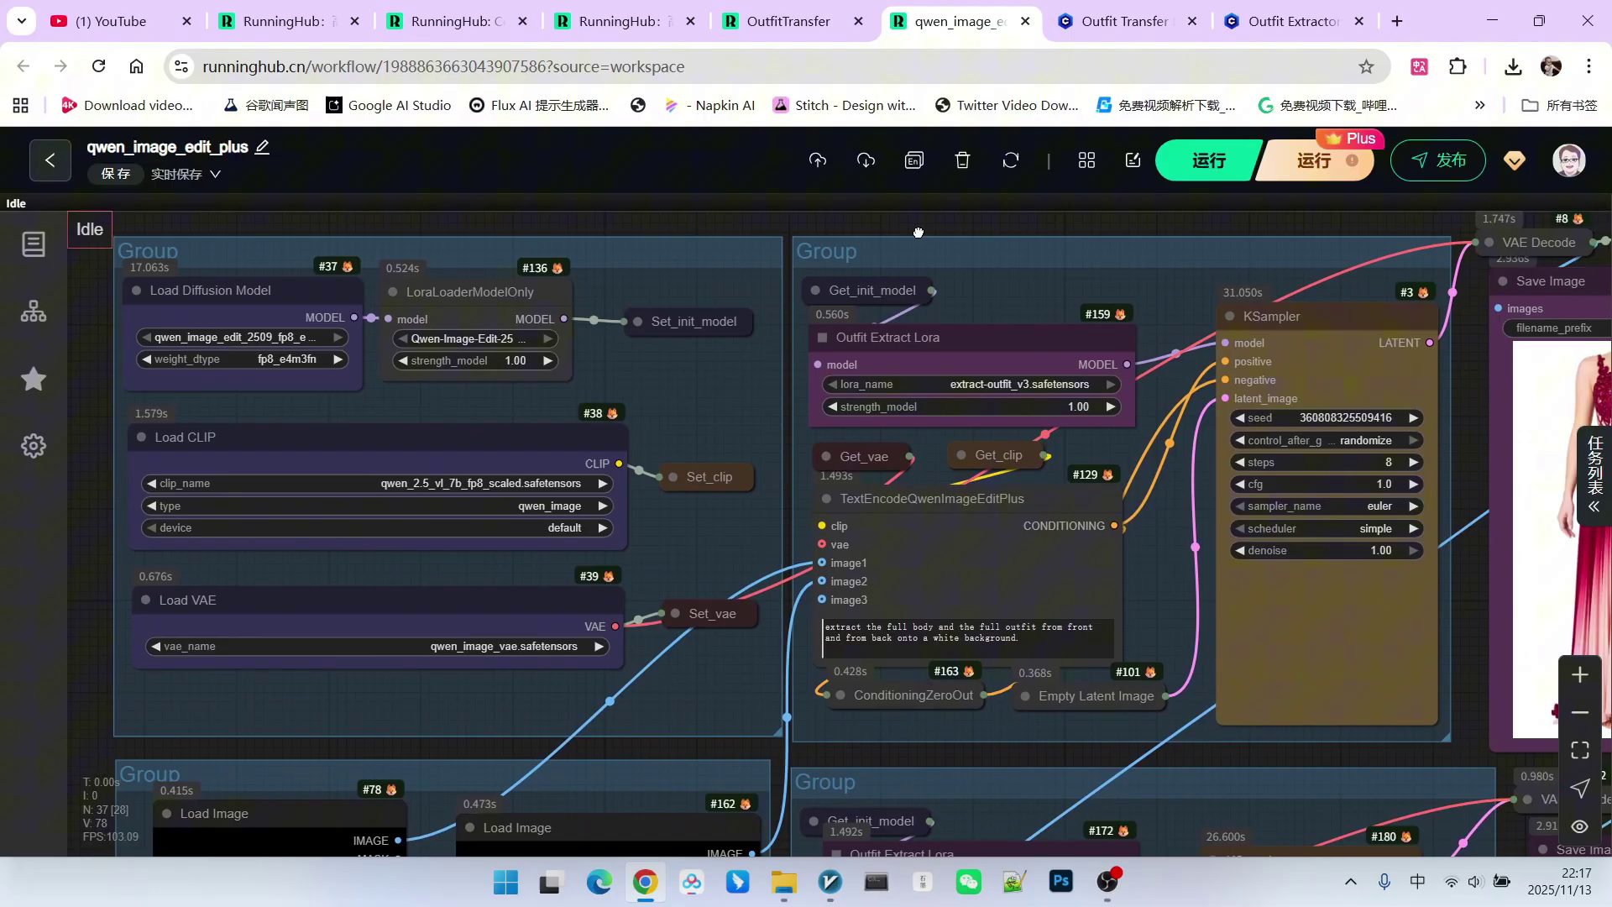
pyautogui.scroll(5, 1129, 408)
pyautogui.moveTo(811, 322); pyautogui.dragTo(823, 319)
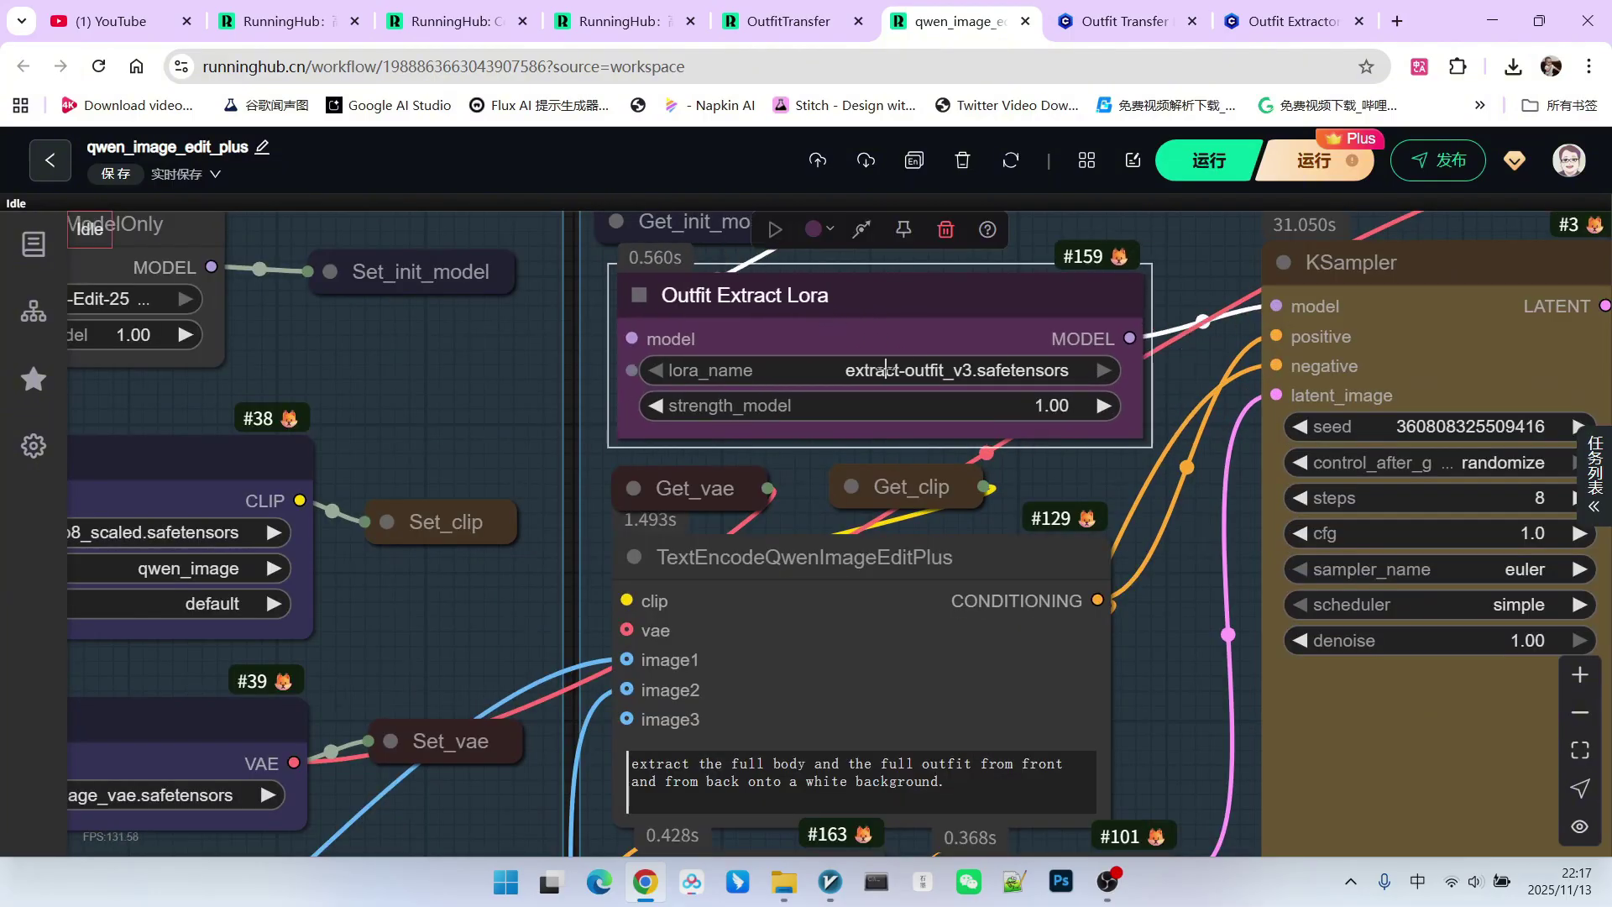
# Find the recommended extraction prompt in the Outfit Extractor's Civitai notes, then return to the workflow
pyautogui.click(1293, 21)
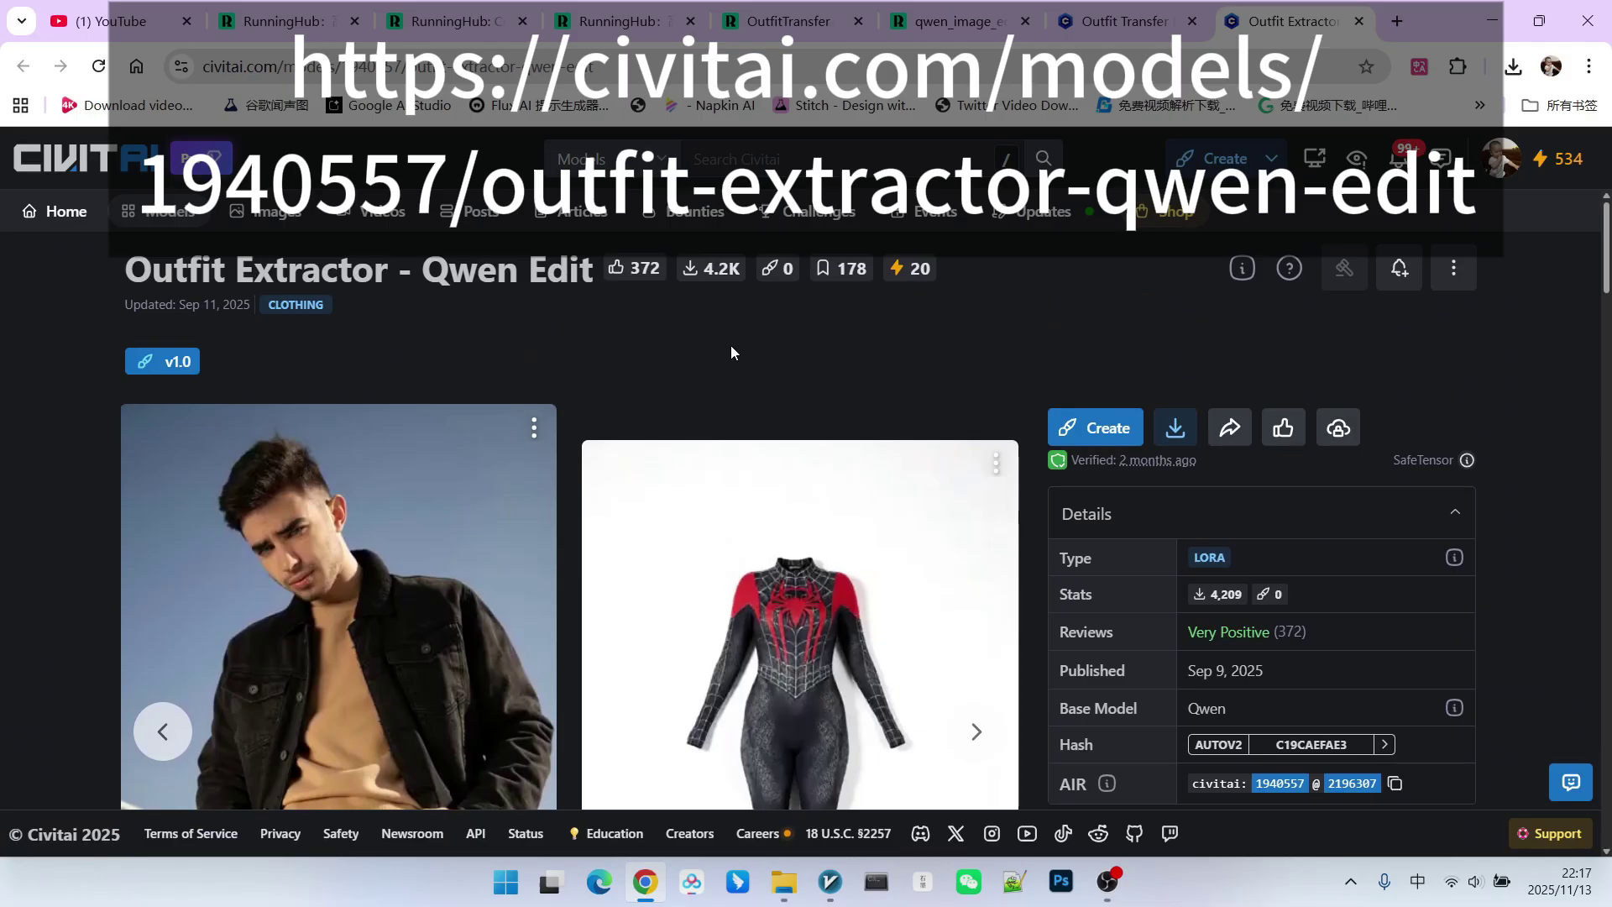
pyautogui.scroll(-10, 730, 347)
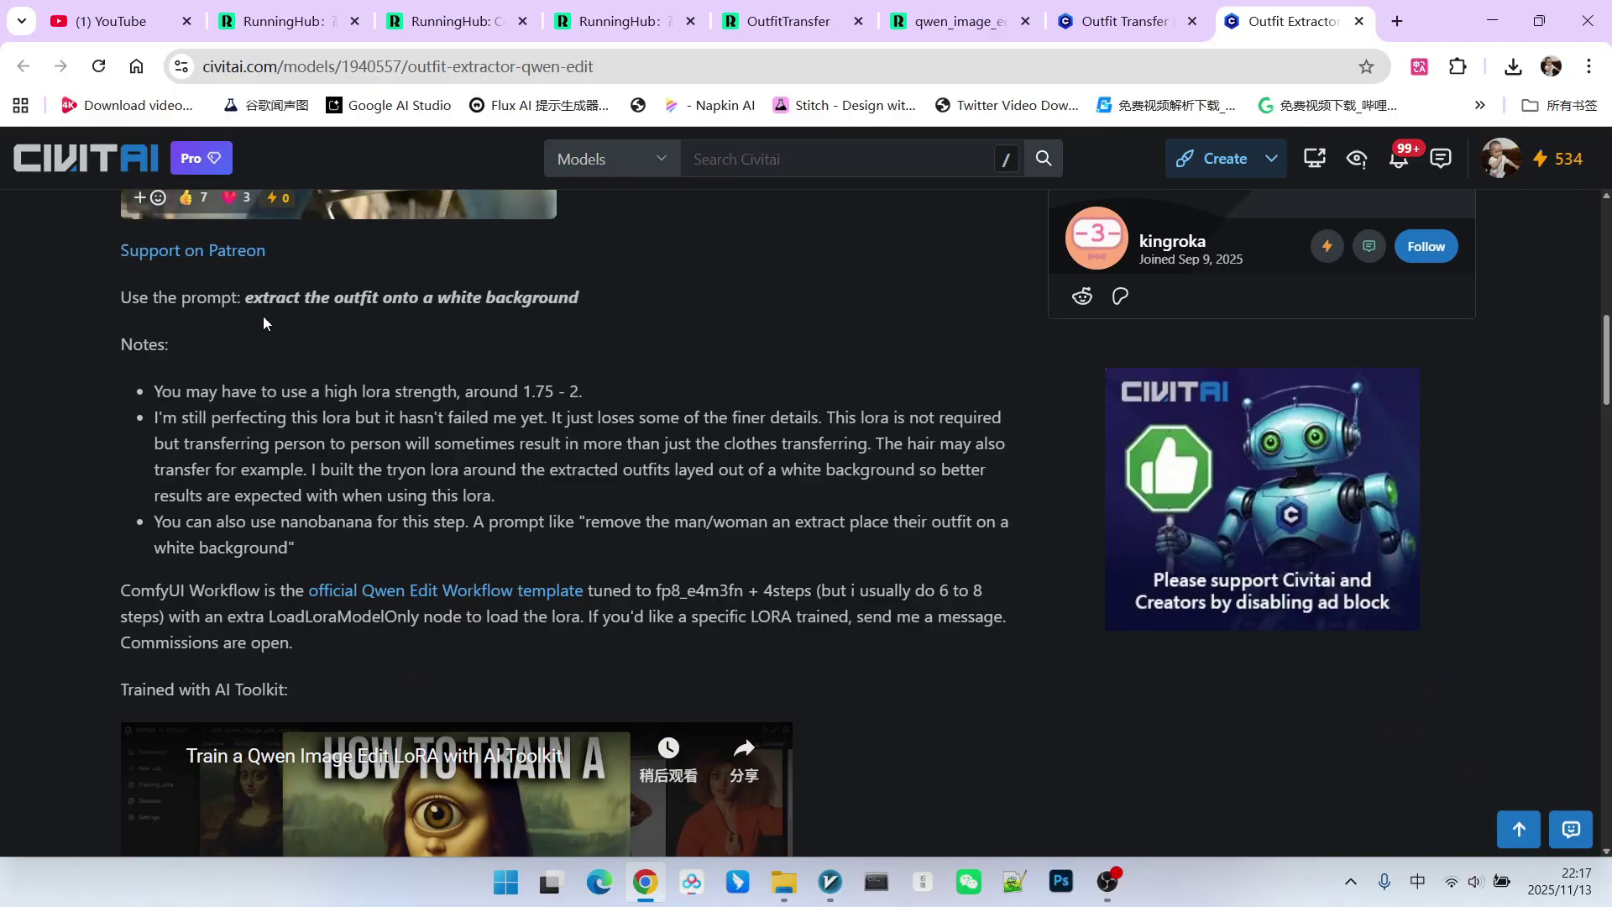
pyautogui.moveTo(247, 300); pyautogui.dragTo(609, 309)
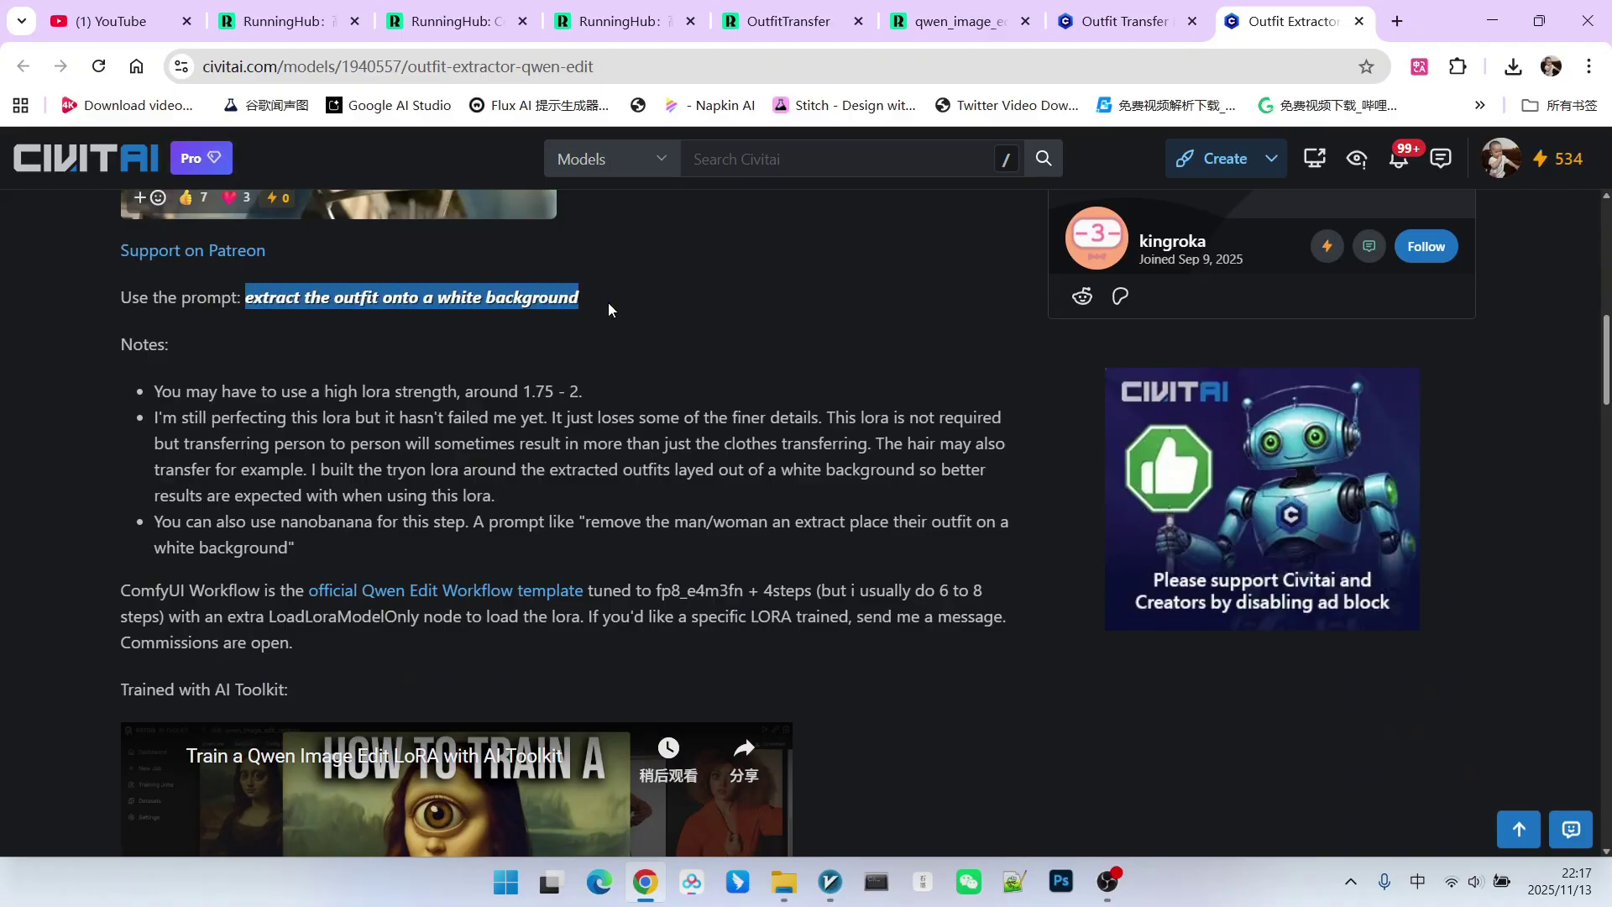
pyautogui.click(622, 311)
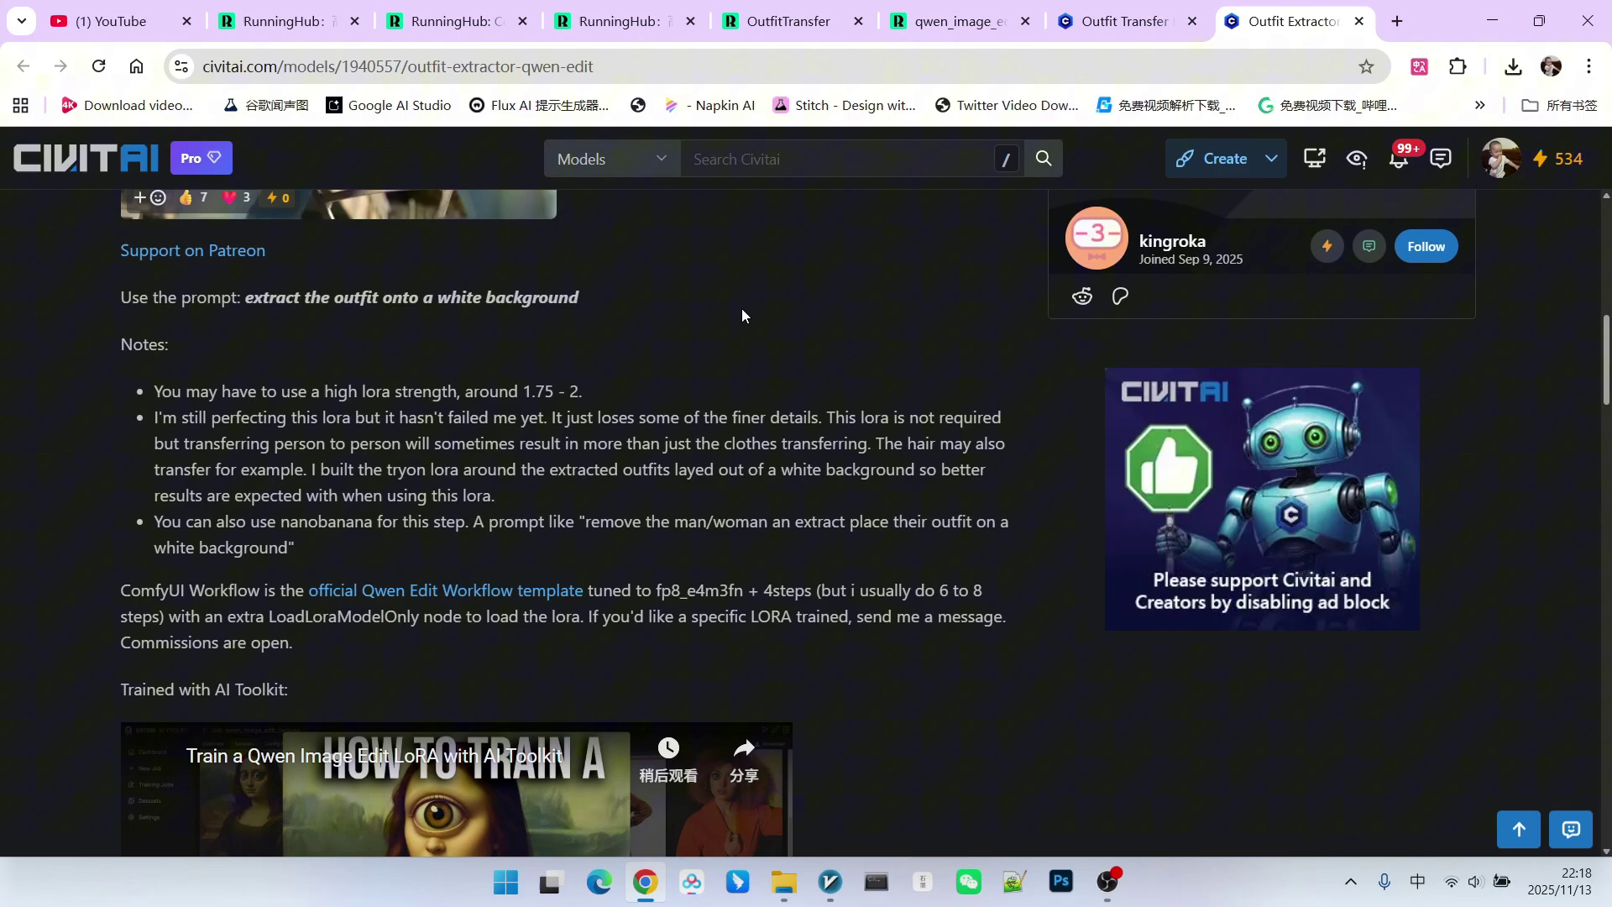
pyautogui.click(955, 21)
# Reposition the dress photo and pose skeleton Load Image nodes near the KSampler
pyautogui.scroll(3, 1040, 273)
pyautogui.moveTo(1123, 245); pyautogui.dragTo(466, 244)
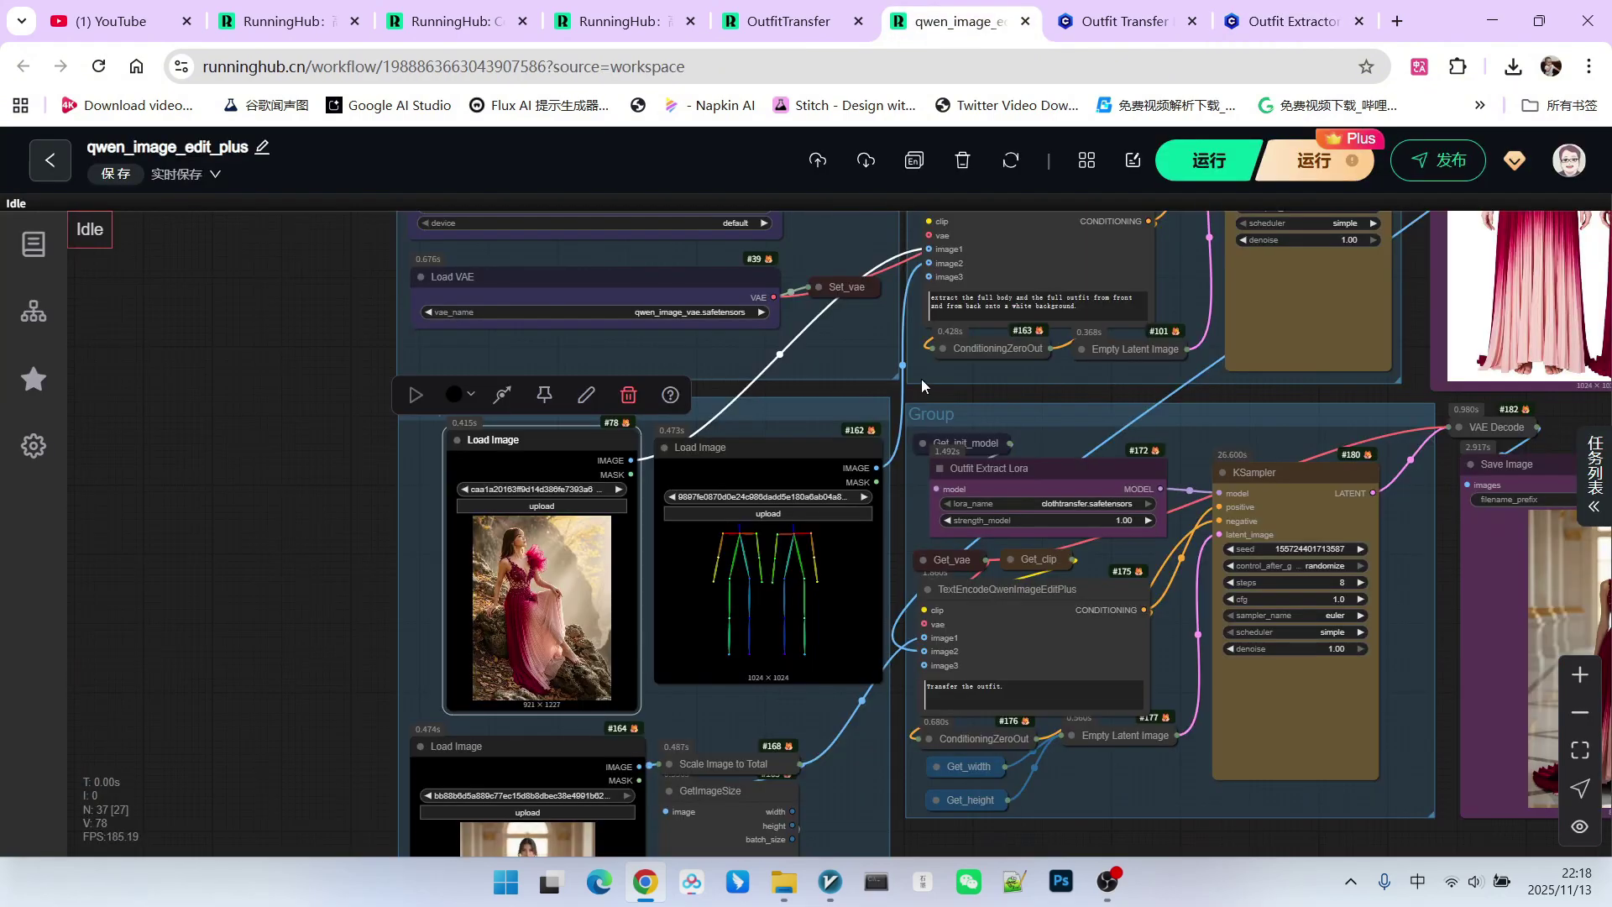
pyautogui.scroll(6, 621, 554)
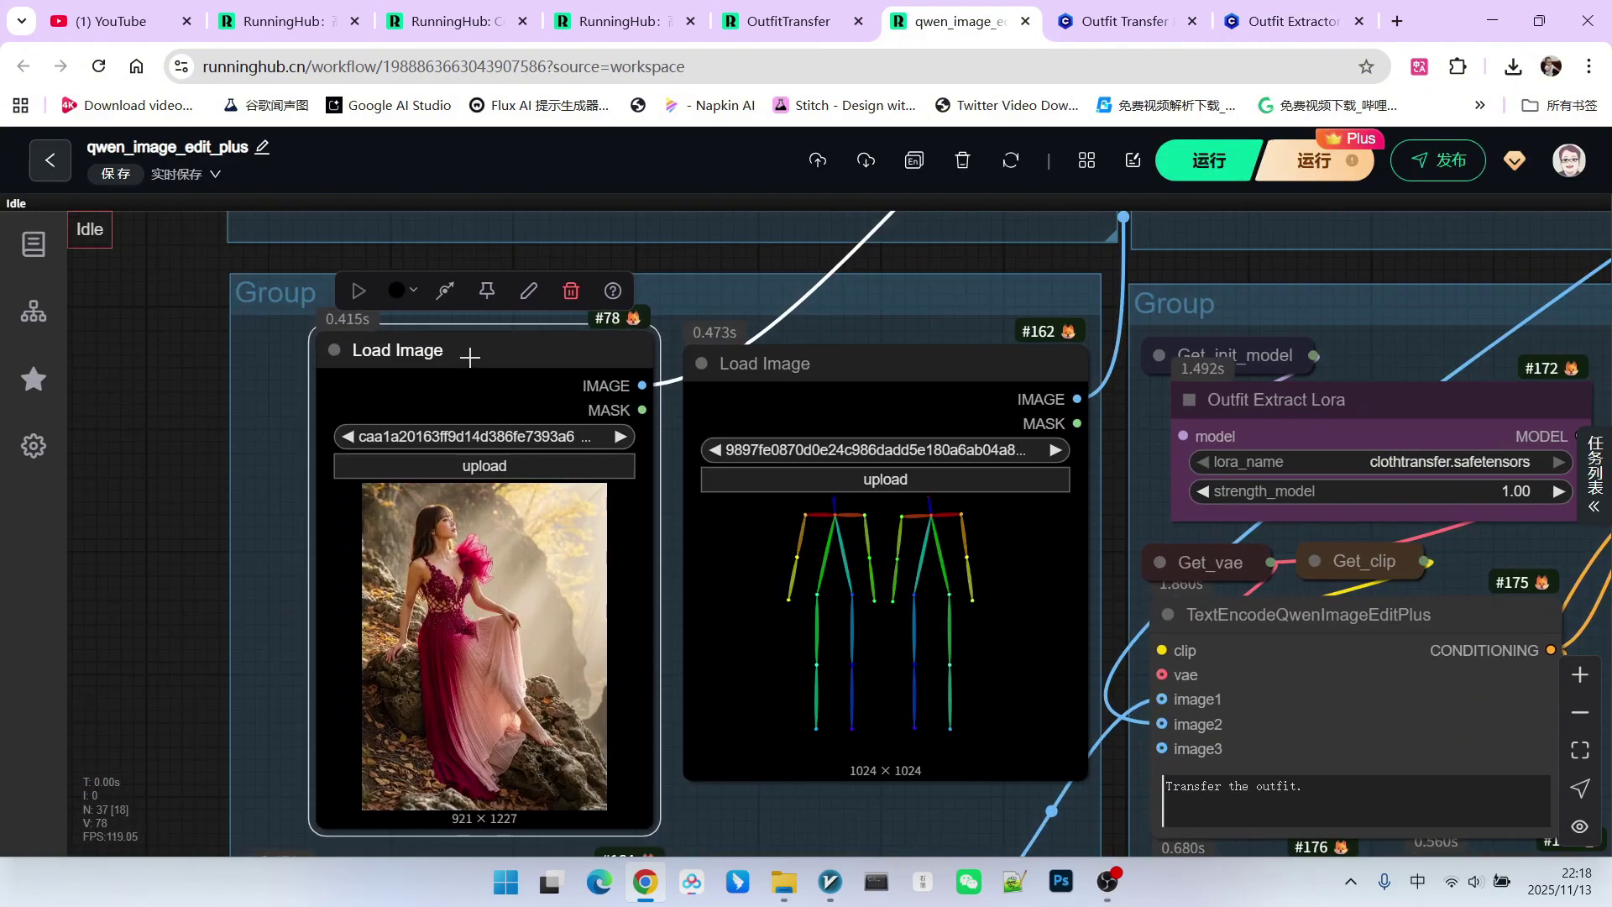
pyautogui.moveTo(470, 356); pyautogui.dragTo(440, 354)
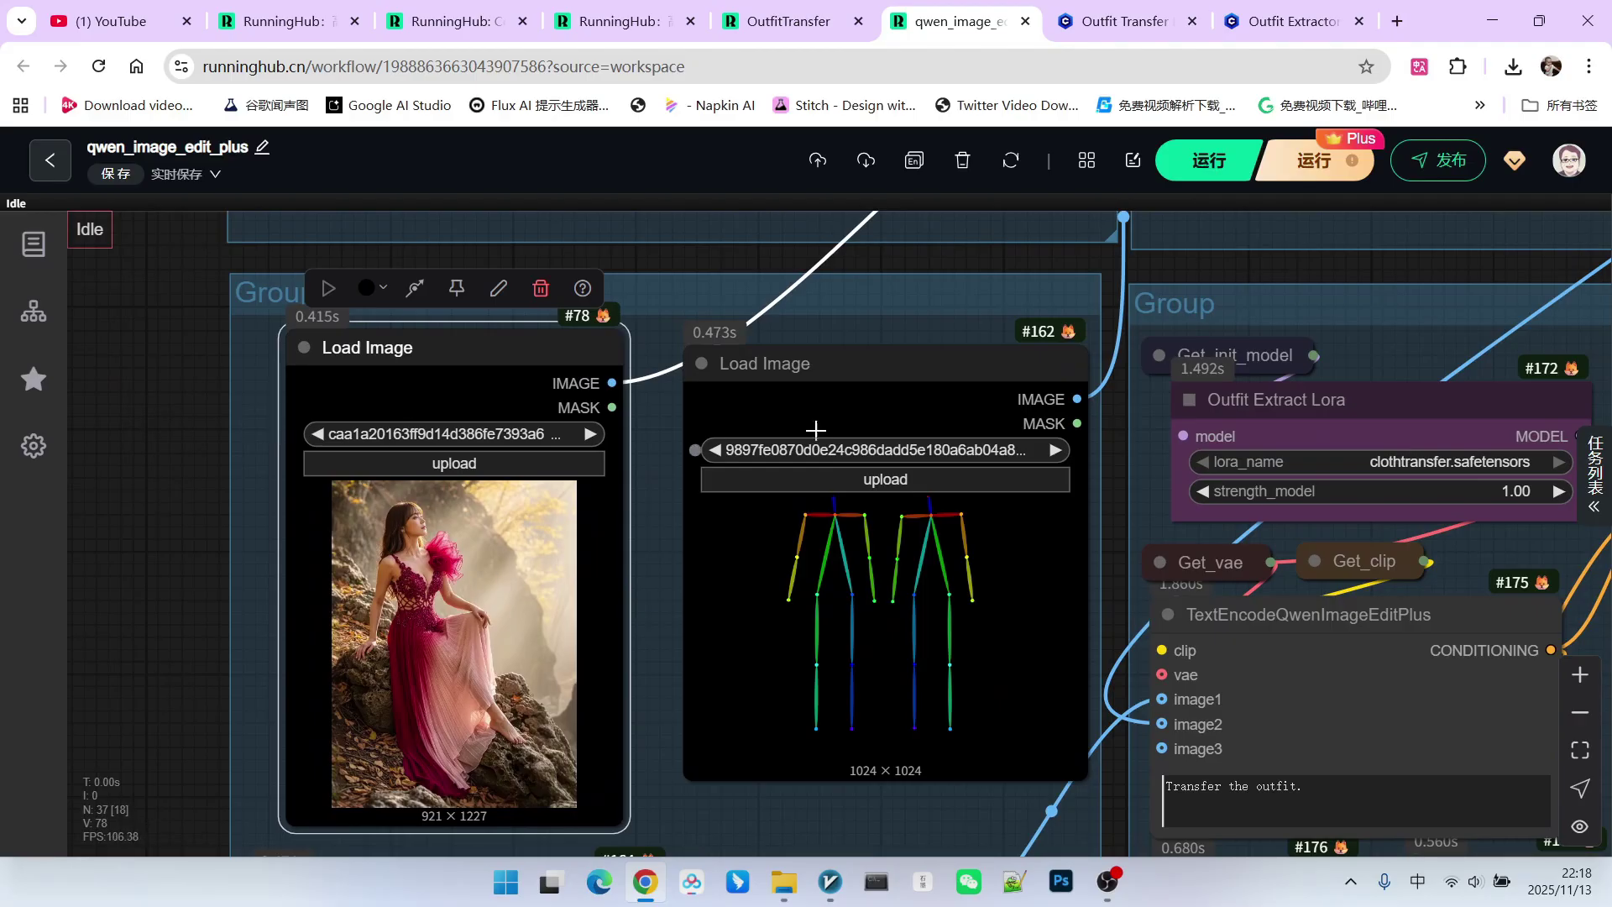
pyautogui.moveTo(858, 371)
pyautogui.mouseDown()
pyautogui.moveTo(809, 374)
pyautogui.moveTo(834, 382)
pyautogui.mouseUp()
# Zoom on the pose image and highlight the prompt's full-body, front-and-back extraction wording
pyautogui.scroll(4, 839, 538)
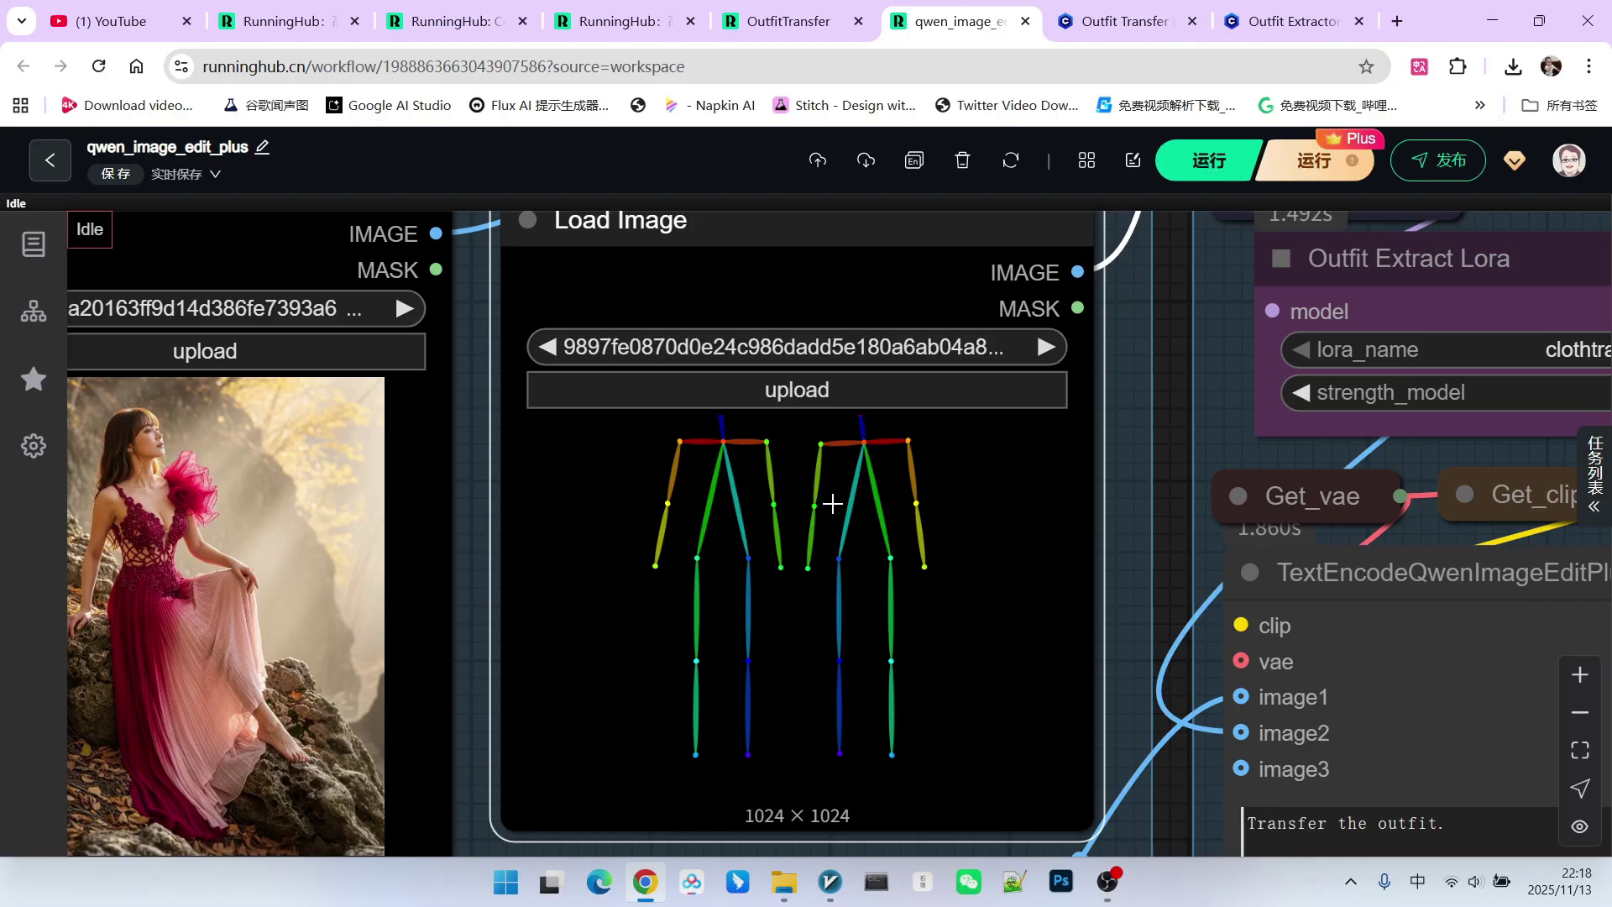
pyautogui.scroll(3, 1019, 706)
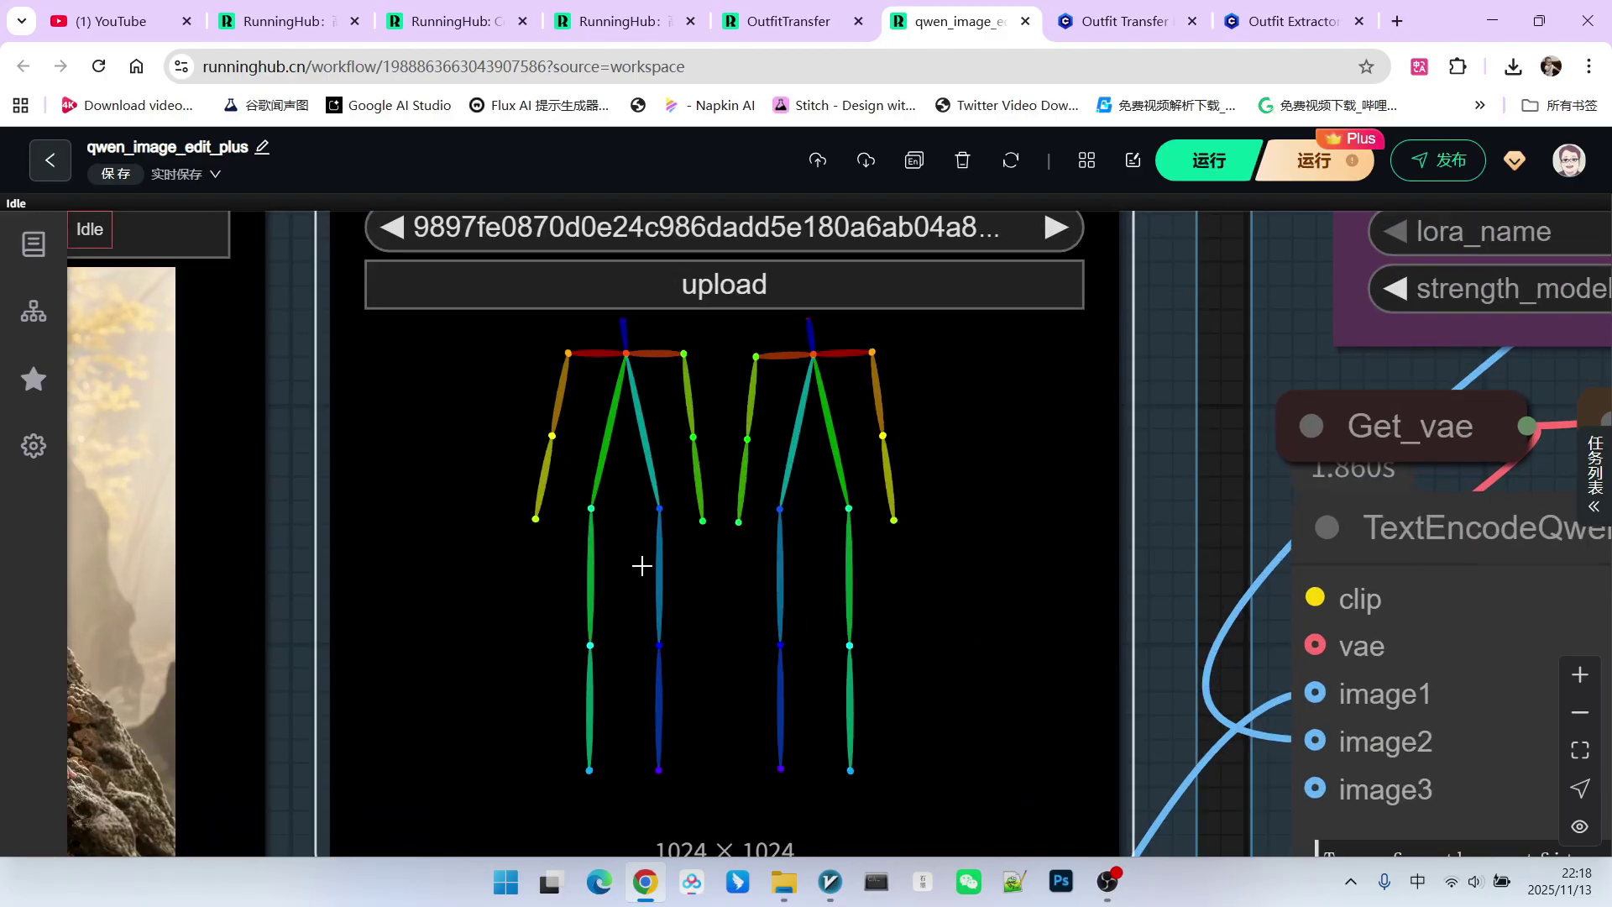
pyautogui.scroll(-3, 663, 487)
pyautogui.scroll(-1, 714, 456)
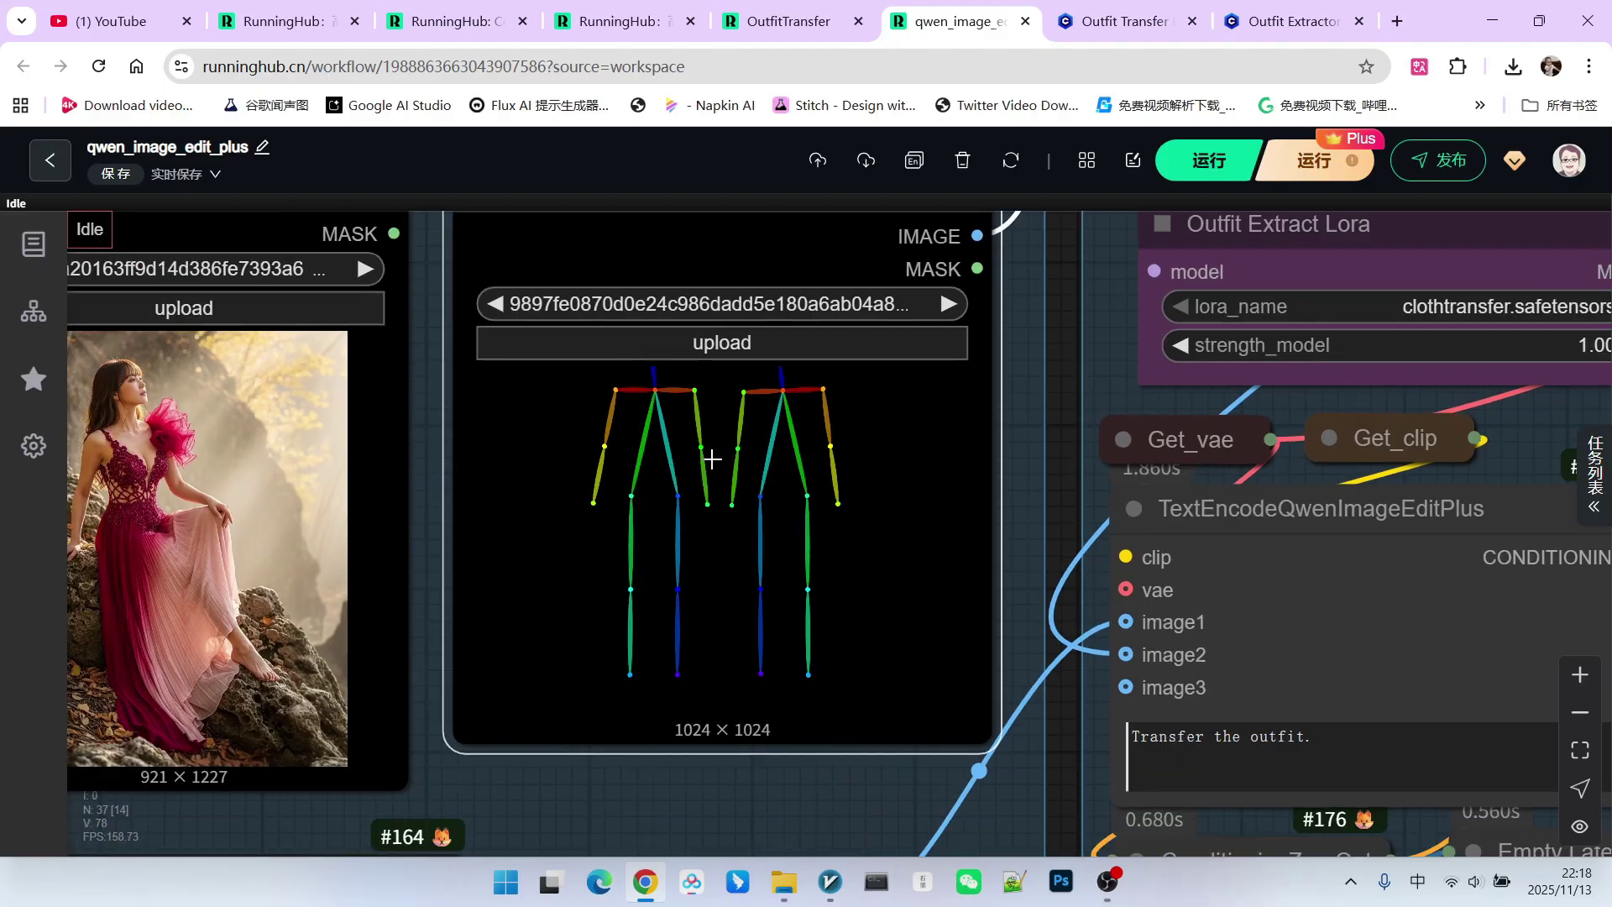
pyautogui.scroll(3, 714, 456)
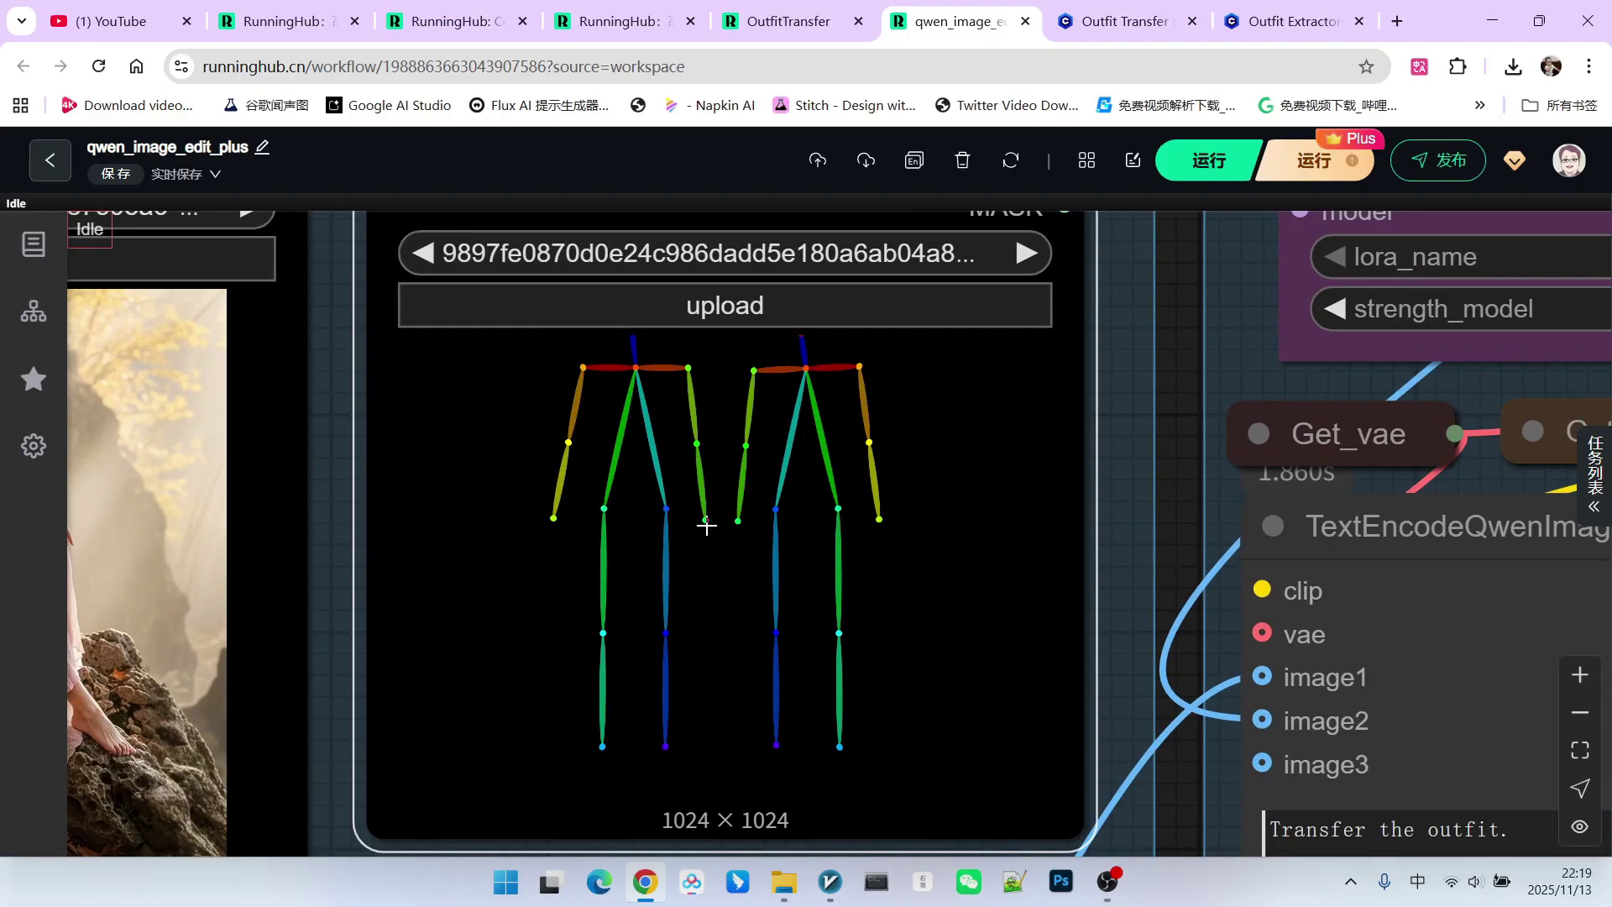
pyautogui.scroll(-5, 777, 418)
pyautogui.scroll(5, 749, 261)
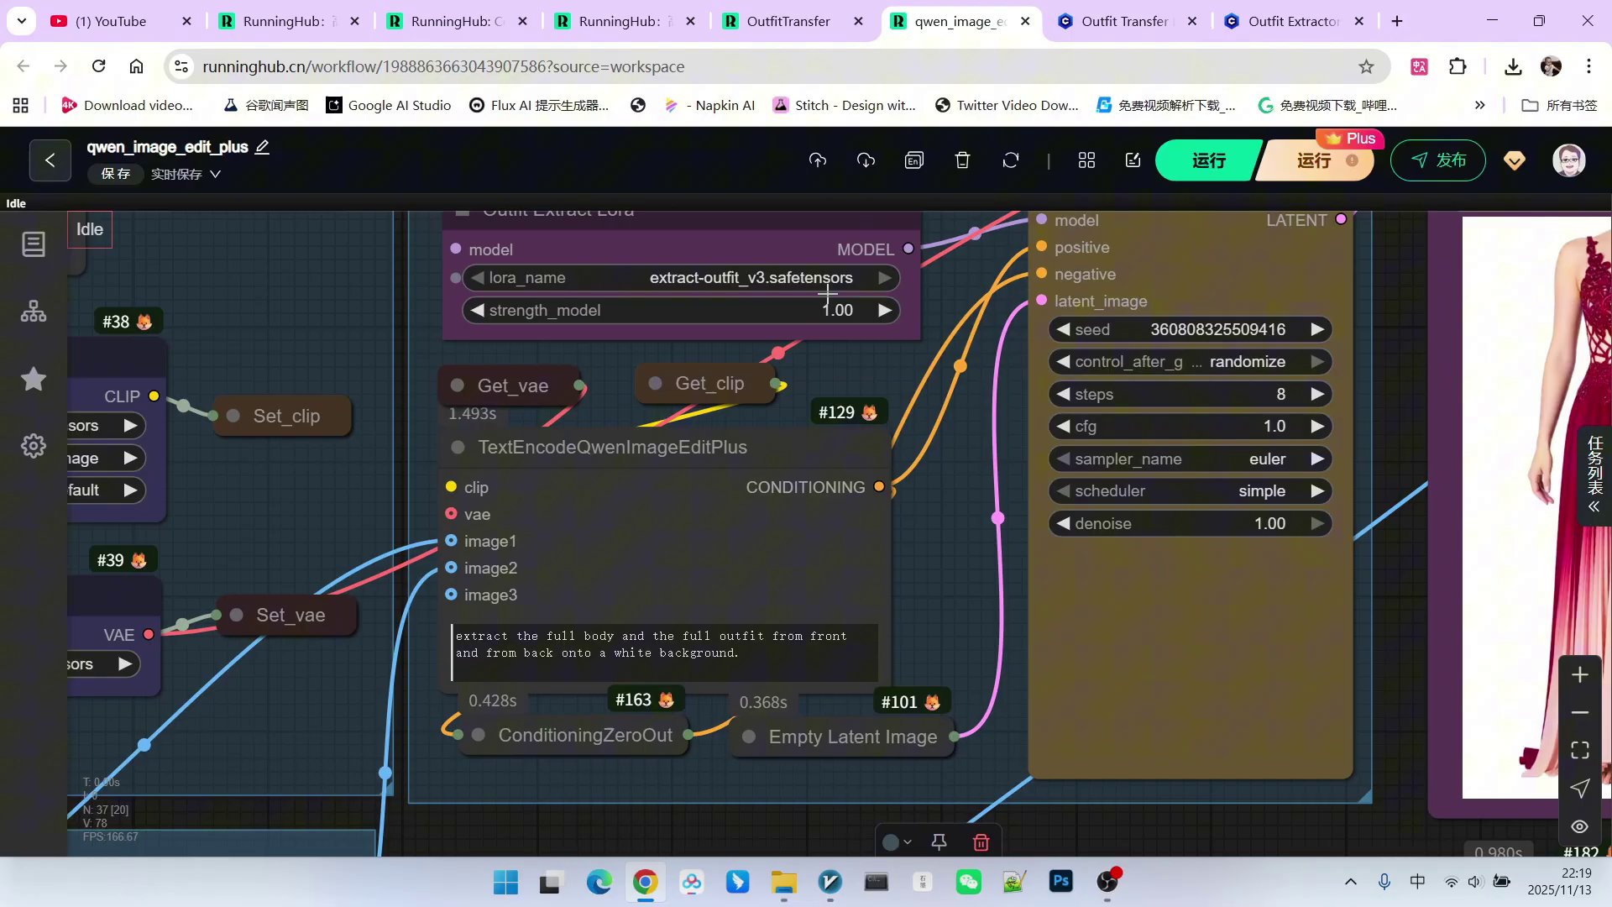
pyautogui.scroll(-2, 894, 378)
pyautogui.scroll(4, 1102, 513)
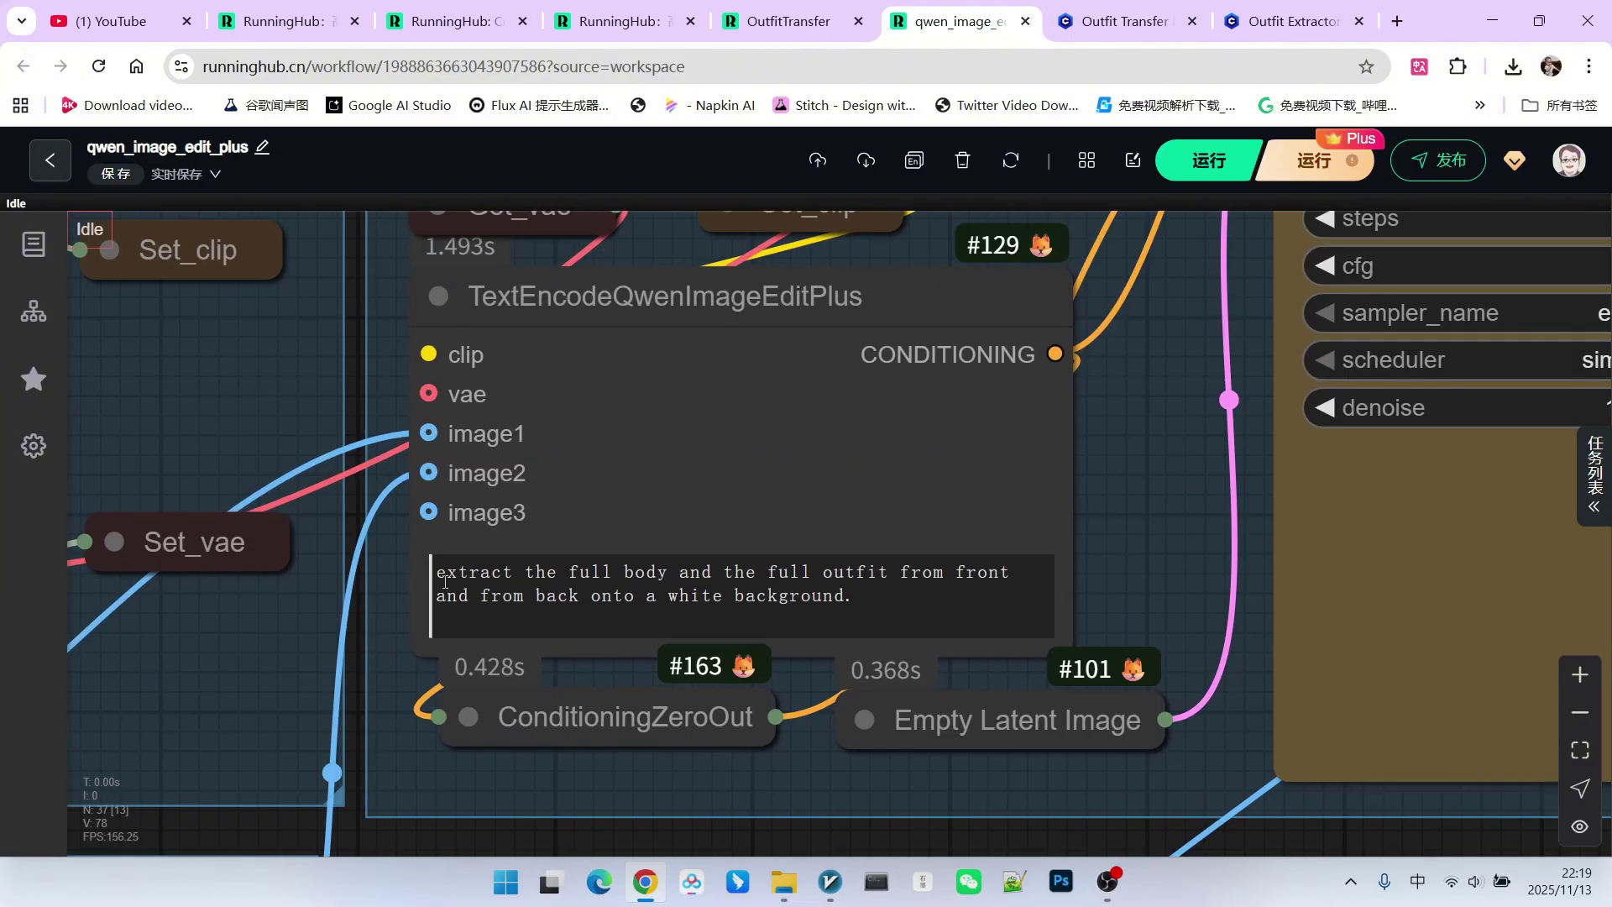
pyautogui.moveTo(445, 582); pyautogui.dragTo(692, 596)
pyautogui.click(702, 597)
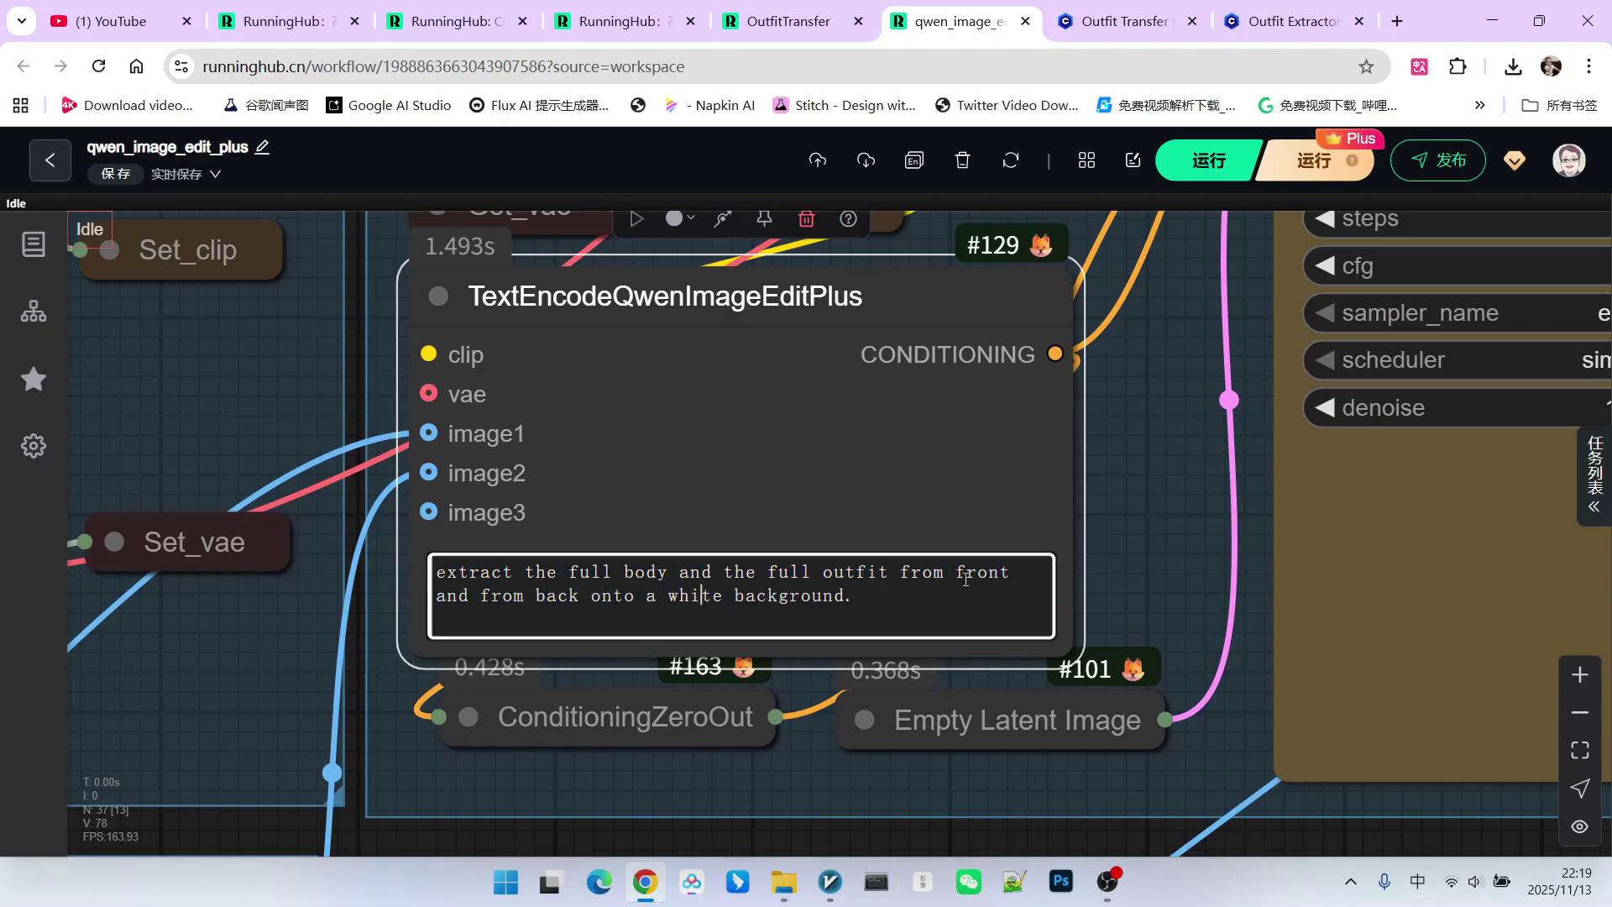
pyautogui.moveTo(903, 572); pyautogui.dragTo(580, 599)
pyautogui.click(914, 578)
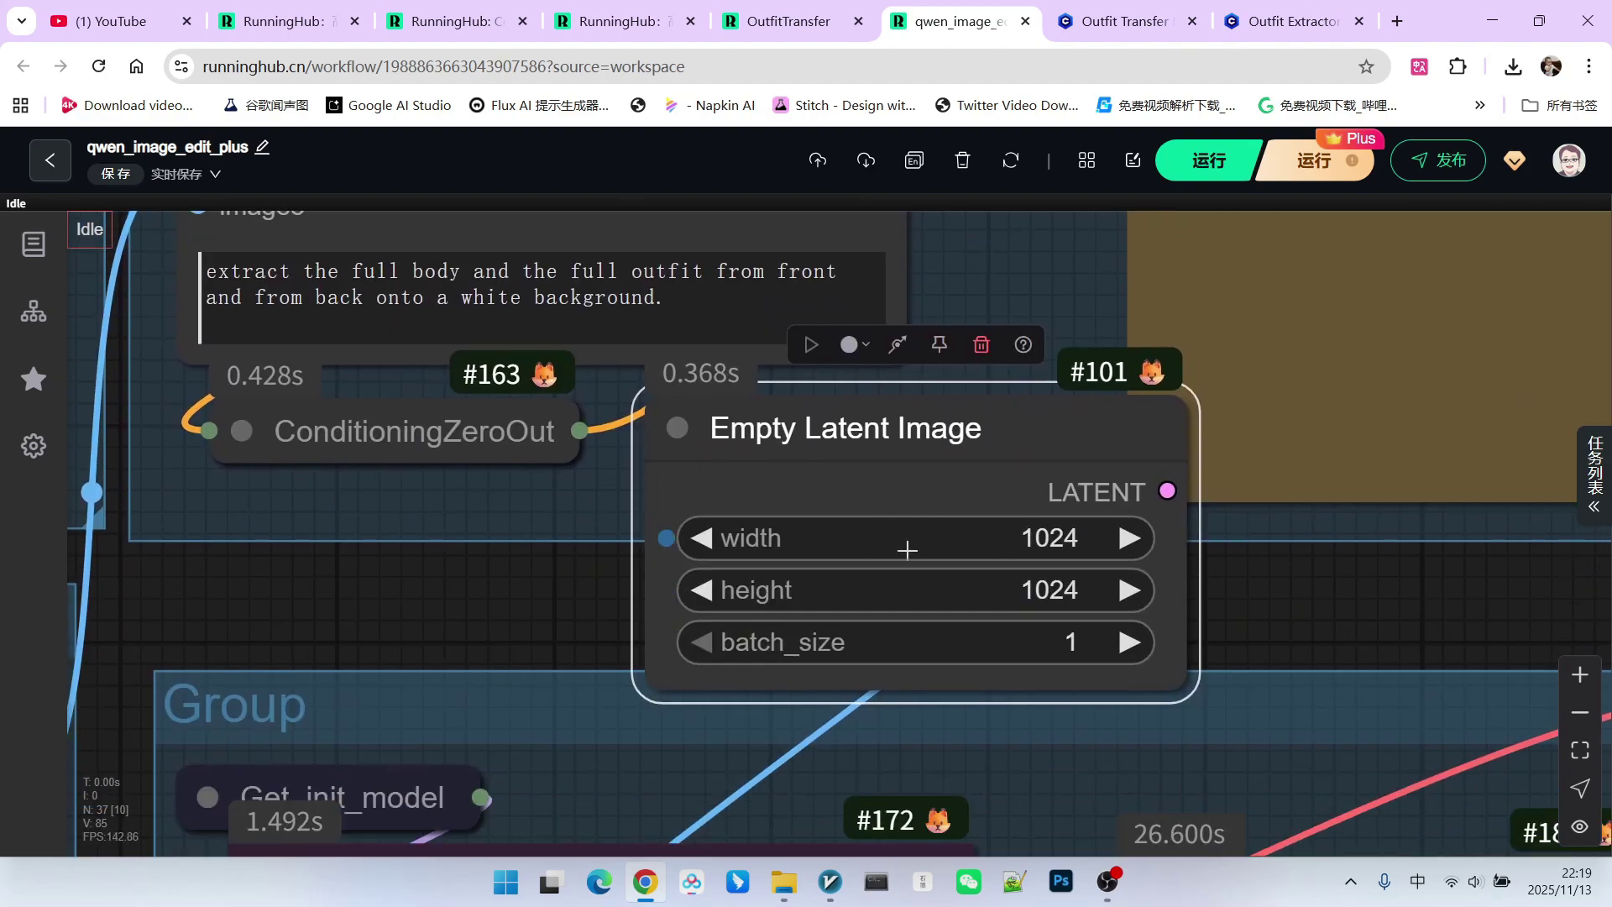
# Collapse the 1024×1024 Empty Latent Image node and bring the front/back dress result into view
pyautogui.click(677, 427)
pyautogui.scroll(-5, 878, 462)
pyautogui.moveTo(1130, 525); pyautogui.dragTo(651, 738)
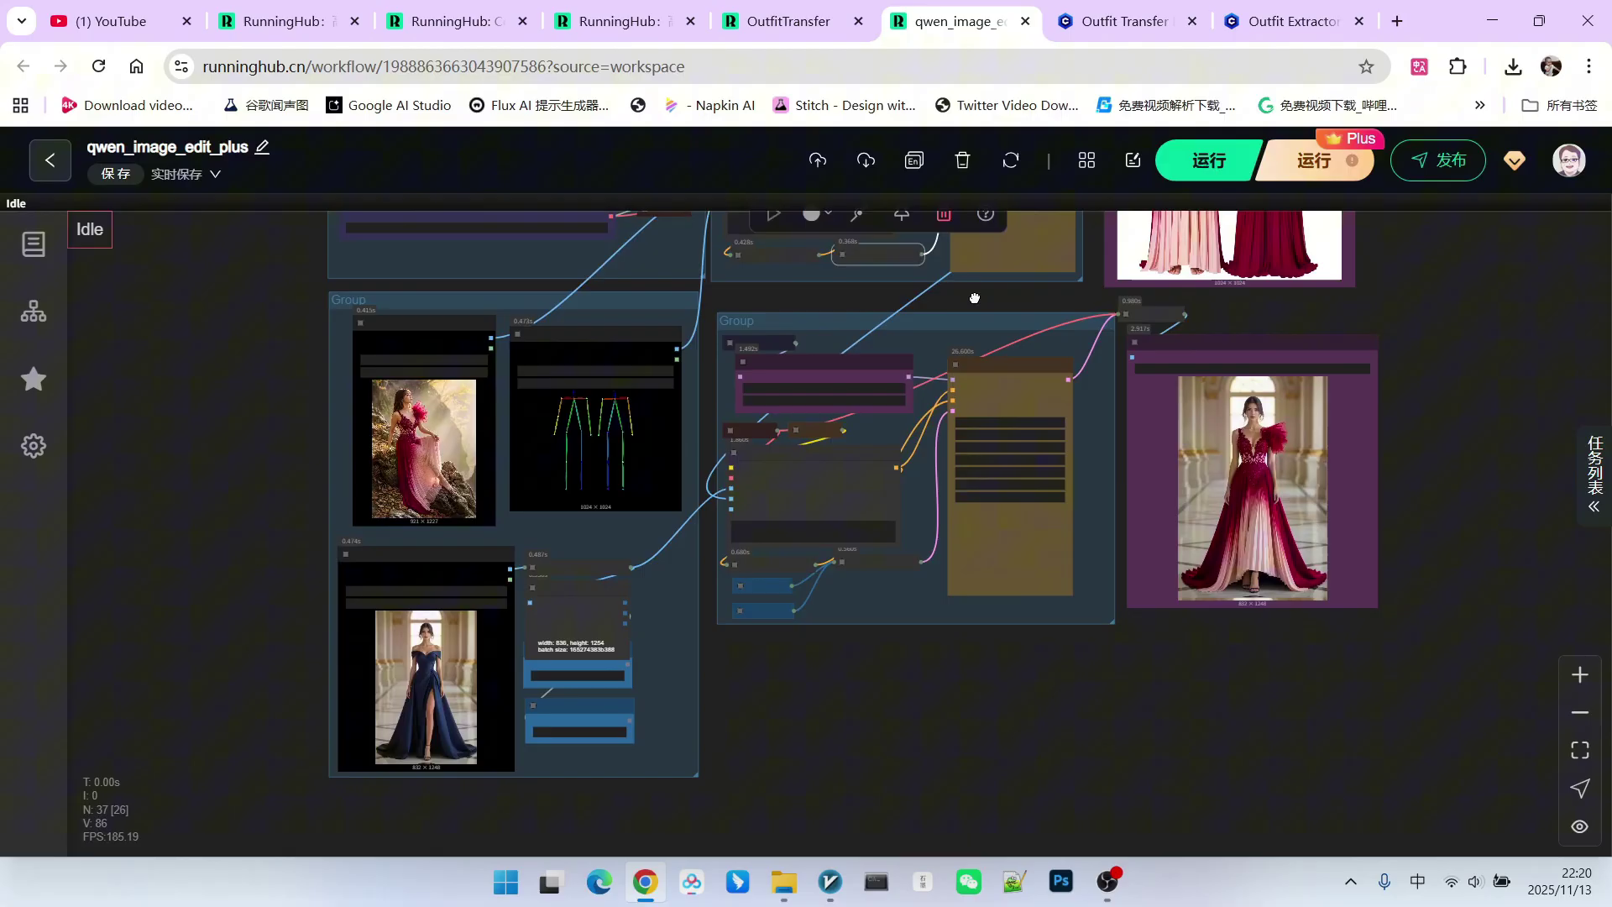
# Zoom into the transfer group's clothtransfer.safetensors Lora node and its 'Transfer the outfit.' prompt
pyautogui.scroll(3, 914, 537)
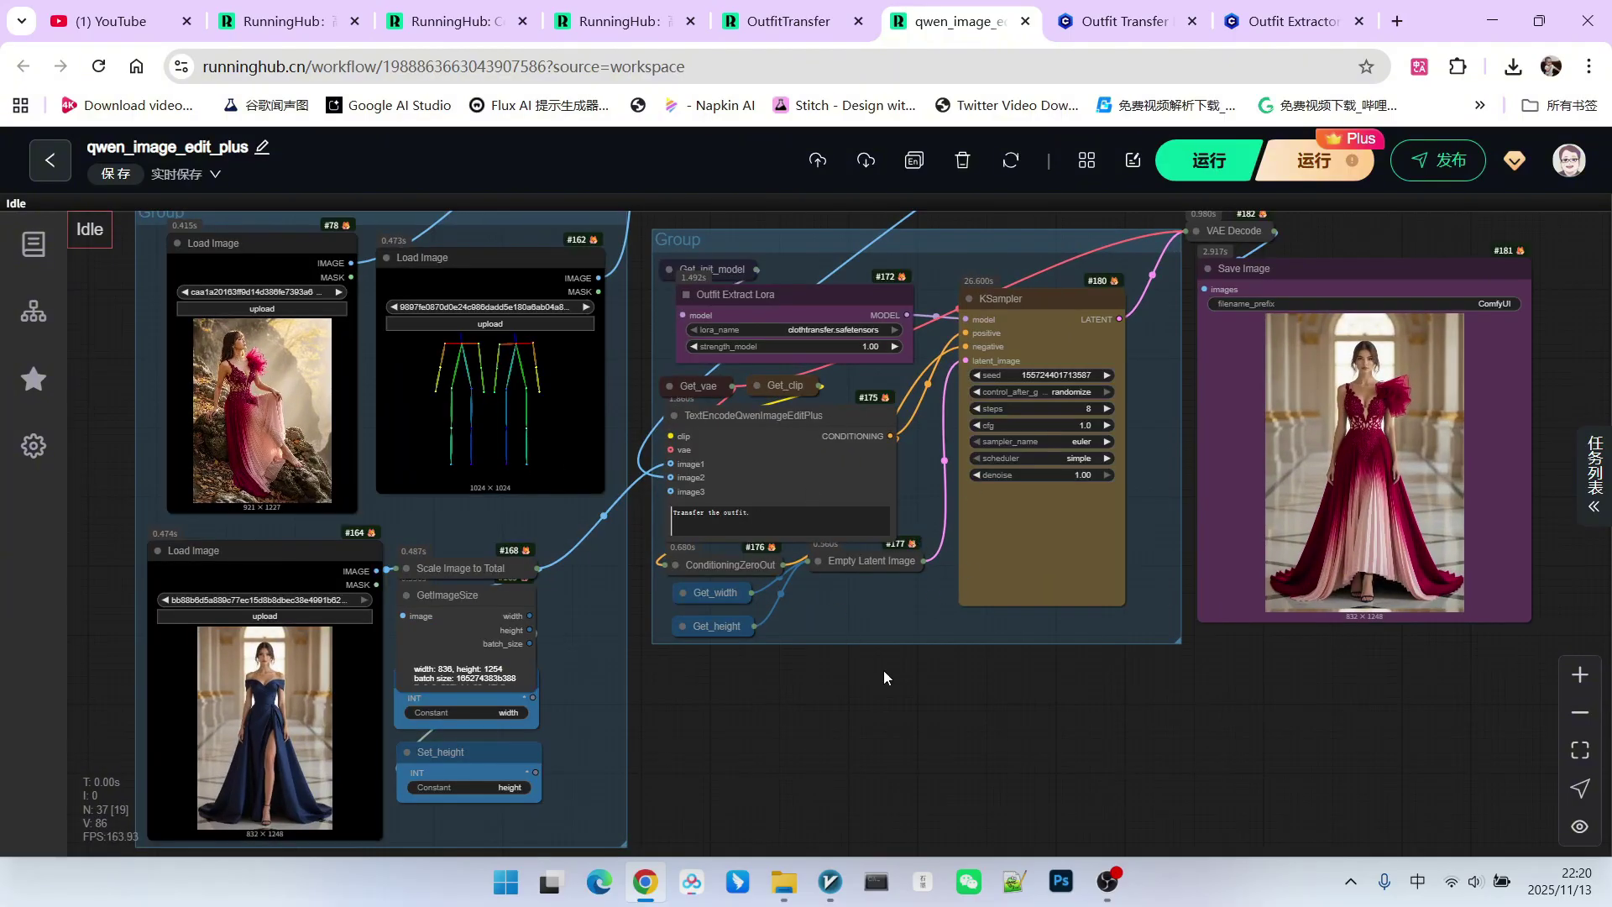
pyautogui.moveTo(883, 670); pyautogui.dragTo(923, 678)
pyautogui.scroll(3, 892, 507)
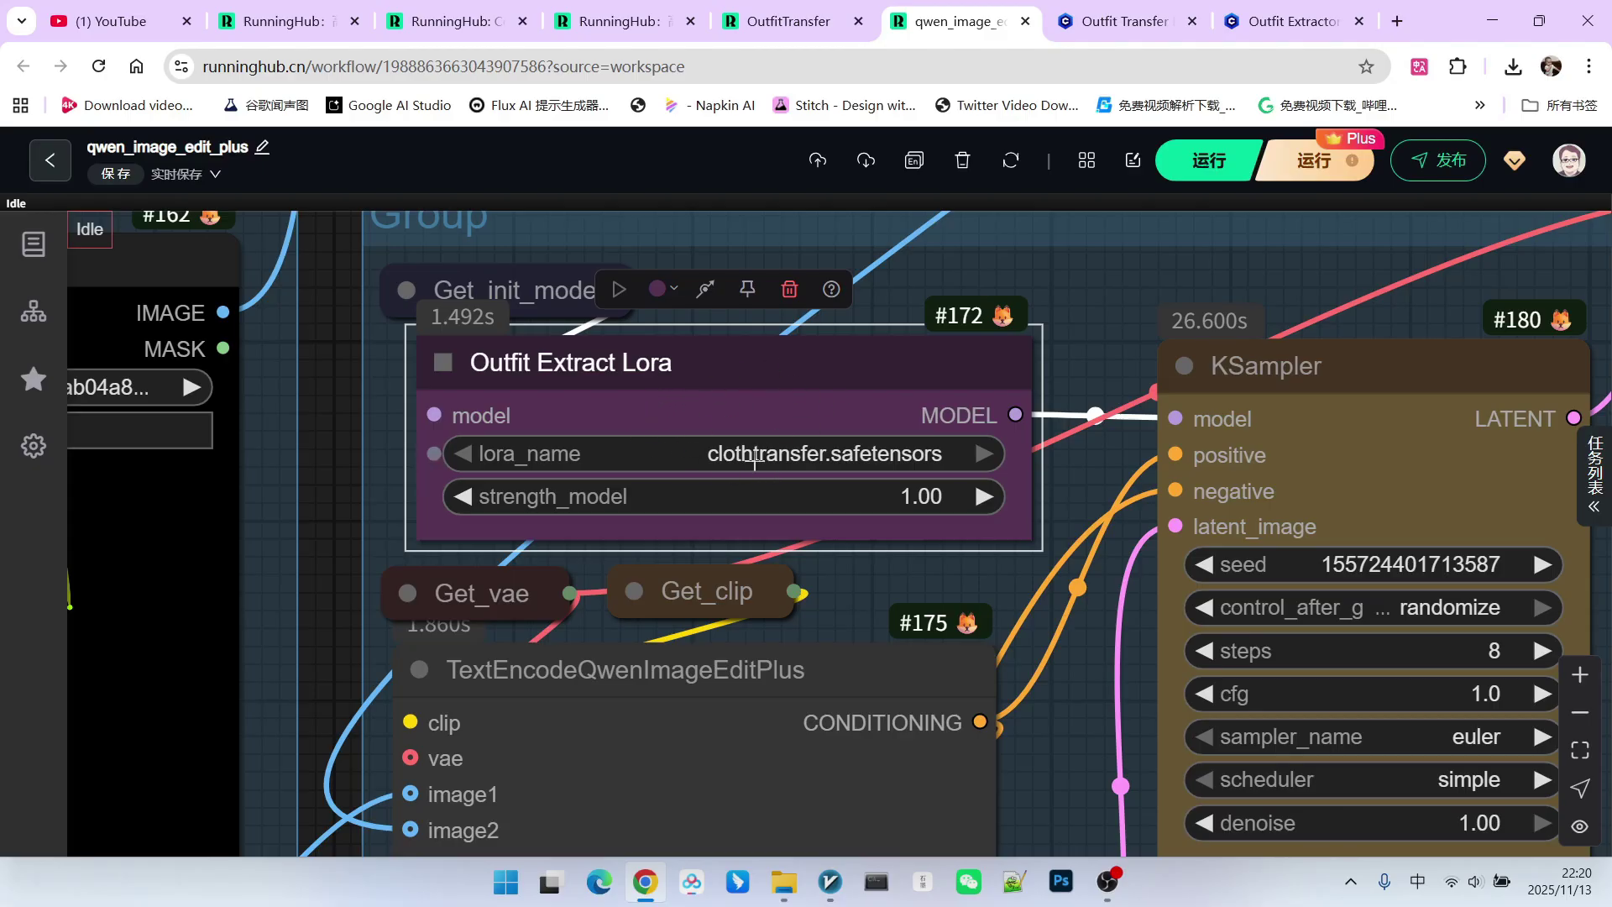
pyautogui.click(1121, 21)
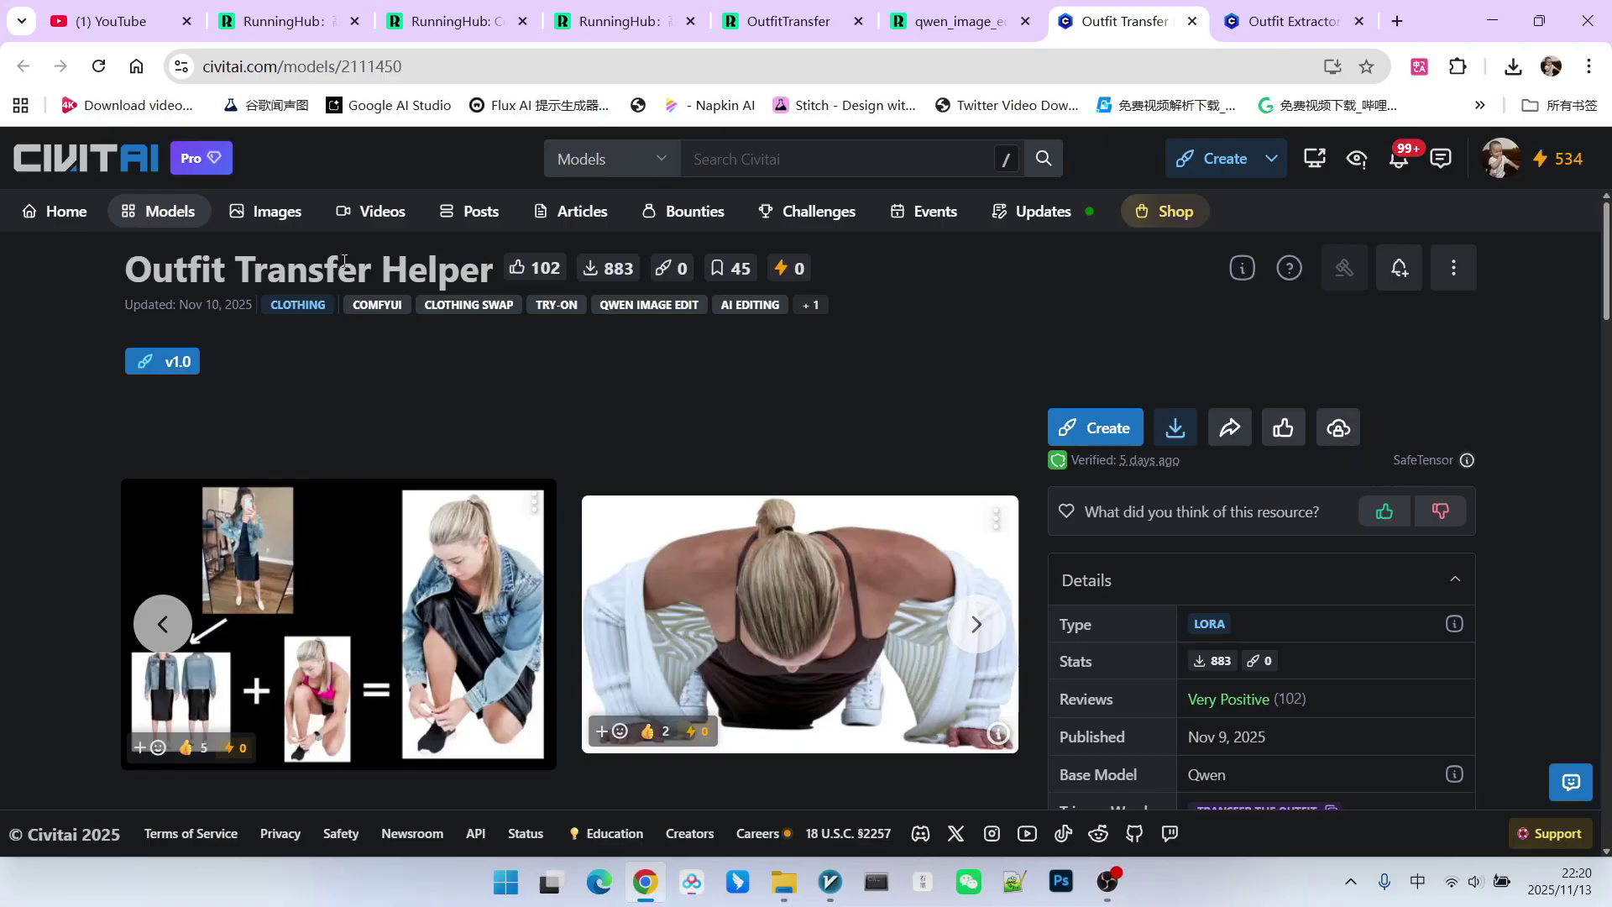
pyautogui.scroll(-2, 792, 289)
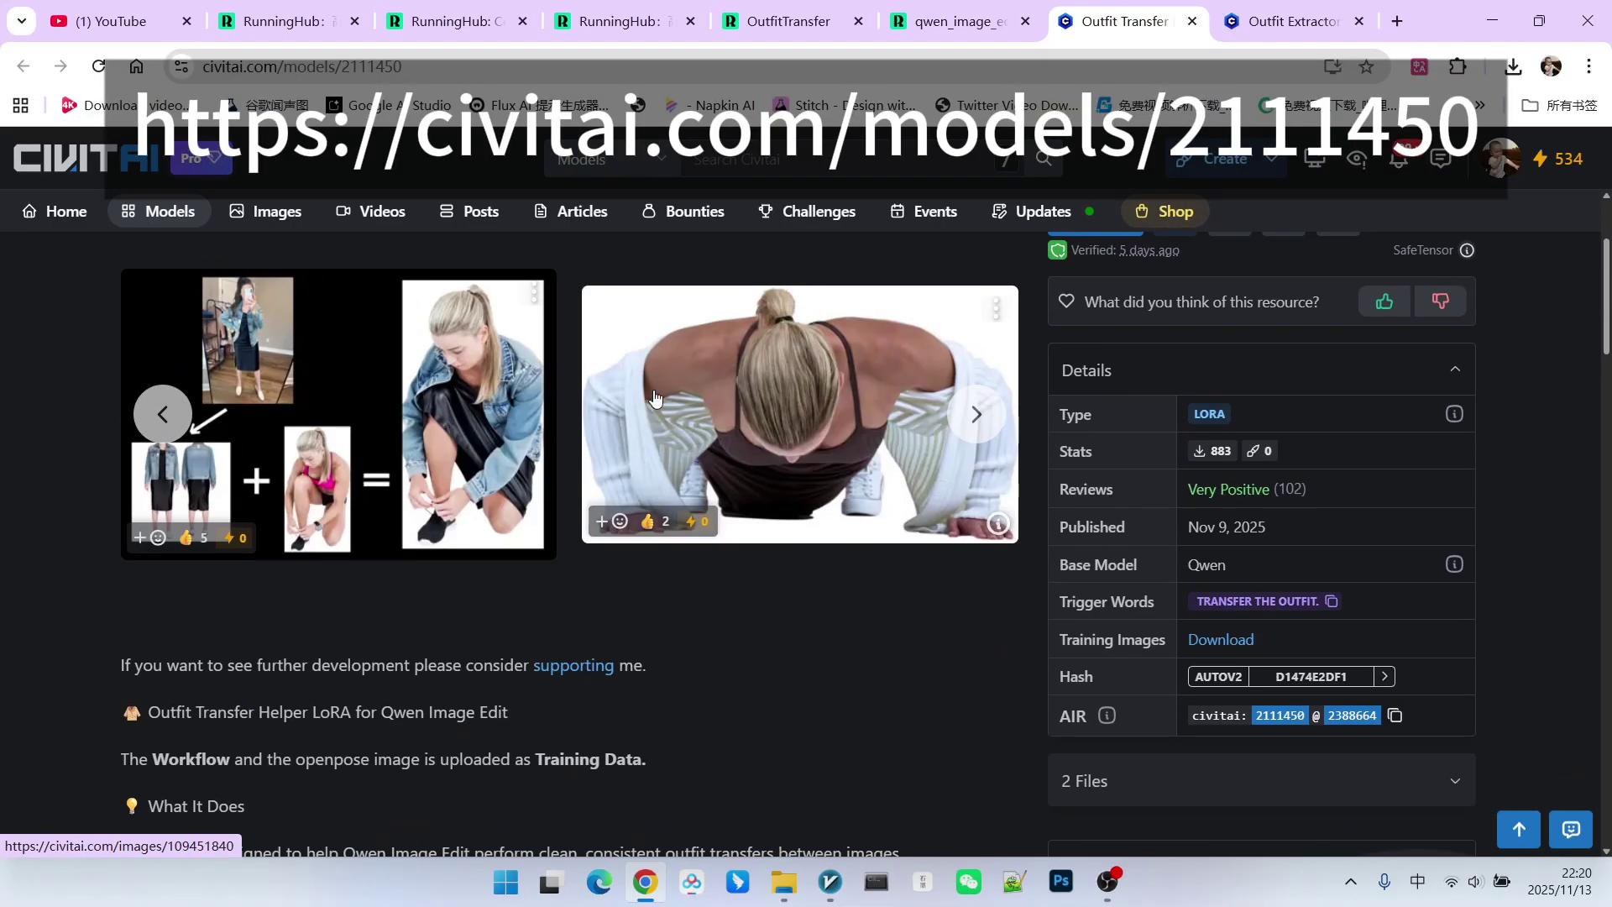
pyautogui.scroll(-5, 684, 414)
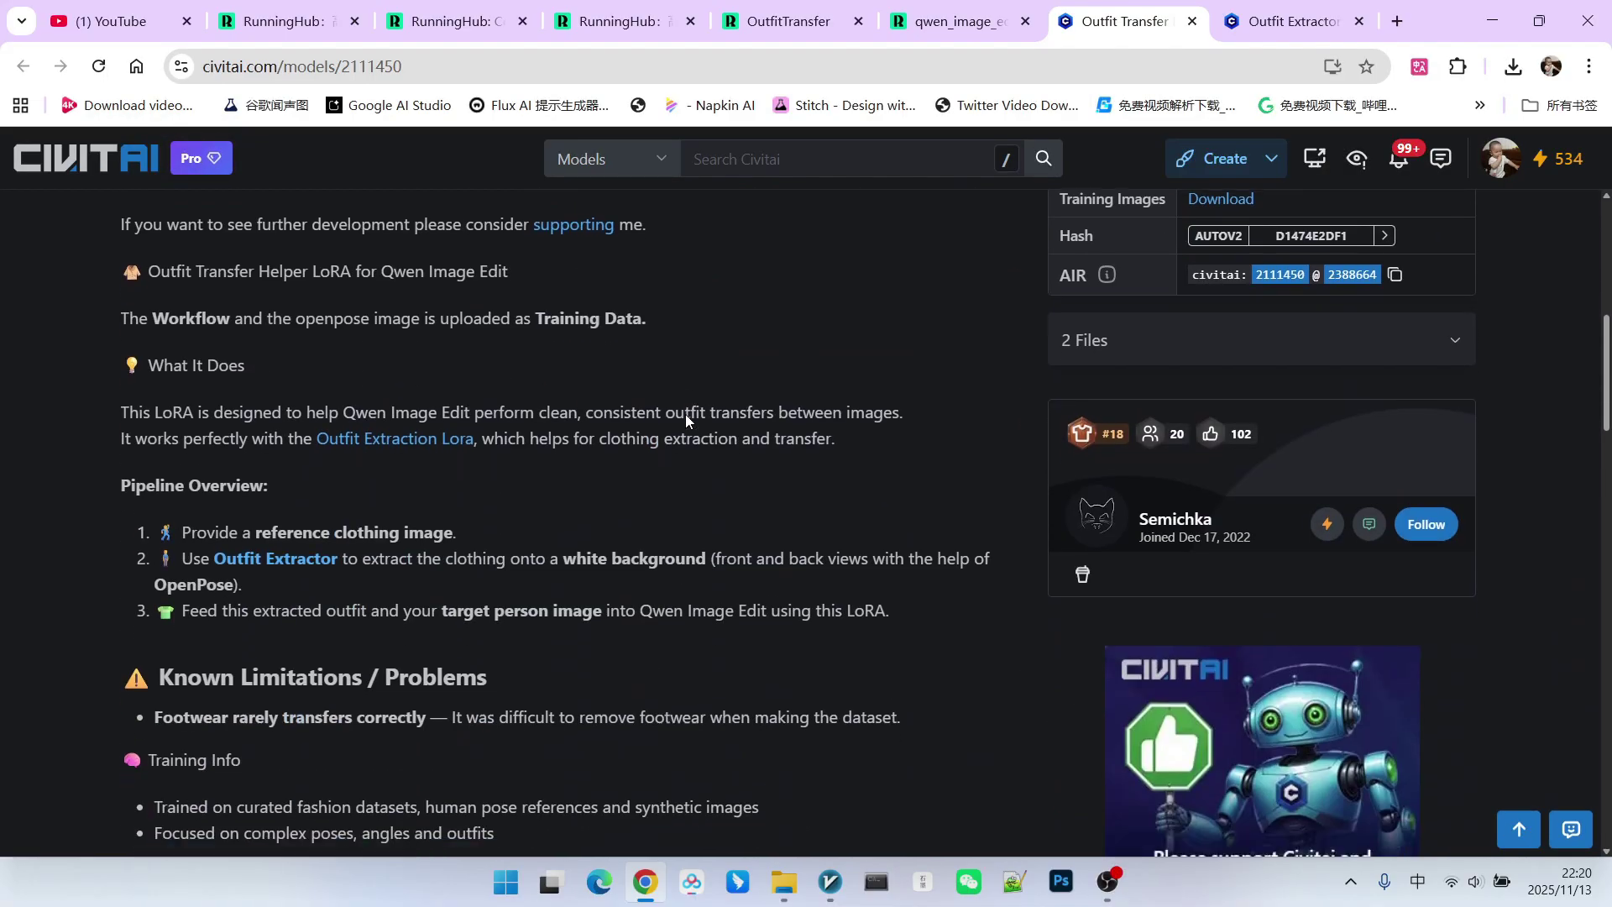
pyautogui.scroll(-20, 685, 415)
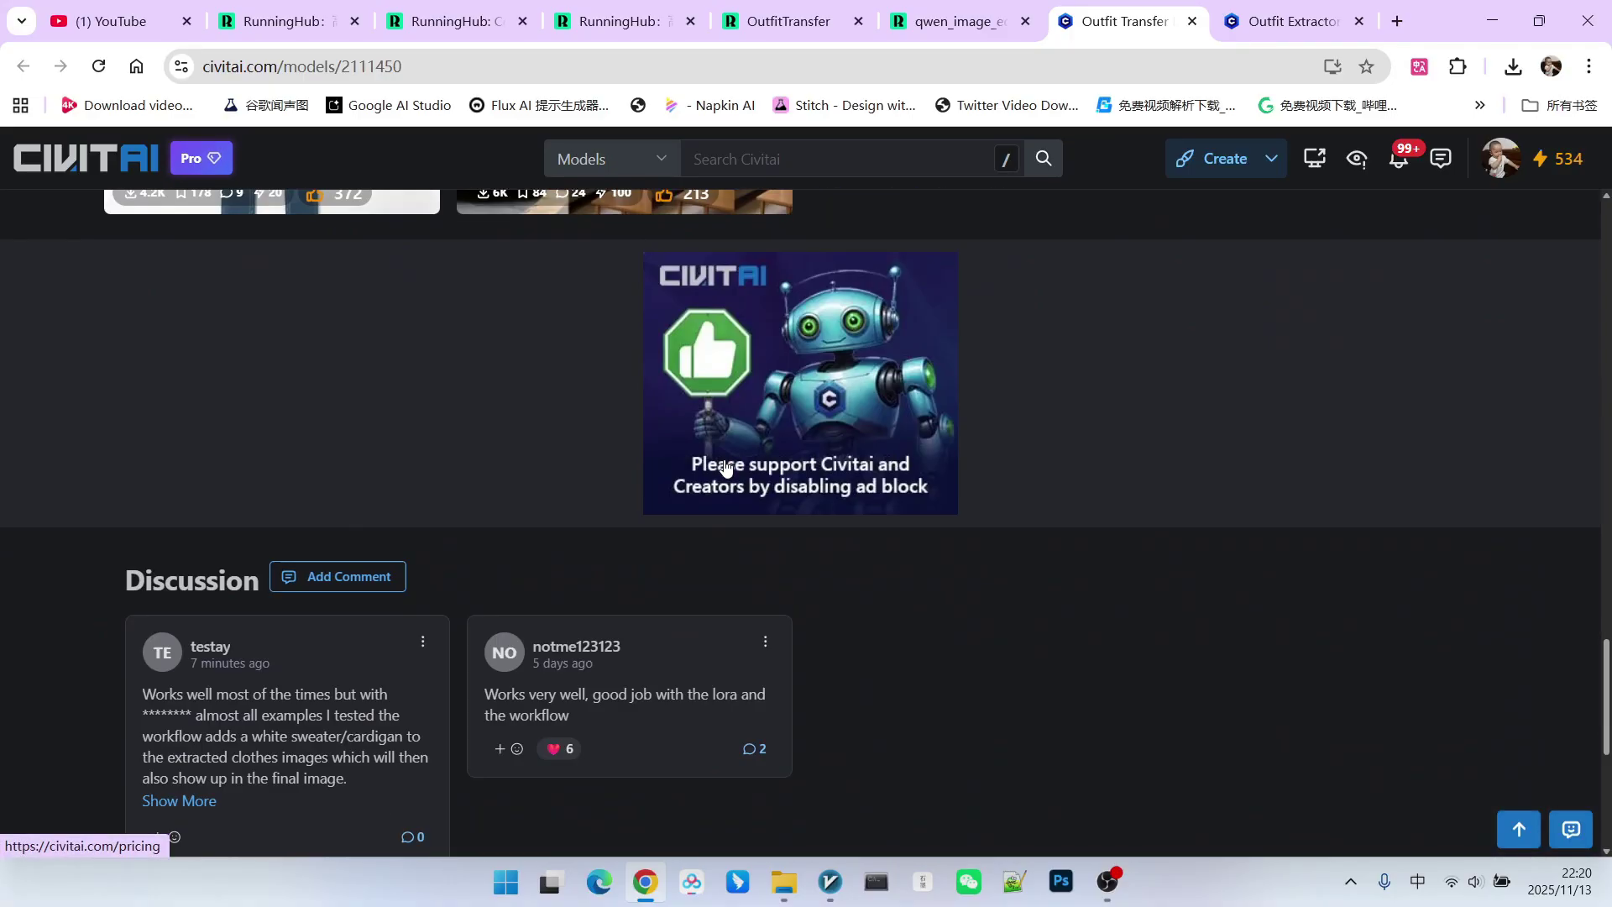
pyautogui.scroll(2, 727, 467)
pyautogui.scroll(-8, 727, 466)
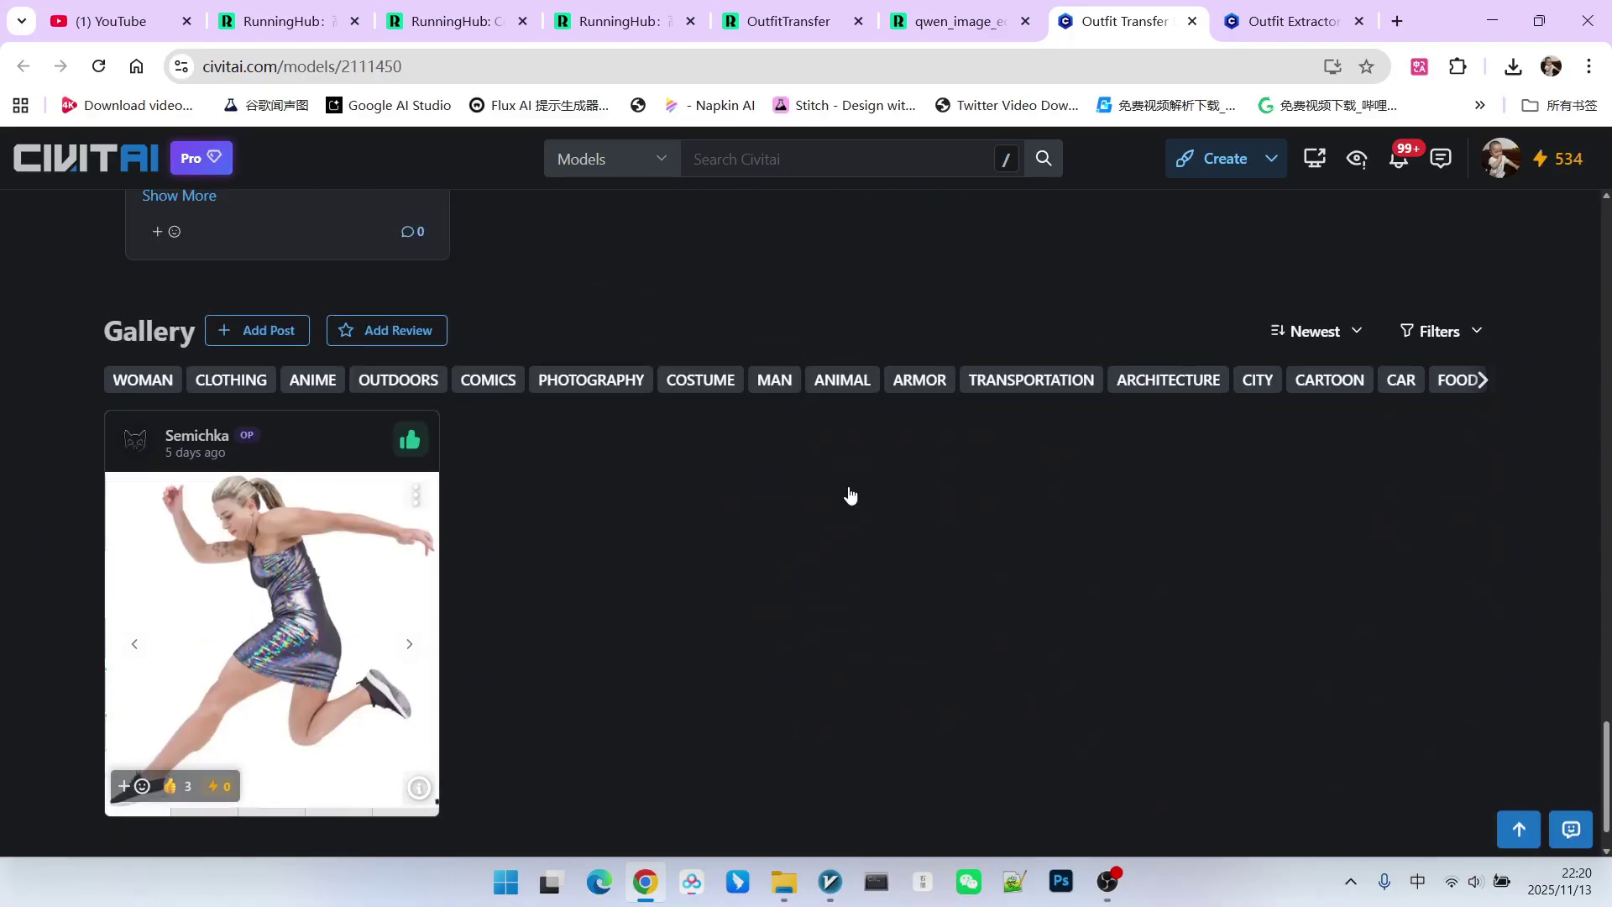
pyautogui.scroll(20, 849, 495)
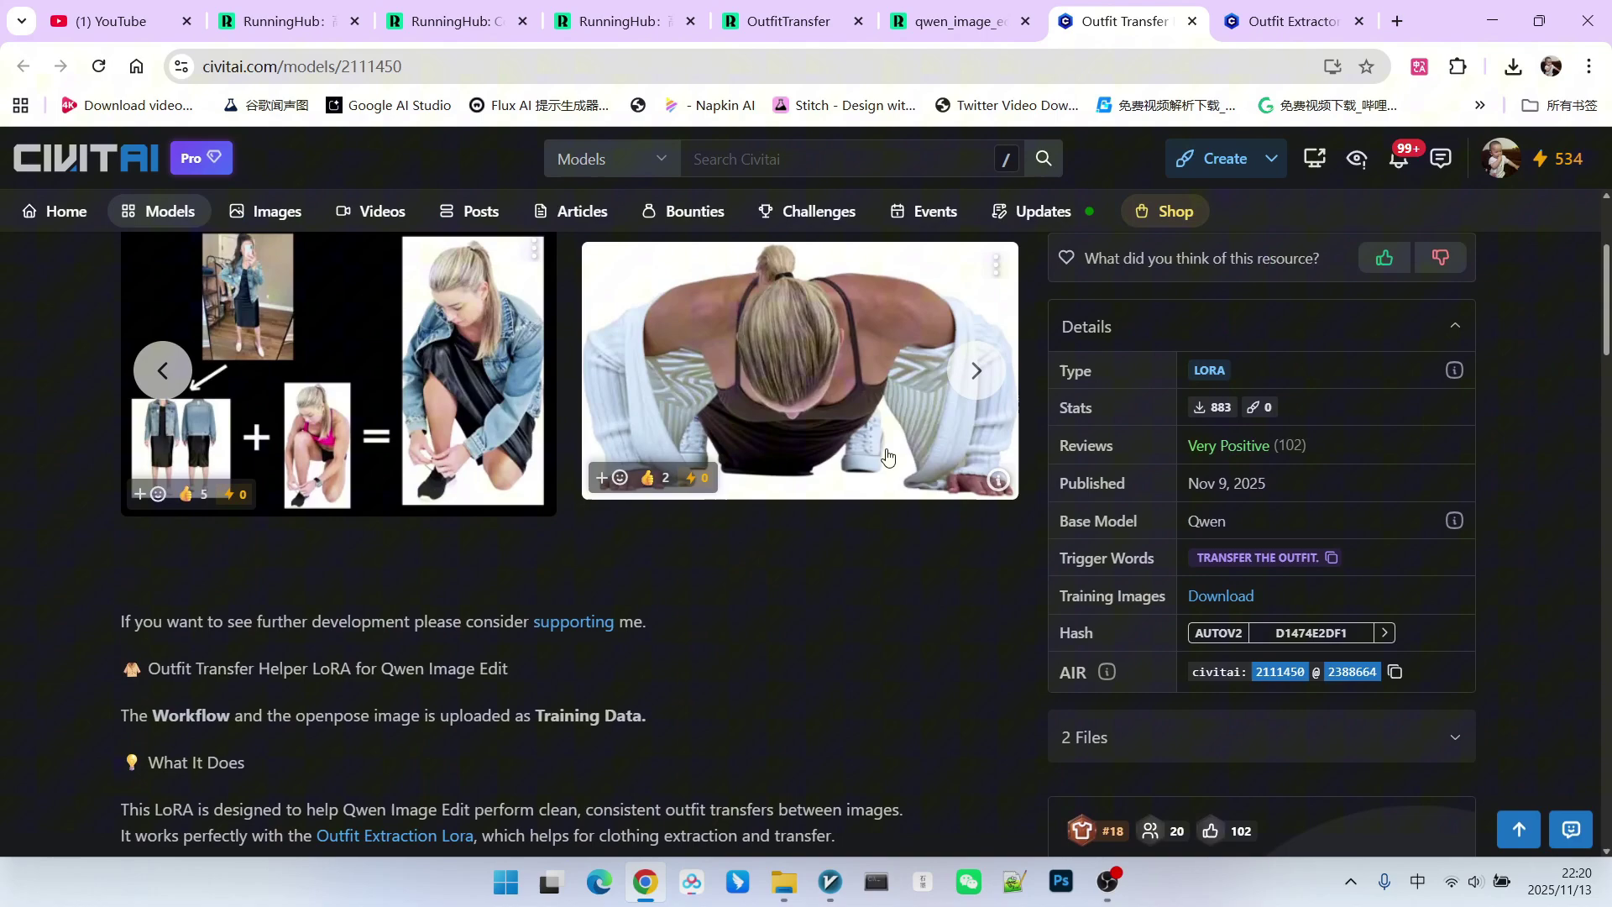
pyautogui.scroll(3, 885, 456)
pyautogui.click(1195, 443)
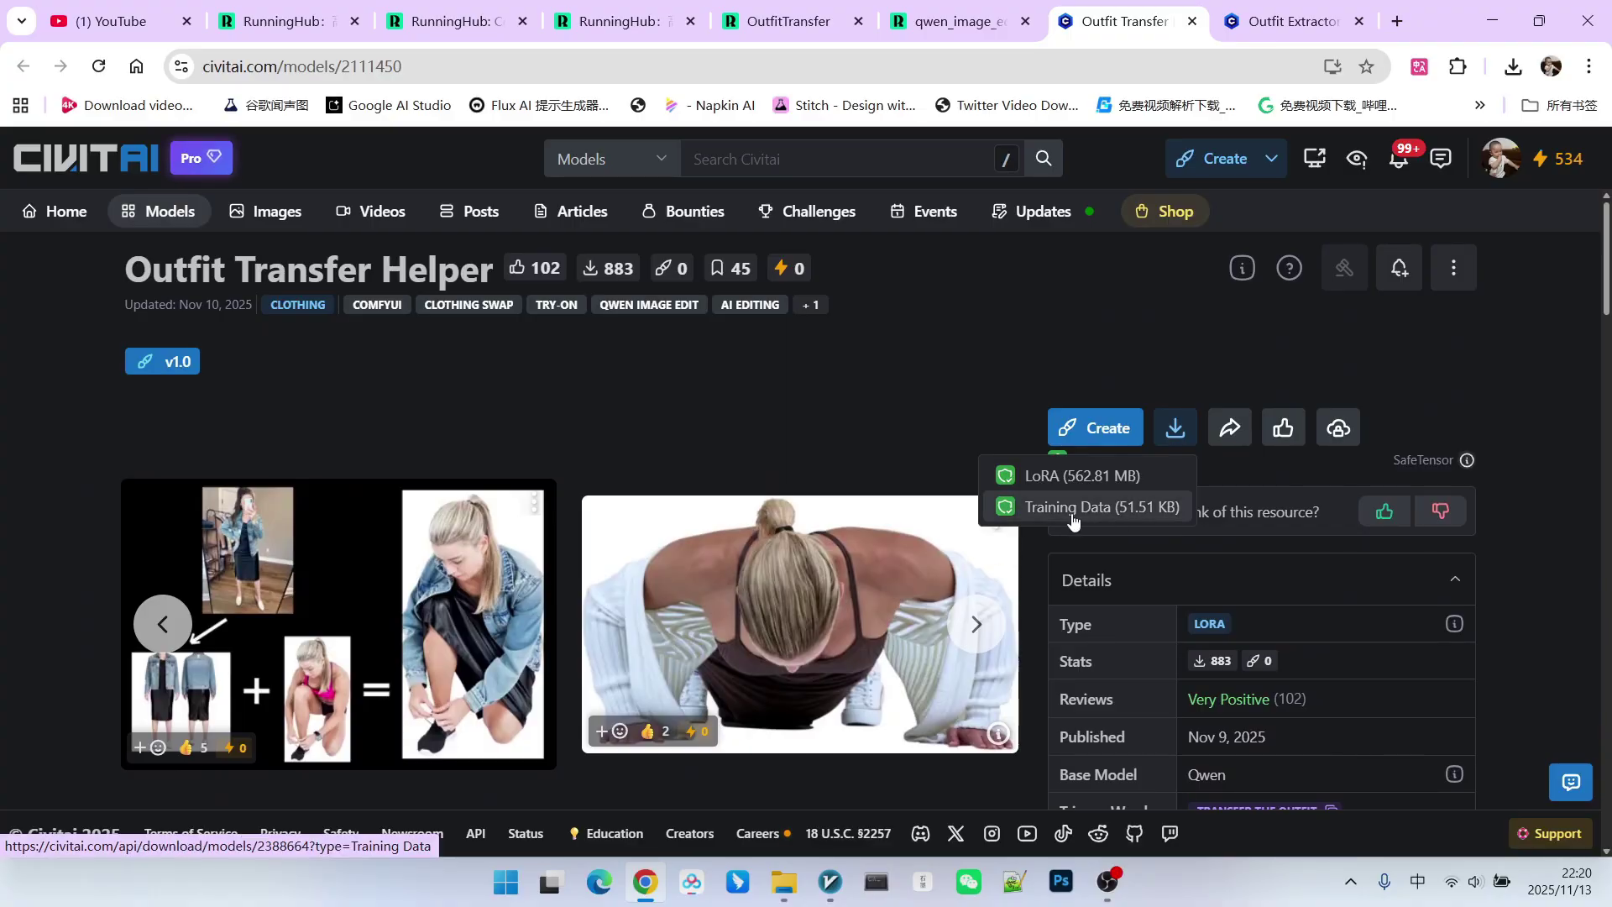
pyautogui.scroll(-10, 498, 463)
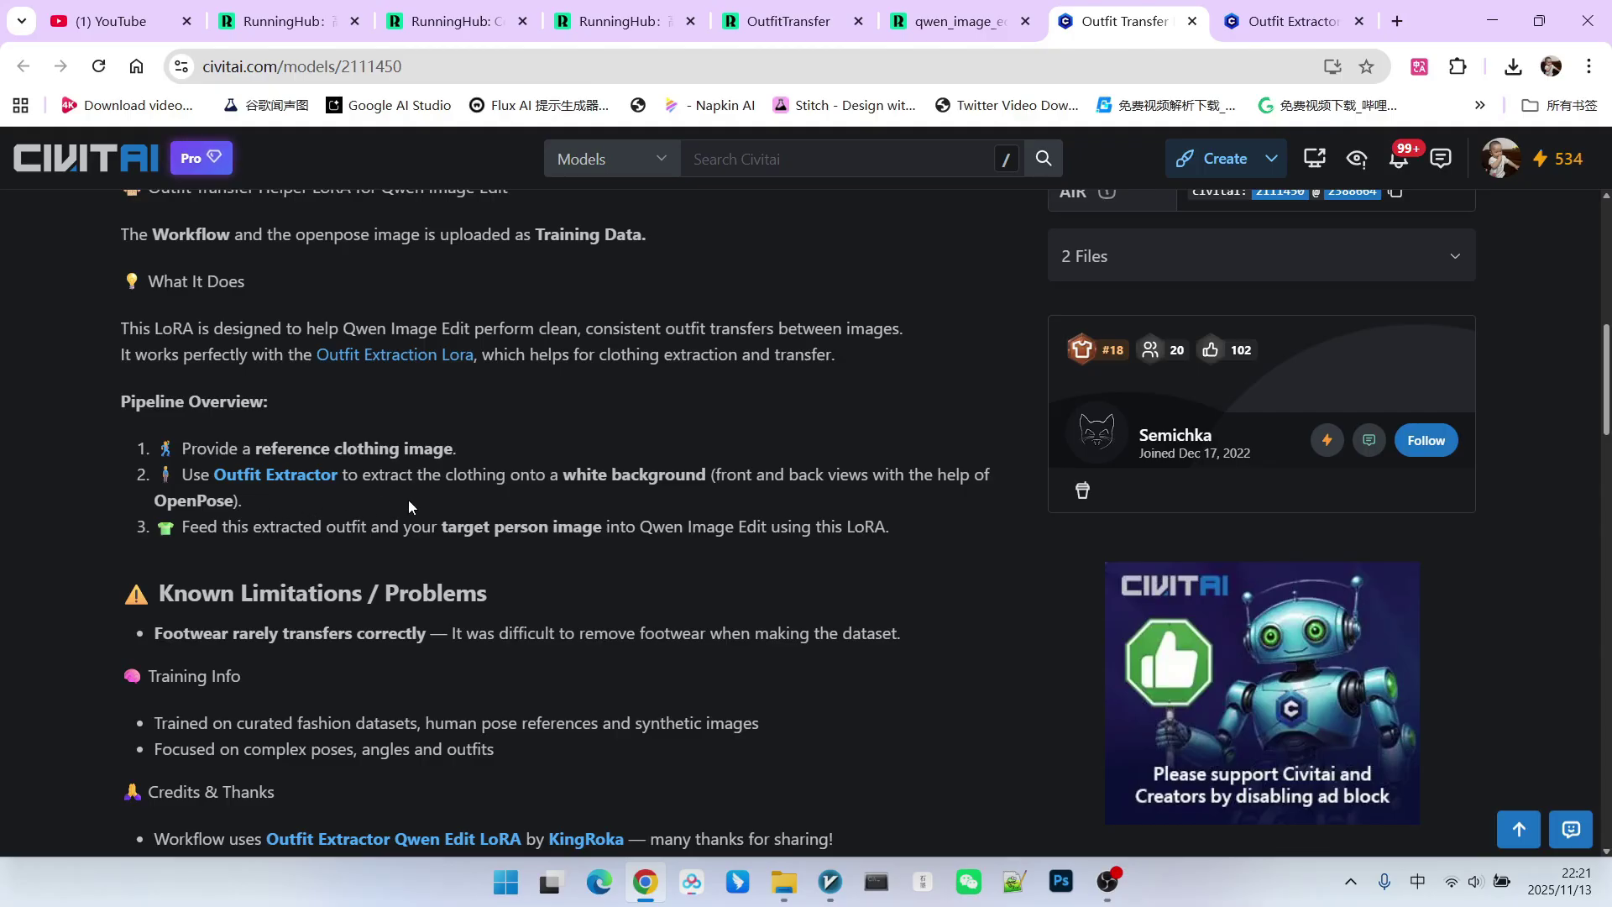
pyautogui.scroll(5, 567, 497)
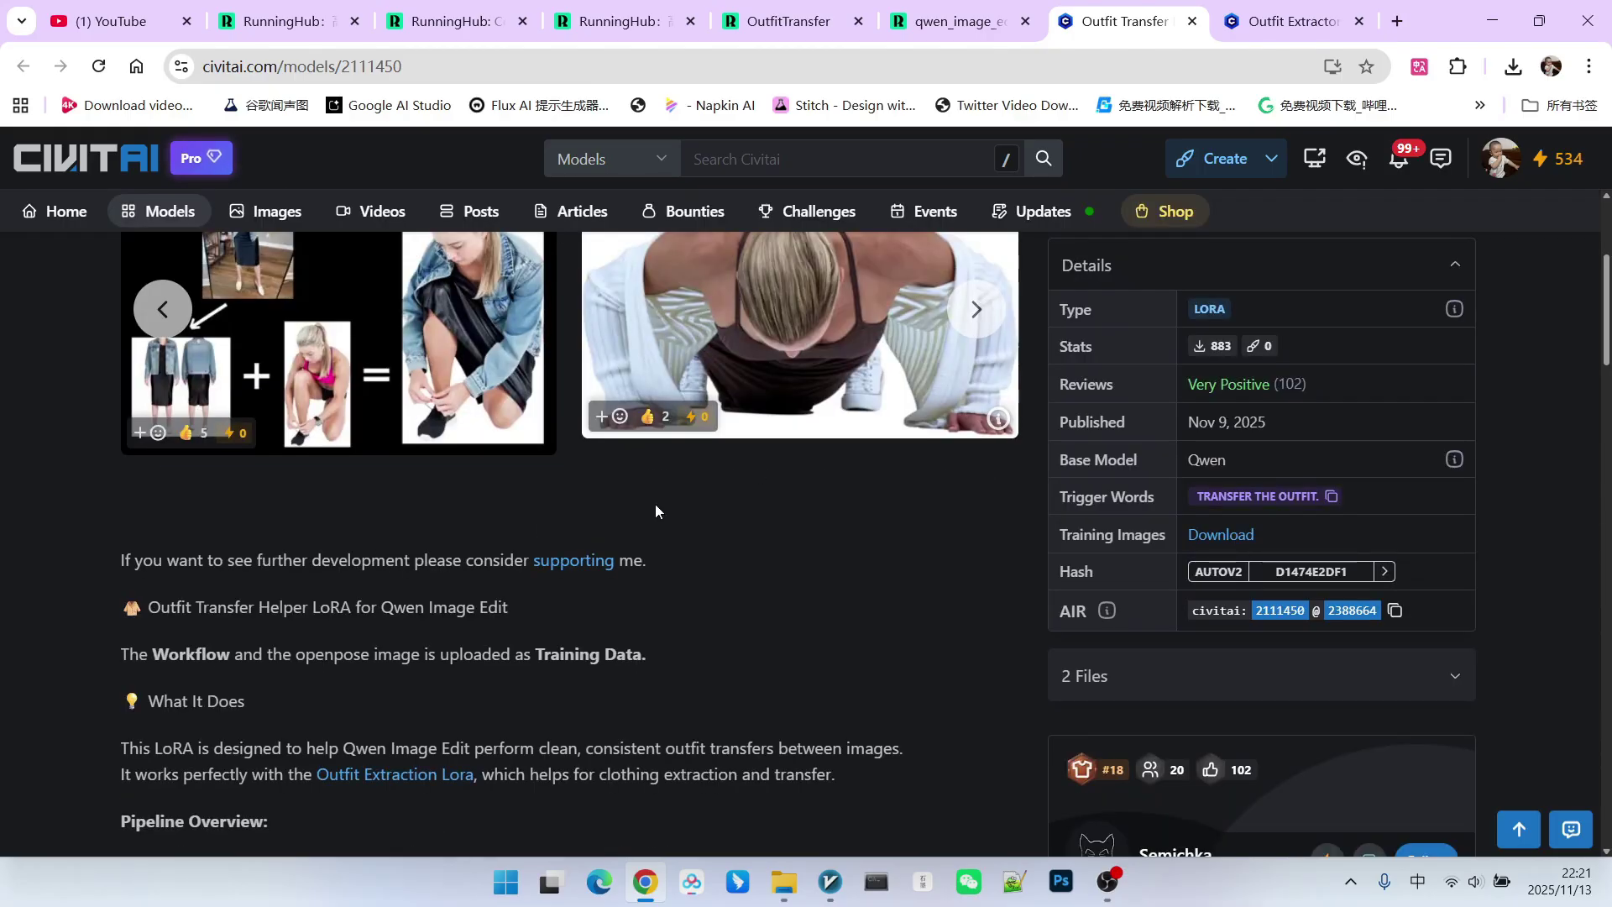
pyautogui.scroll(3, 655, 509)
# Switch to the qwen_image_edit_plus workflow and position the TextEncodeQwenImageEditPlus transfer prompt node
pyautogui.scroll(-5, 654, 510)
pyautogui.click(933, 24)
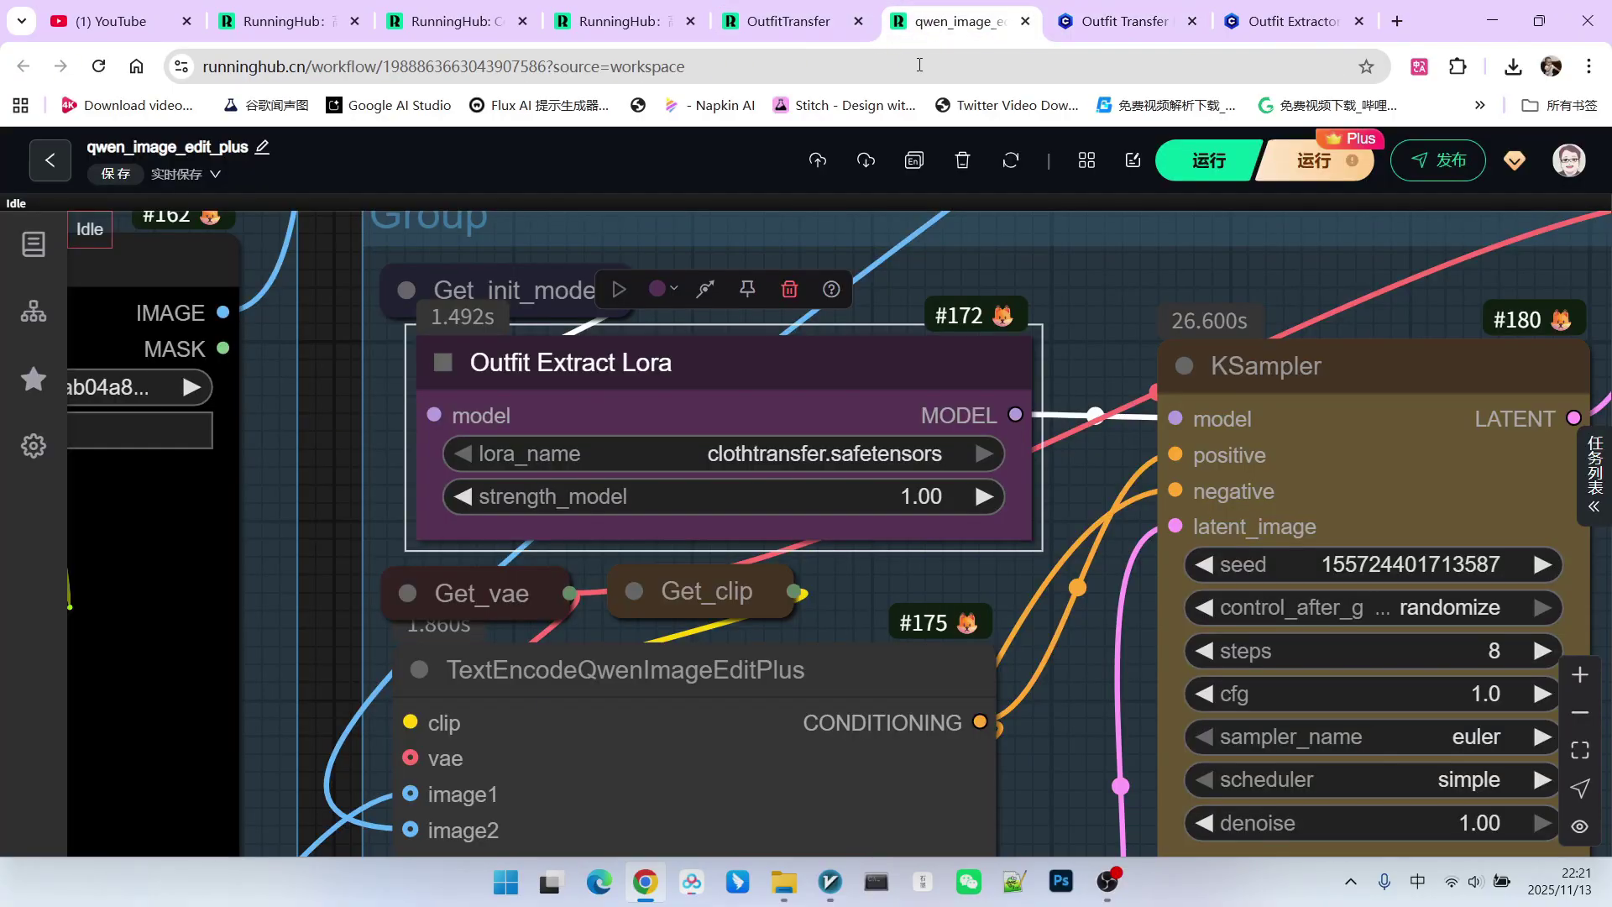
pyautogui.scroll(-3, 487, 381)
pyautogui.scroll(2, 666, 450)
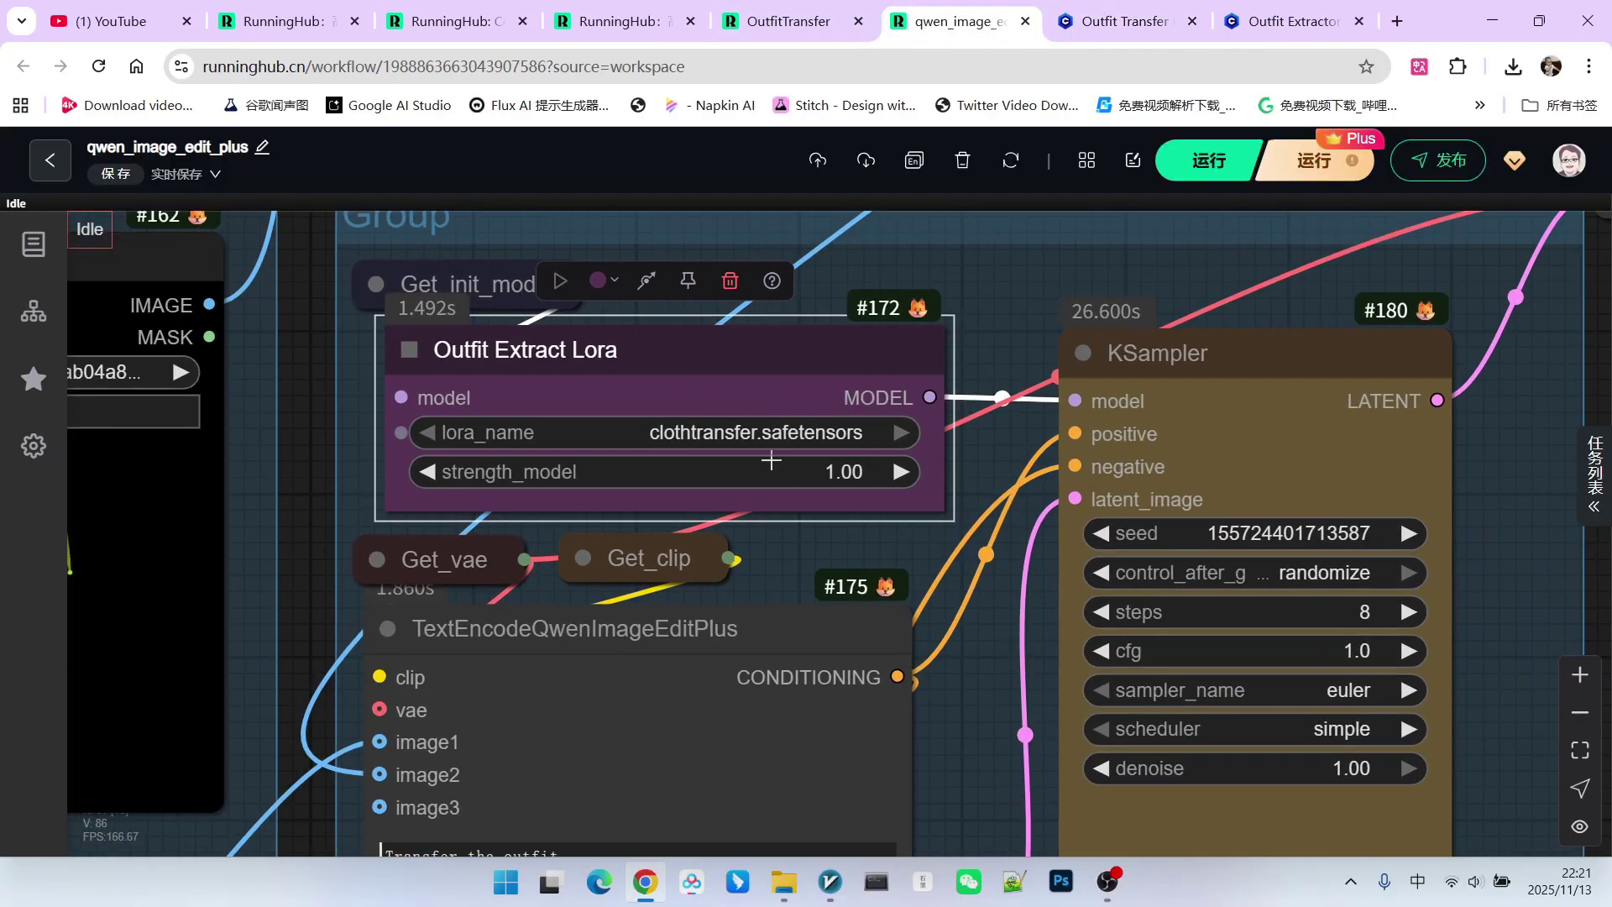
pyautogui.scroll(-1, 877, 552)
pyautogui.moveTo(877, 552); pyautogui.dragTo(856, 250)
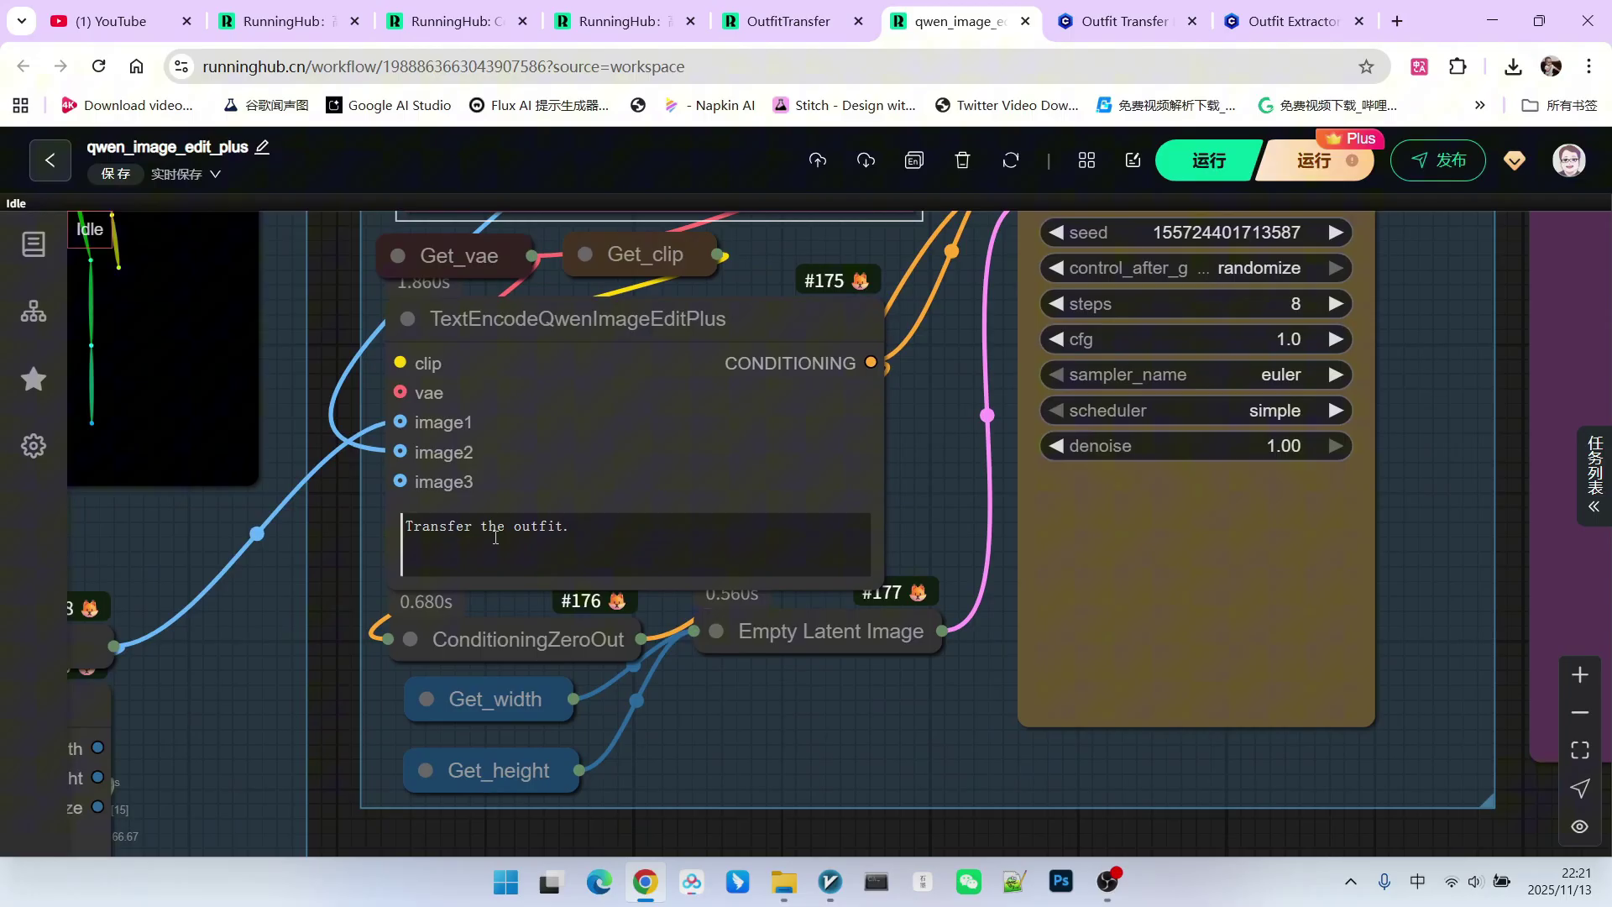
pyautogui.scroll(7, 384, 531)
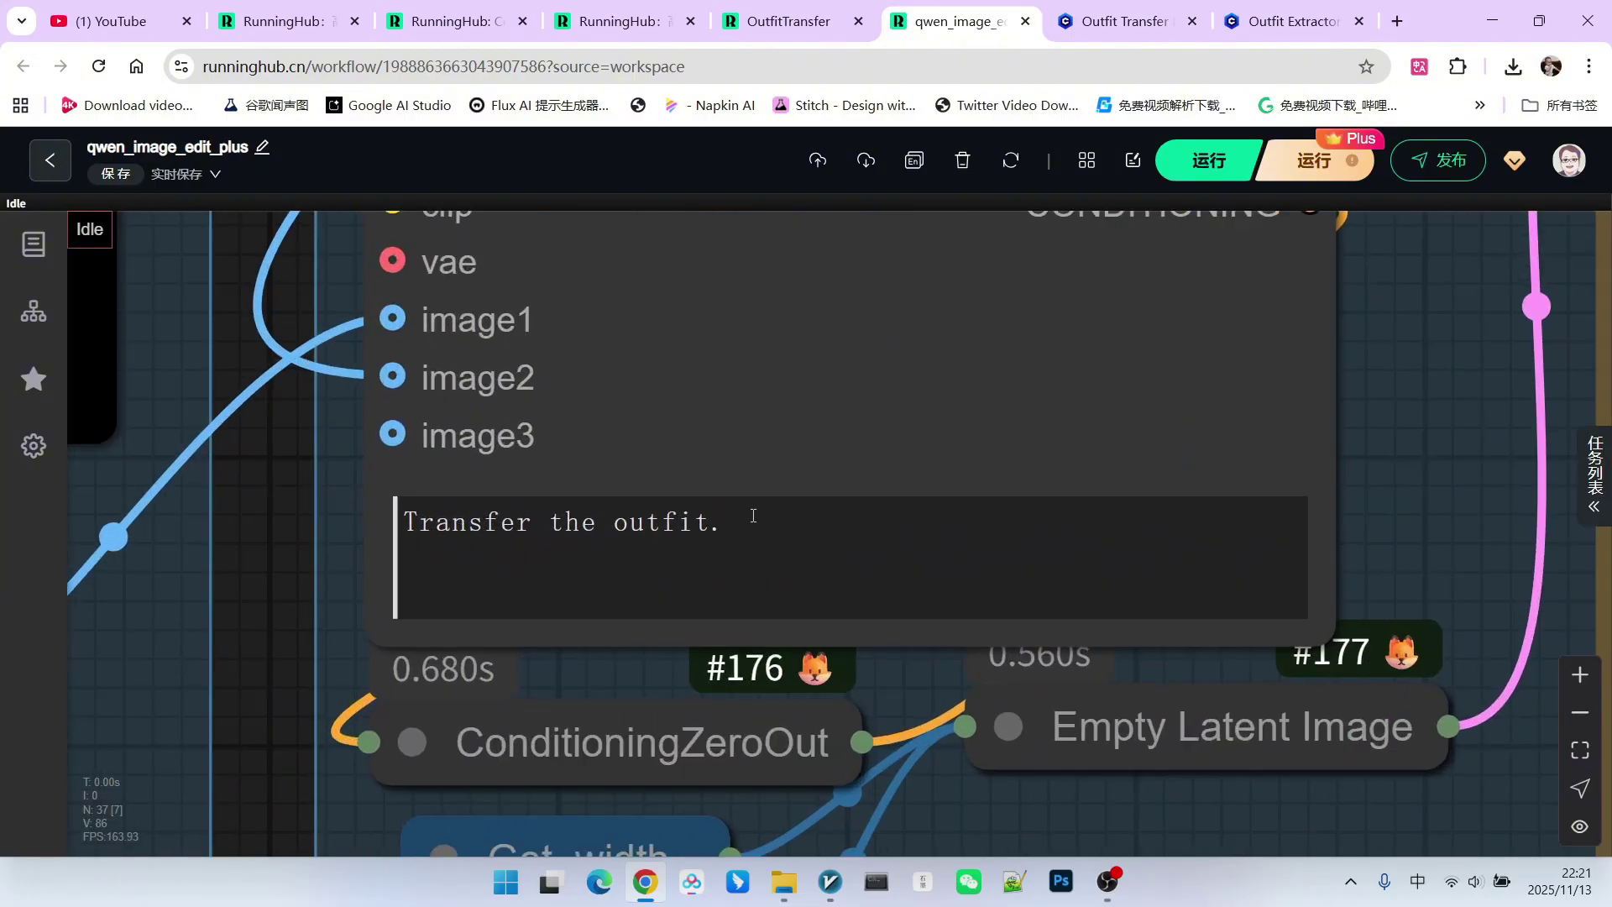
pyautogui.scroll(-6, 580, 472)
pyautogui.moveTo(671, 398)
pyautogui.mouseDown()
pyautogui.moveTo(742, 384)
pyautogui.moveTo(678, 394)
pyautogui.moveTo(692, 378)
pyautogui.mouseUp()
pyautogui.scroll(-3, 695, 439)
pyautogui.moveTo(797, 394); pyautogui.dragTo(798, 420)
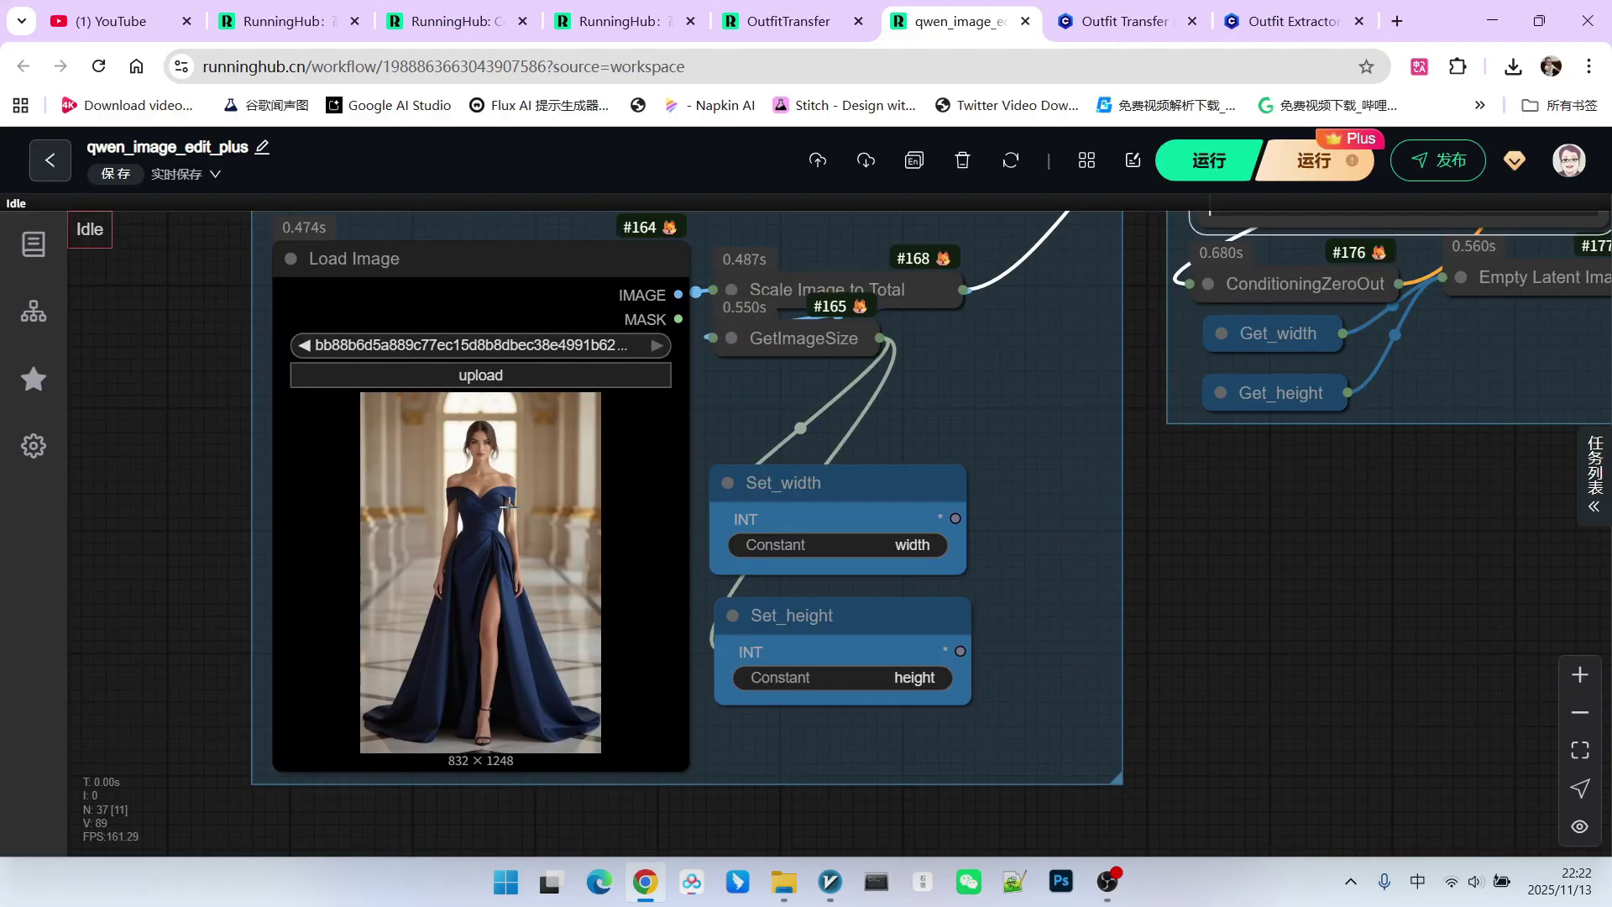
# Inspect Scale Image to Total Pixels, GetImageSize and Empty Latent Image to check the 832×1248 sizing
pyautogui.click(731, 288)
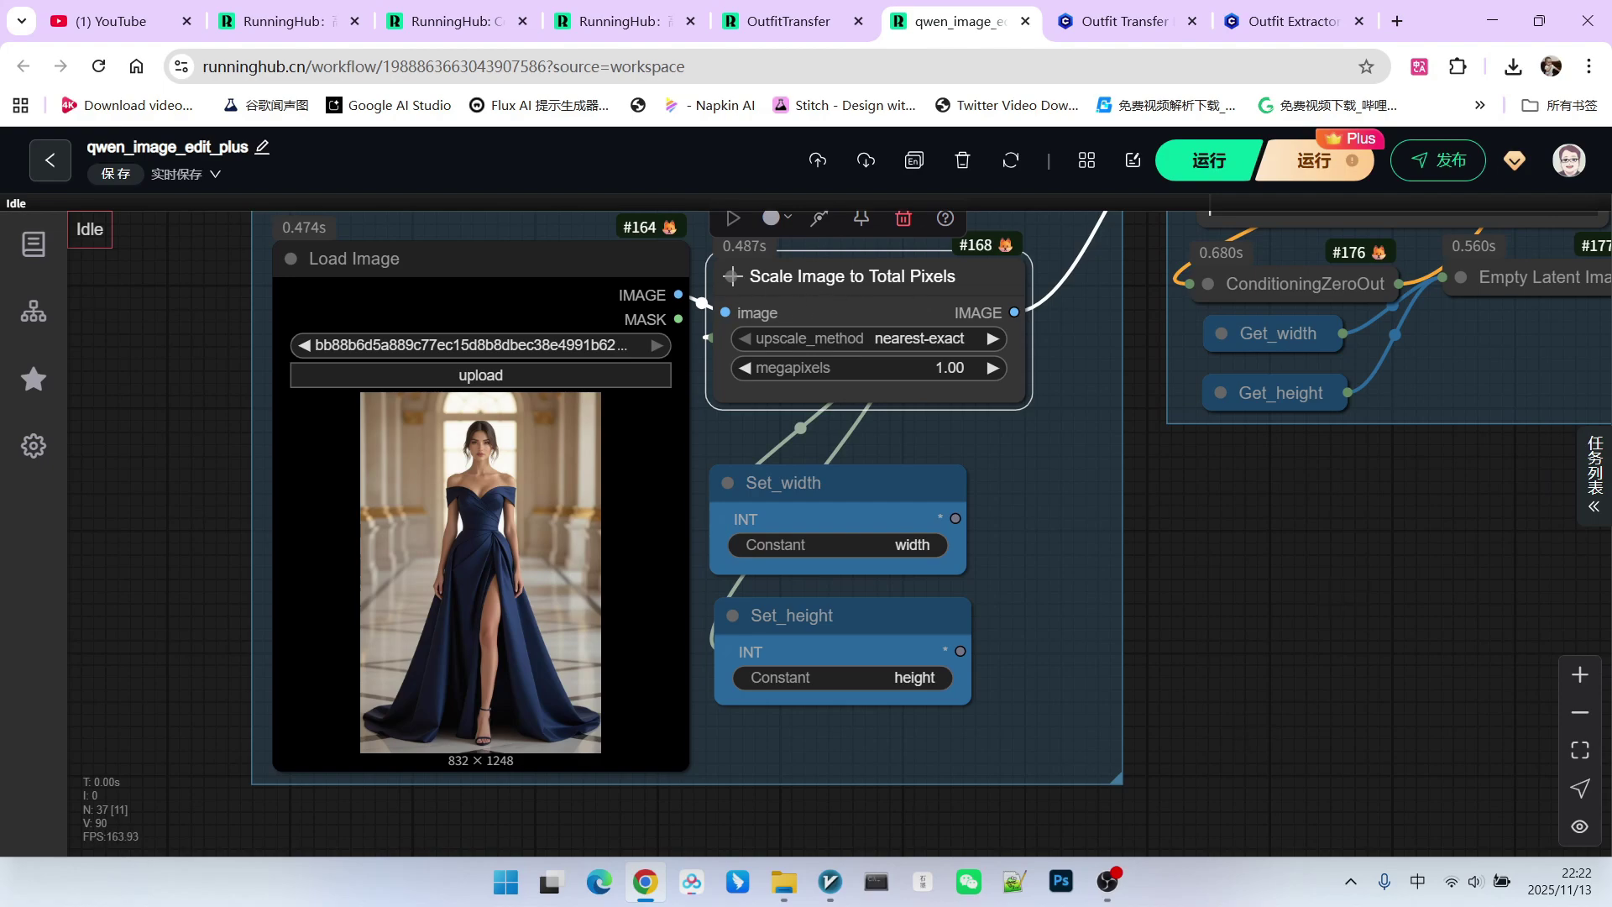
pyautogui.click(732, 277)
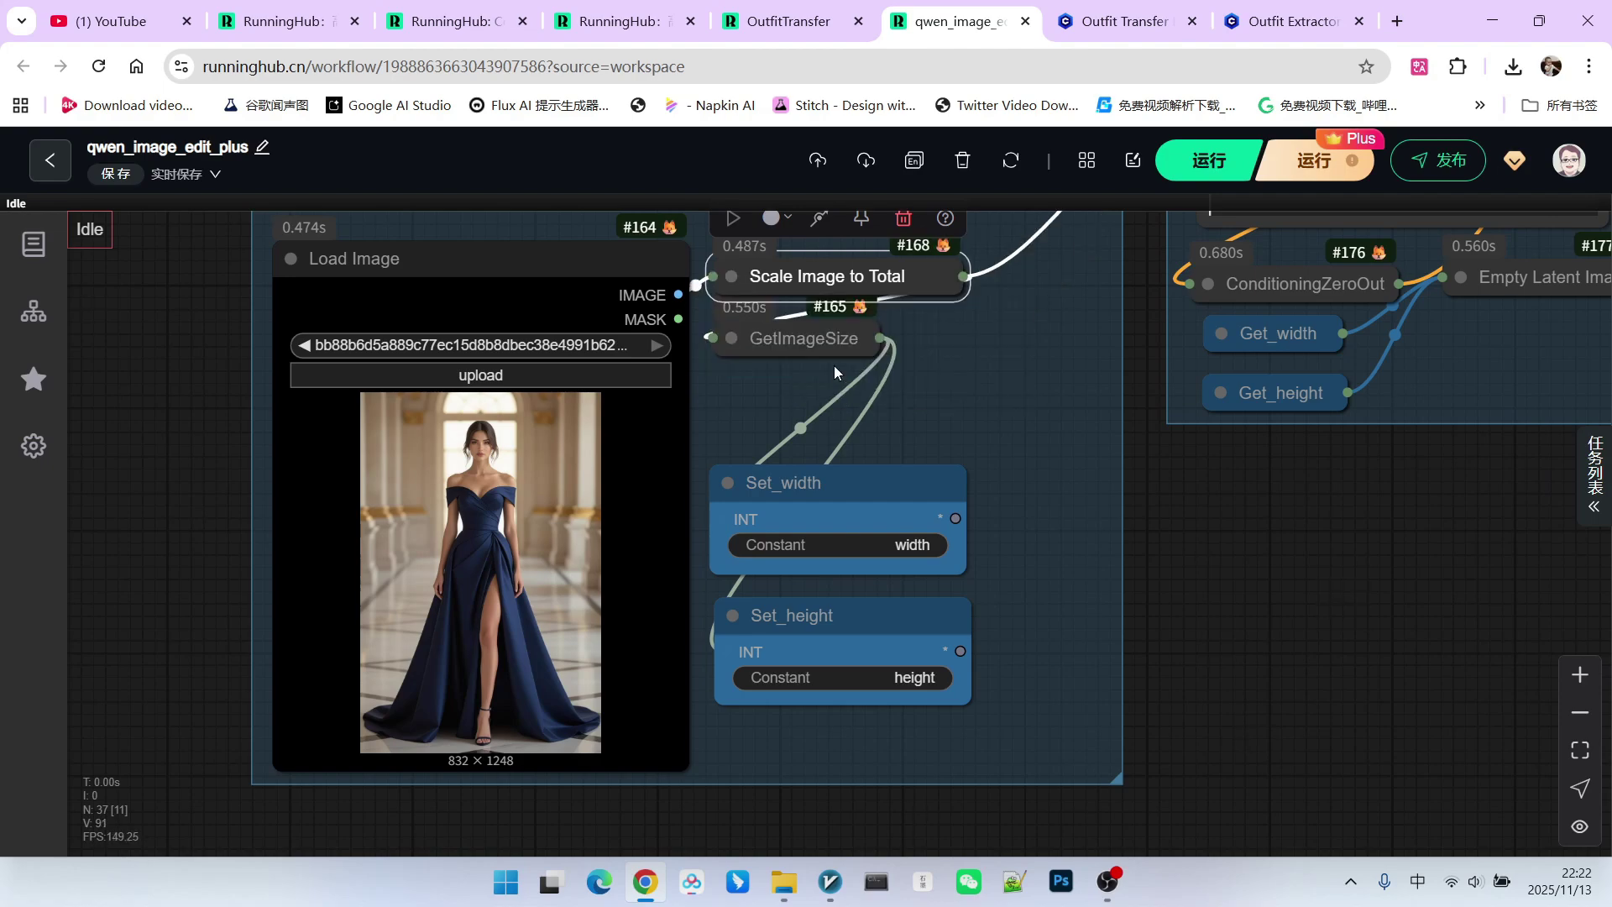
pyautogui.click(731, 338)
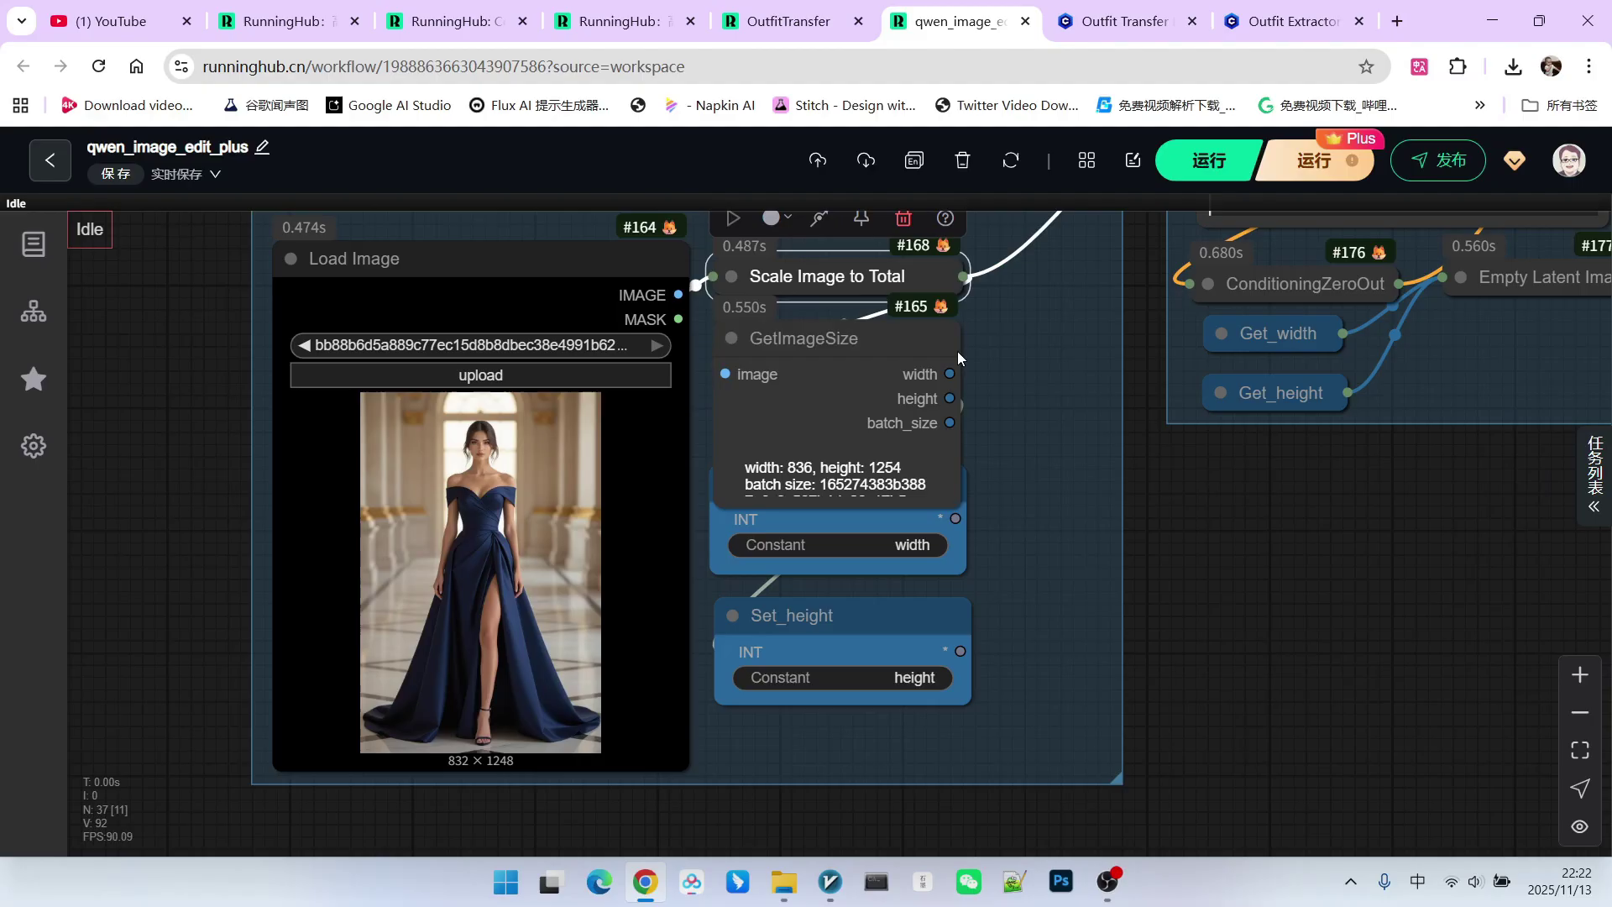
pyautogui.click(732, 338)
pyautogui.scroll(-3, 1006, 415)
pyautogui.moveTo(1030, 381); pyautogui.dragTo(546, 590)
pyautogui.scroll(4, 932, 560)
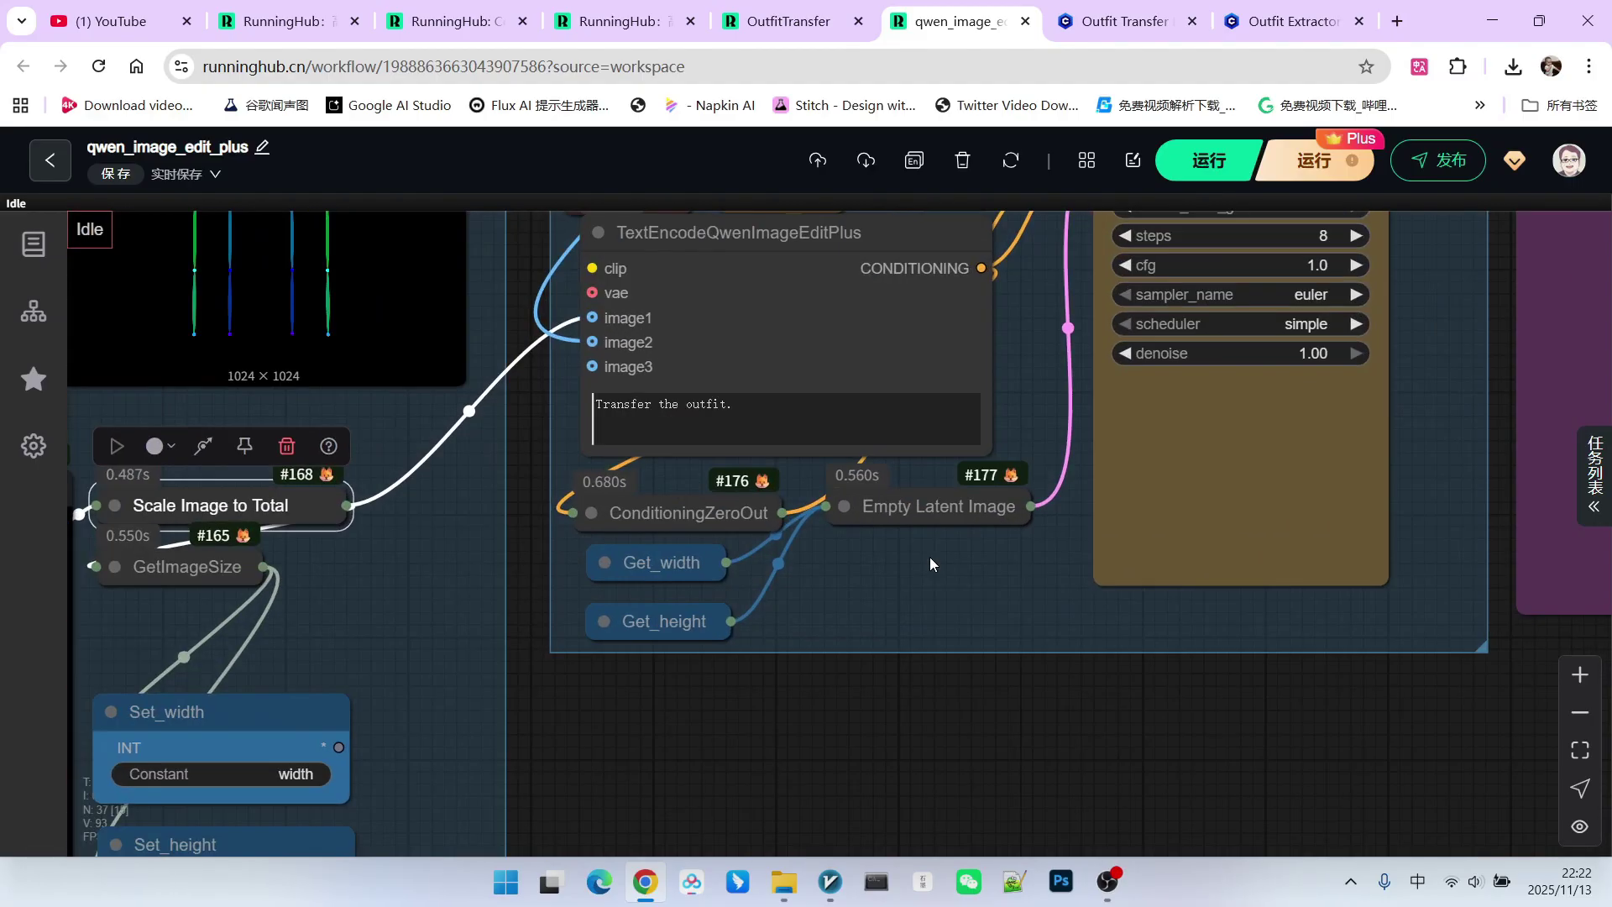
pyautogui.click(857, 502)
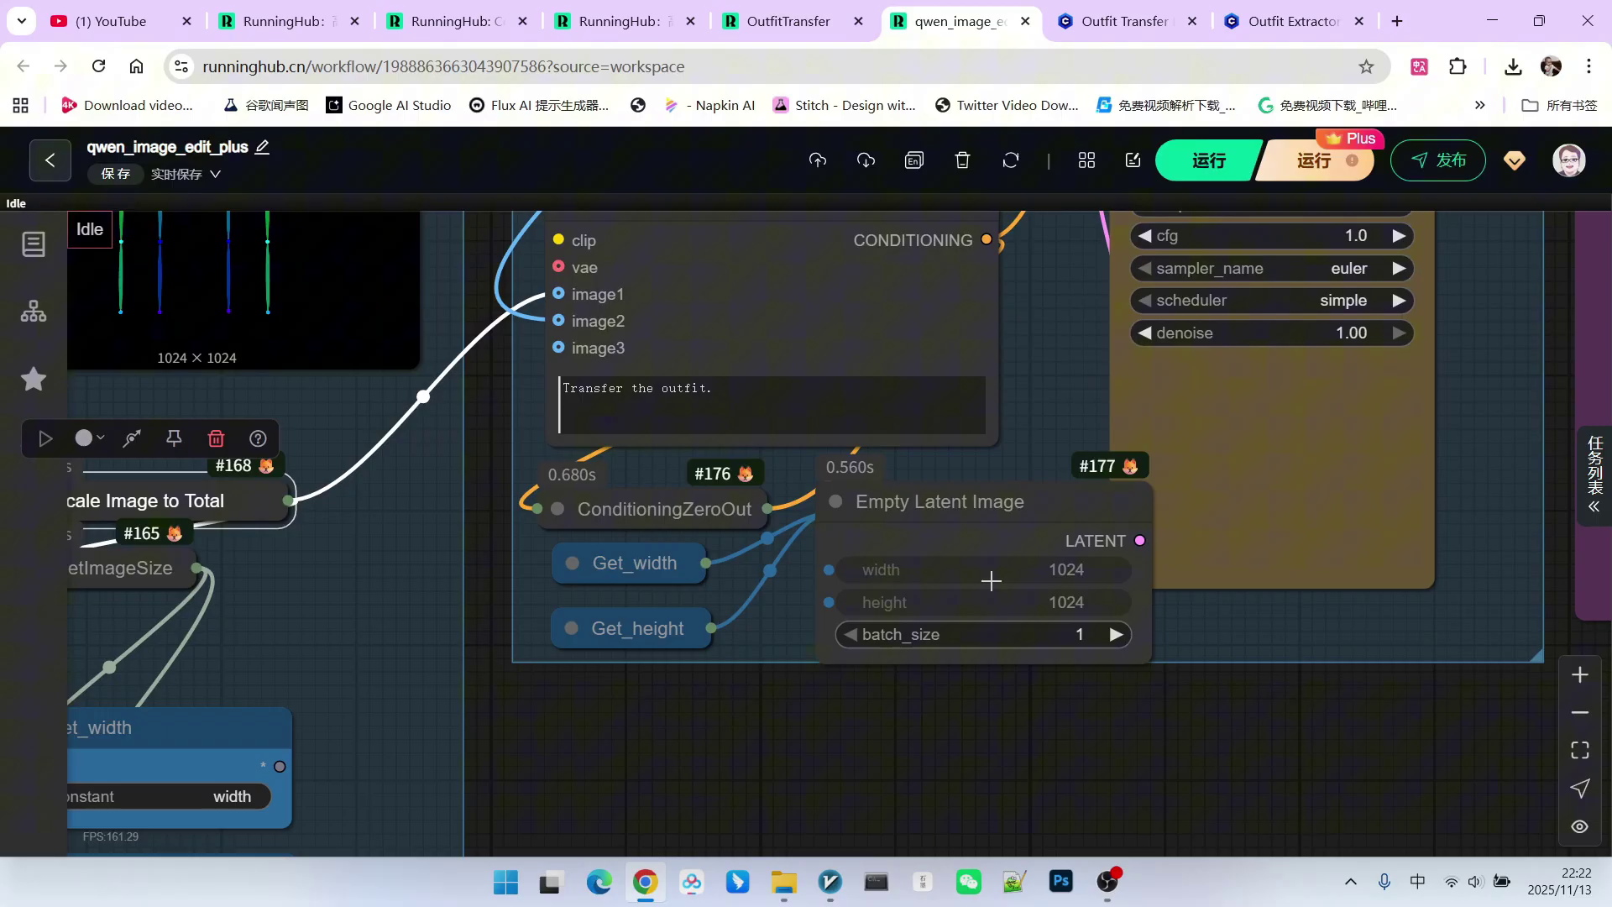
pyautogui.click(838, 505)
pyautogui.scroll(-3, 956, 527)
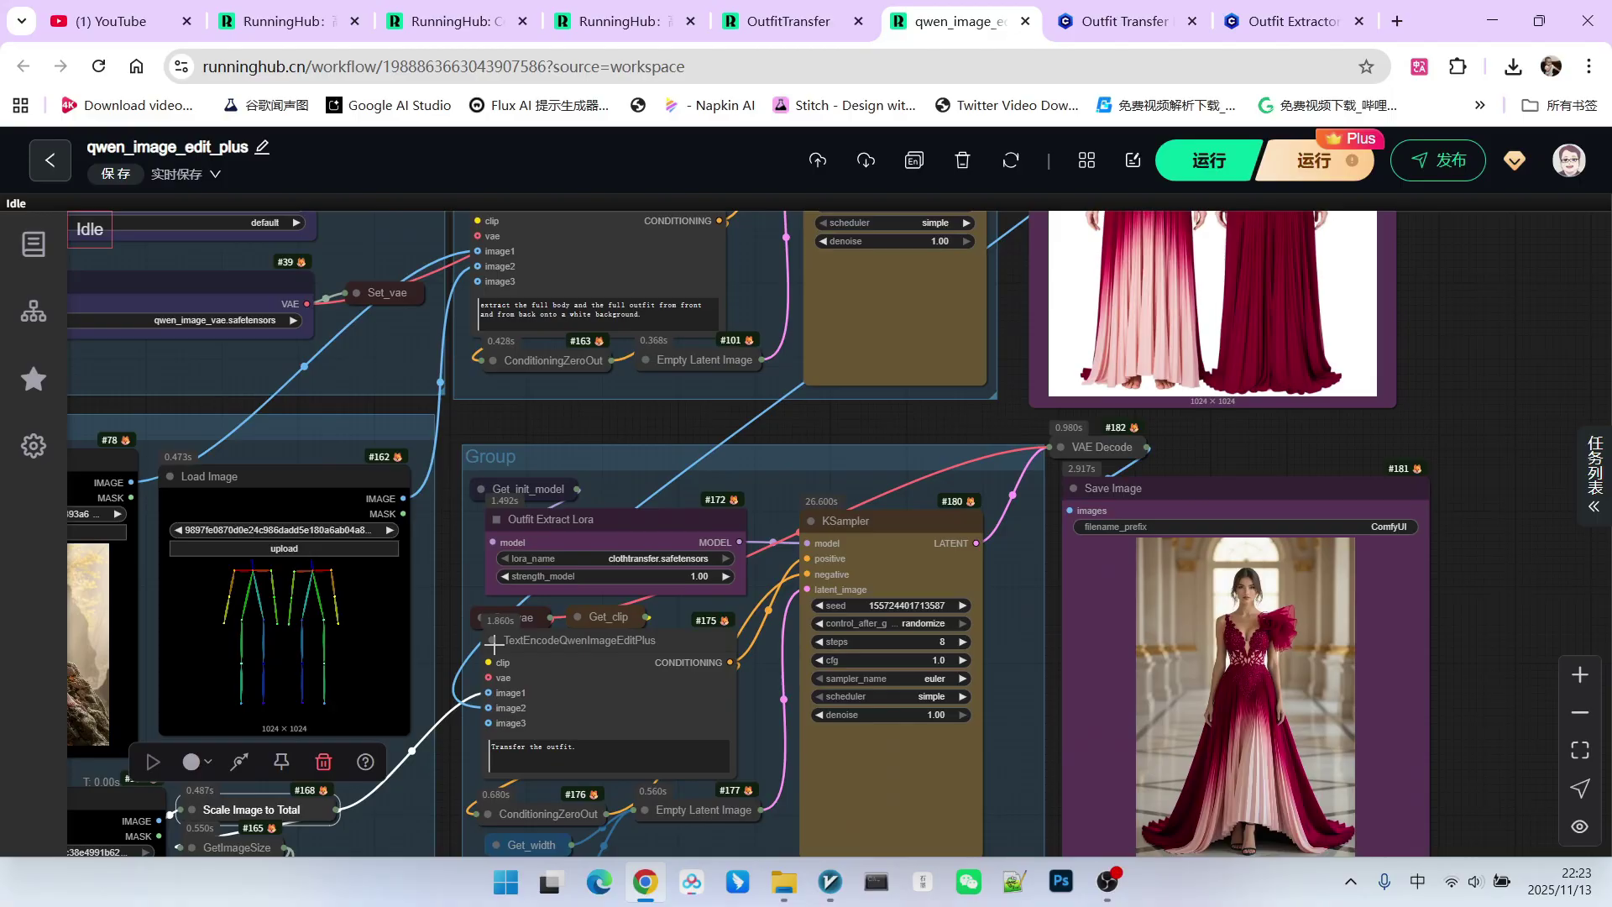
pyautogui.scroll(3, 995, 617)
pyautogui.scroll(-4, 1086, 430)
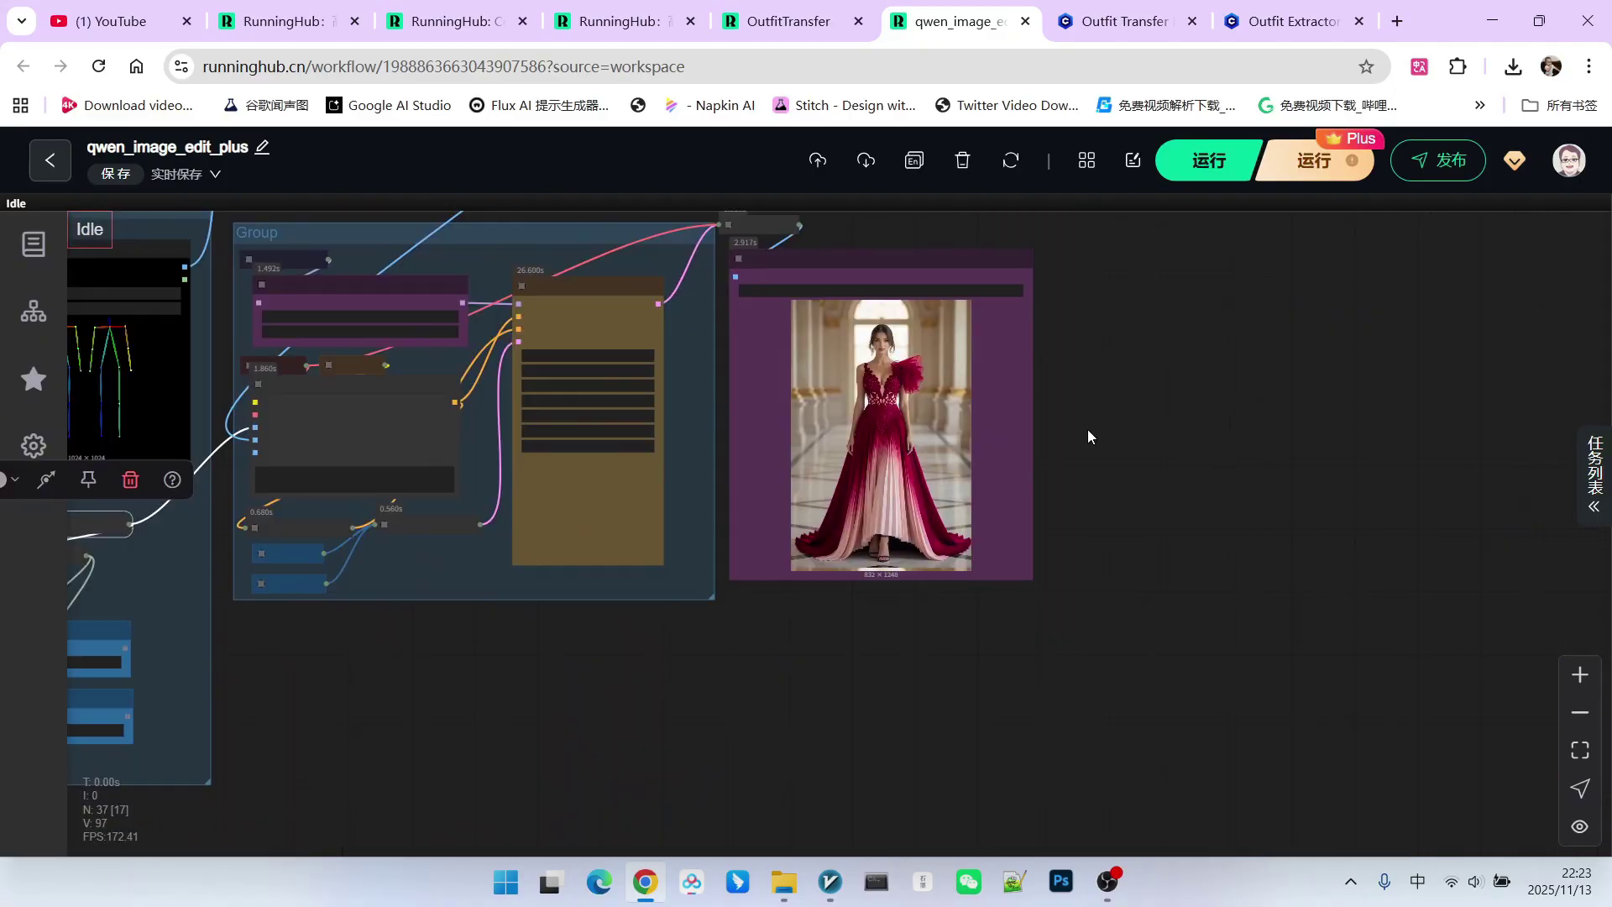
pyautogui.scroll(4, 1054, 377)
pyautogui.moveTo(1051, 361); pyautogui.dragTo(1114, 415)
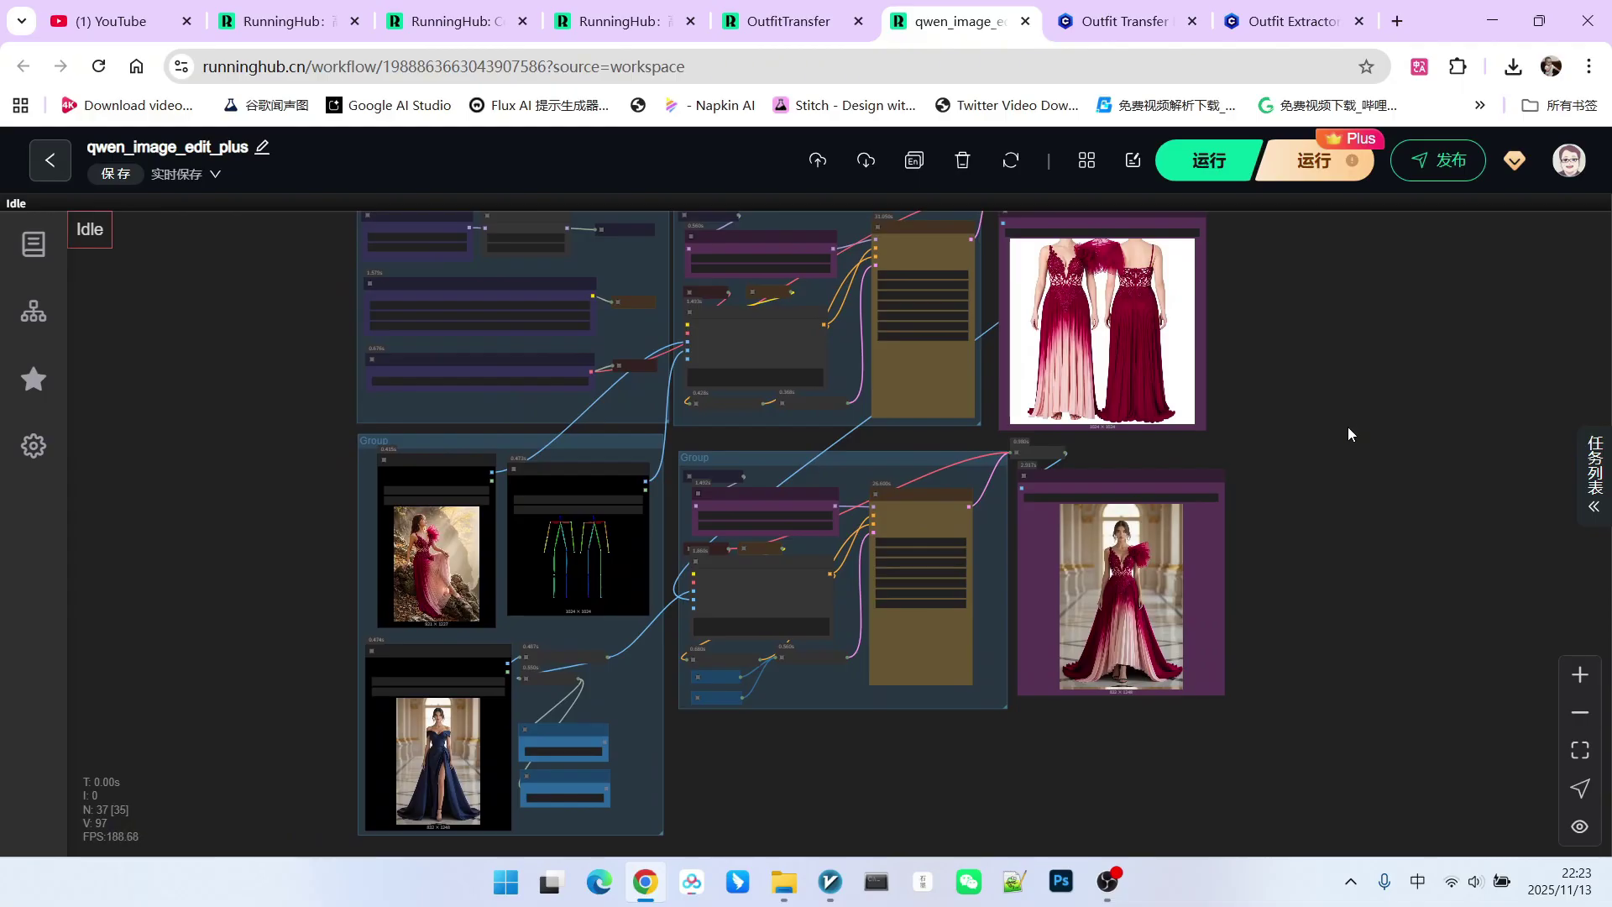
pyautogui.scroll(8, 427, 554)
# Replace the target woman's Load Image photo with a new seated-woman picture
pyautogui.moveTo(404, 448); pyautogui.dragTo(309, 476)
pyautogui.scroll(4, 549, 466)
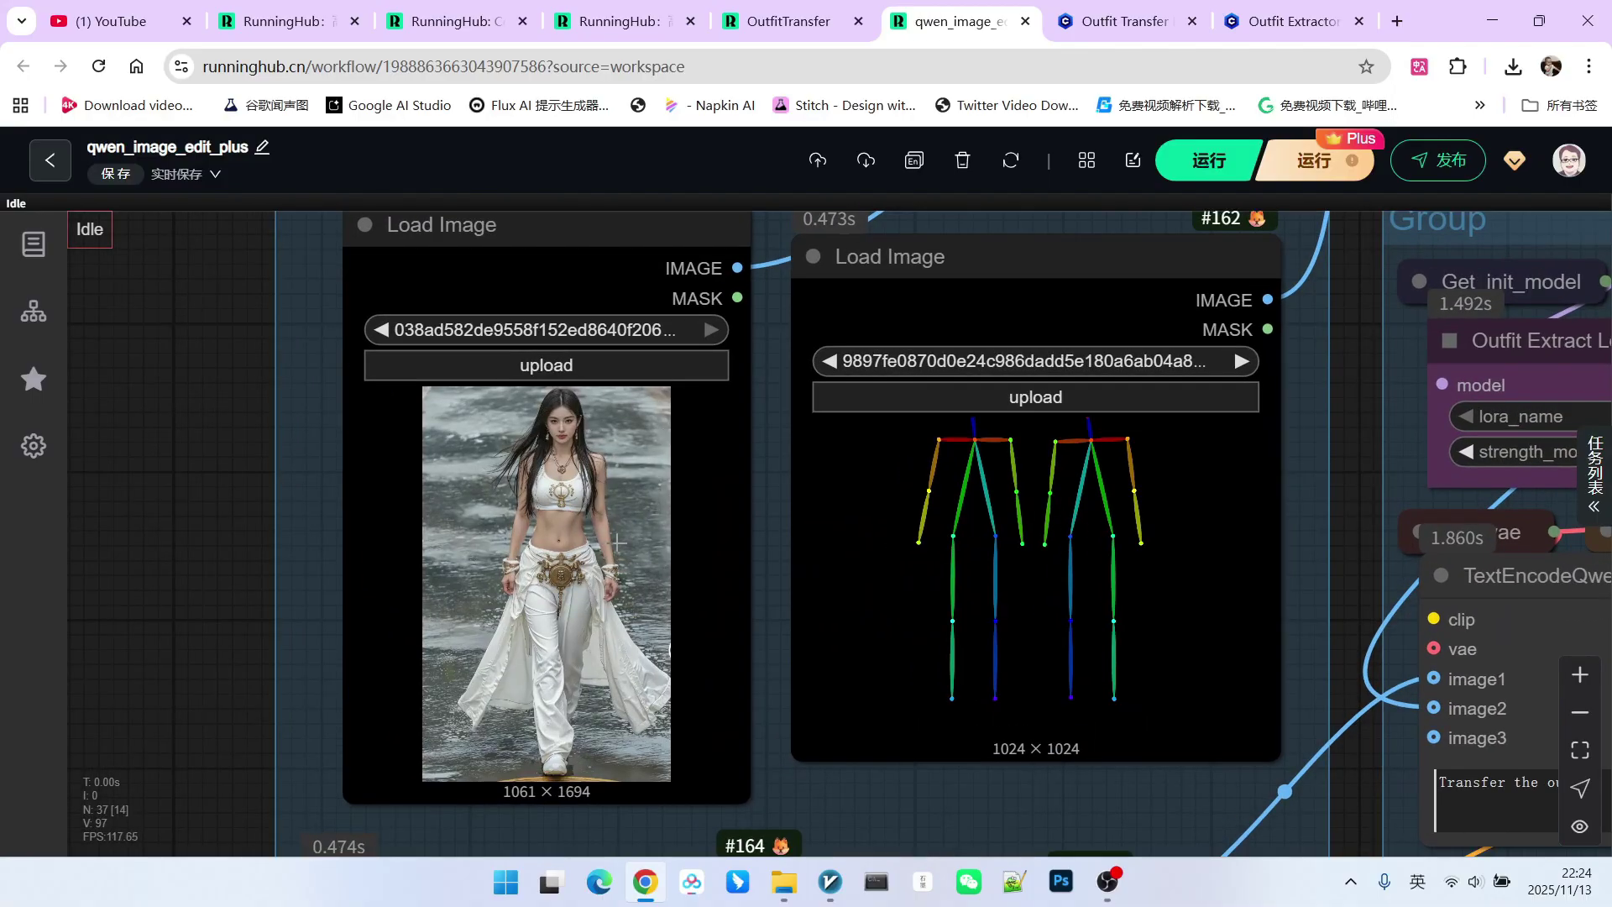
pyautogui.scroll(-5, 617, 543)
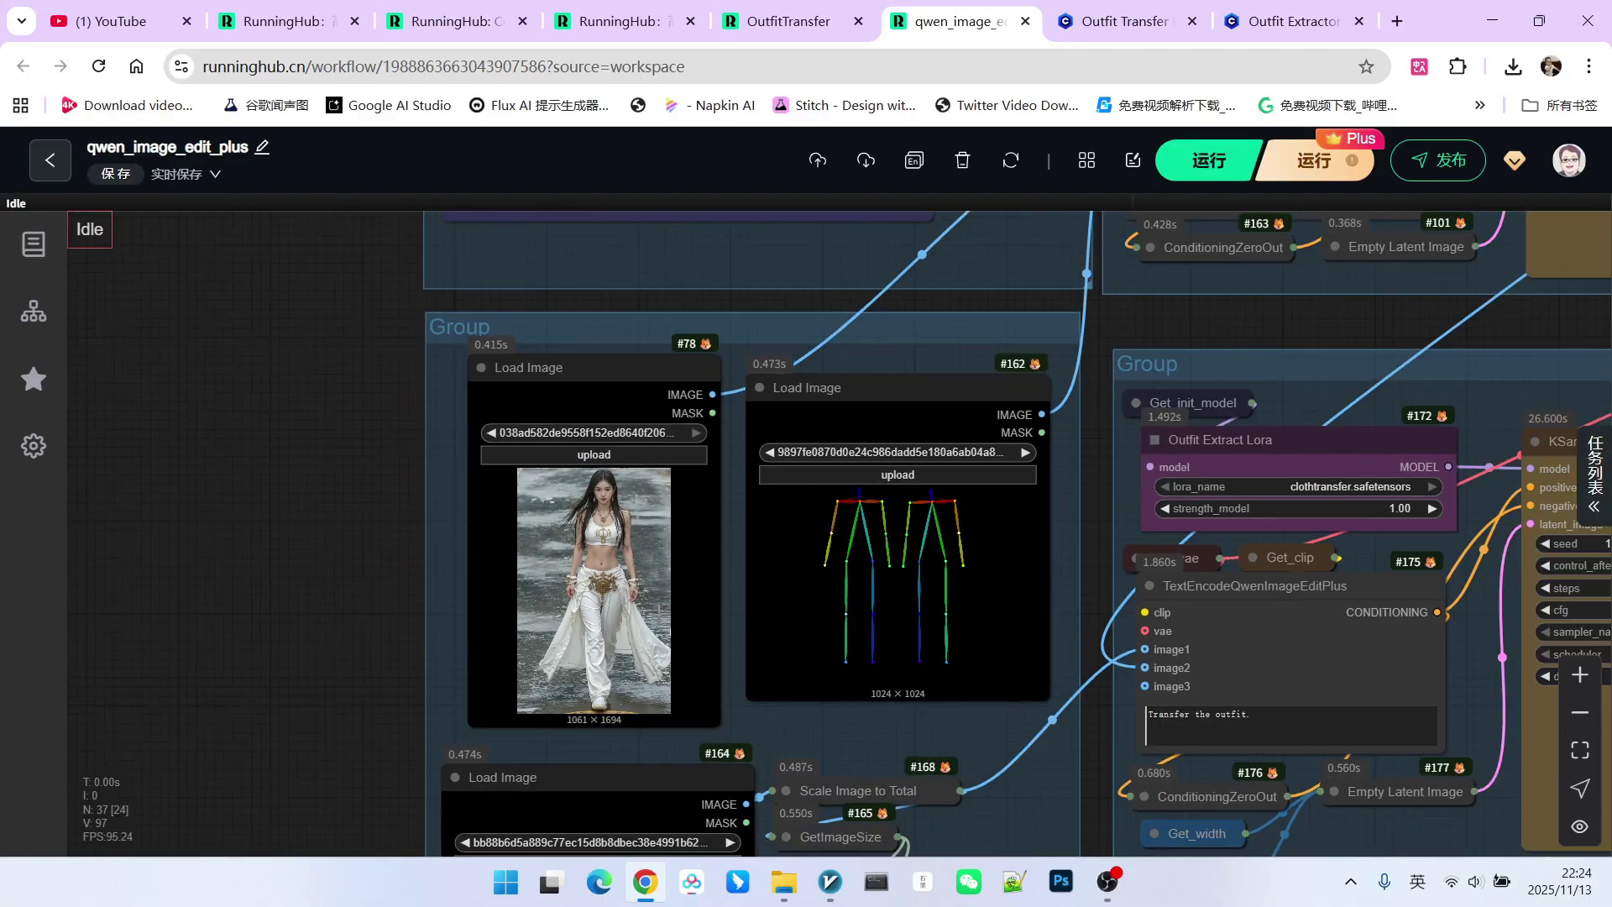
pyautogui.moveTo(326, 670); pyautogui.dragTo(356, 255)
pyautogui.click(630, 454)
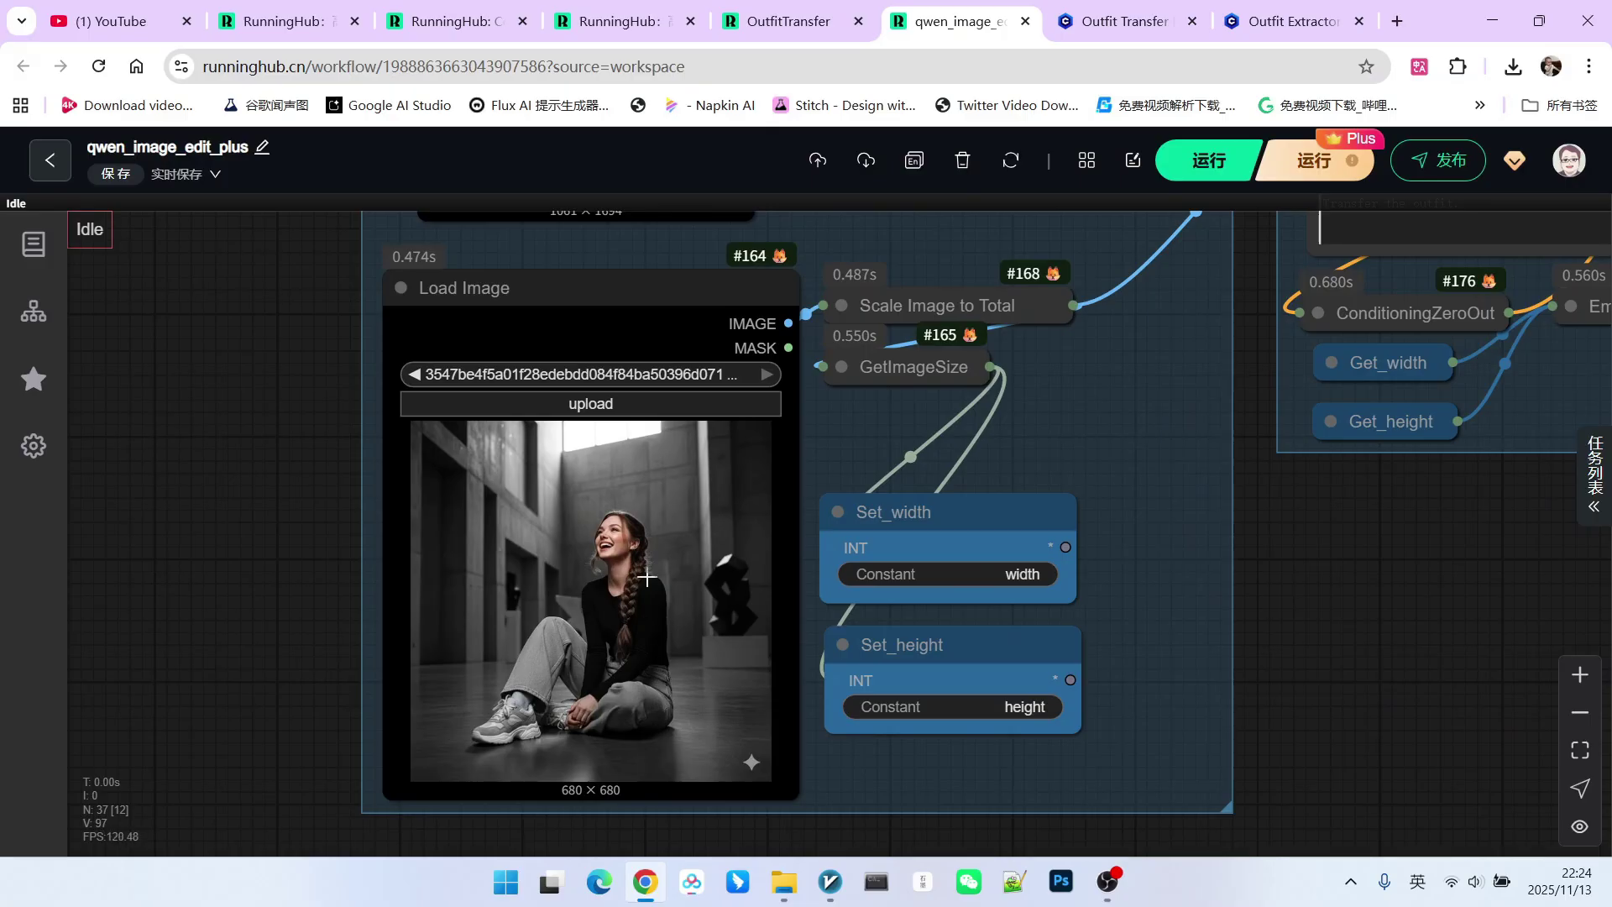
pyautogui.scroll(-1, 646, 578)
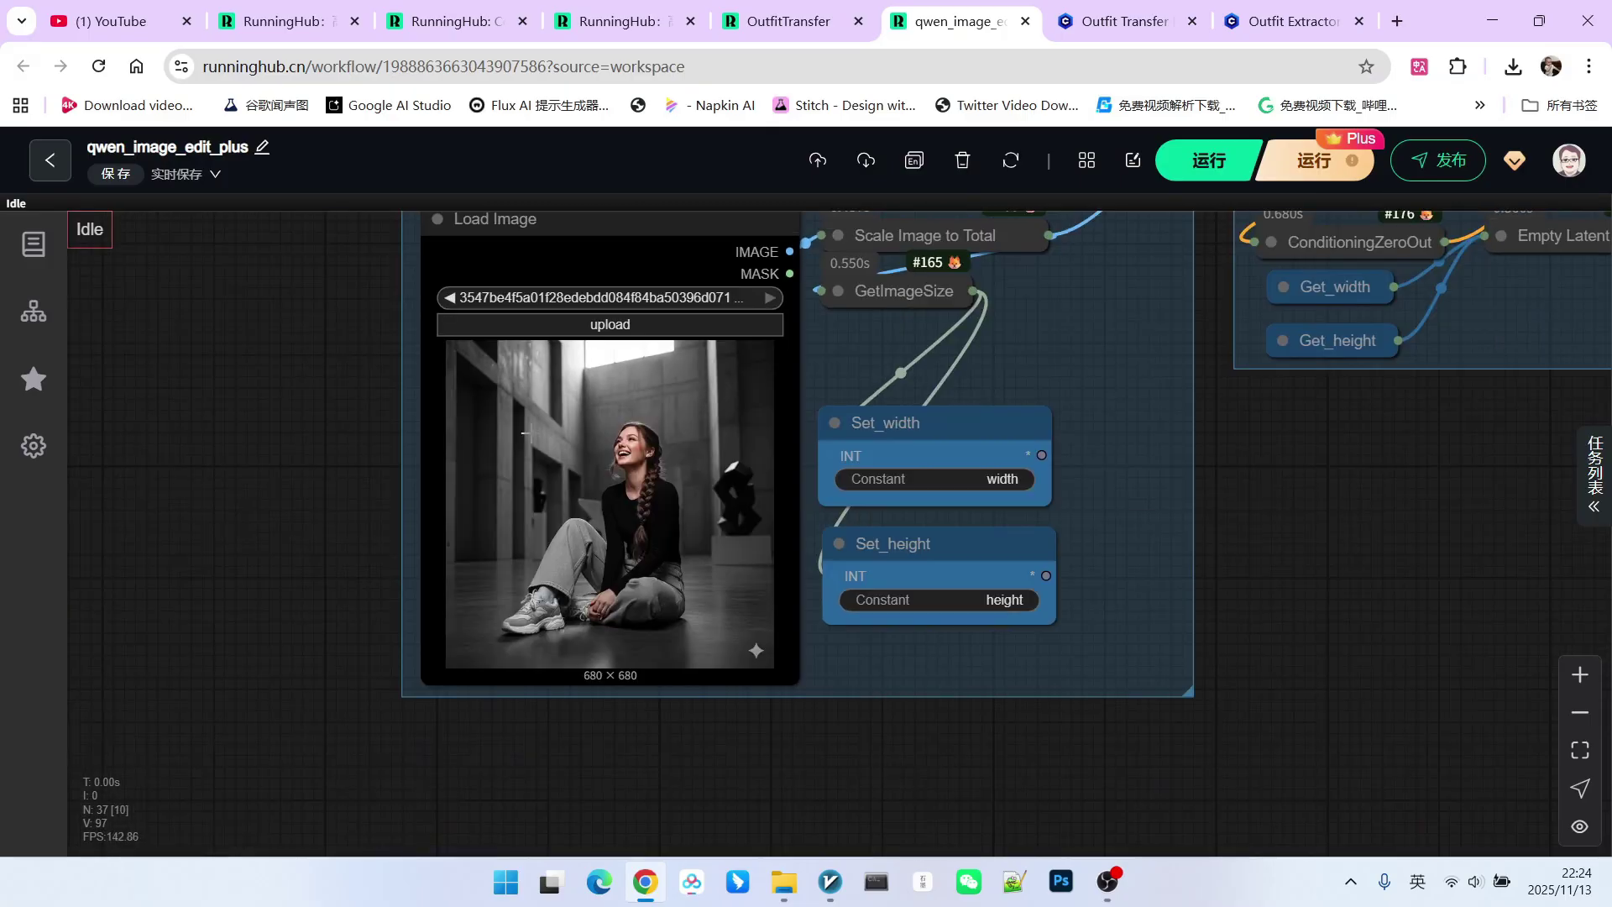
pyautogui.scroll(-5, 609, 465)
pyautogui.scroll(-2, 608, 464)
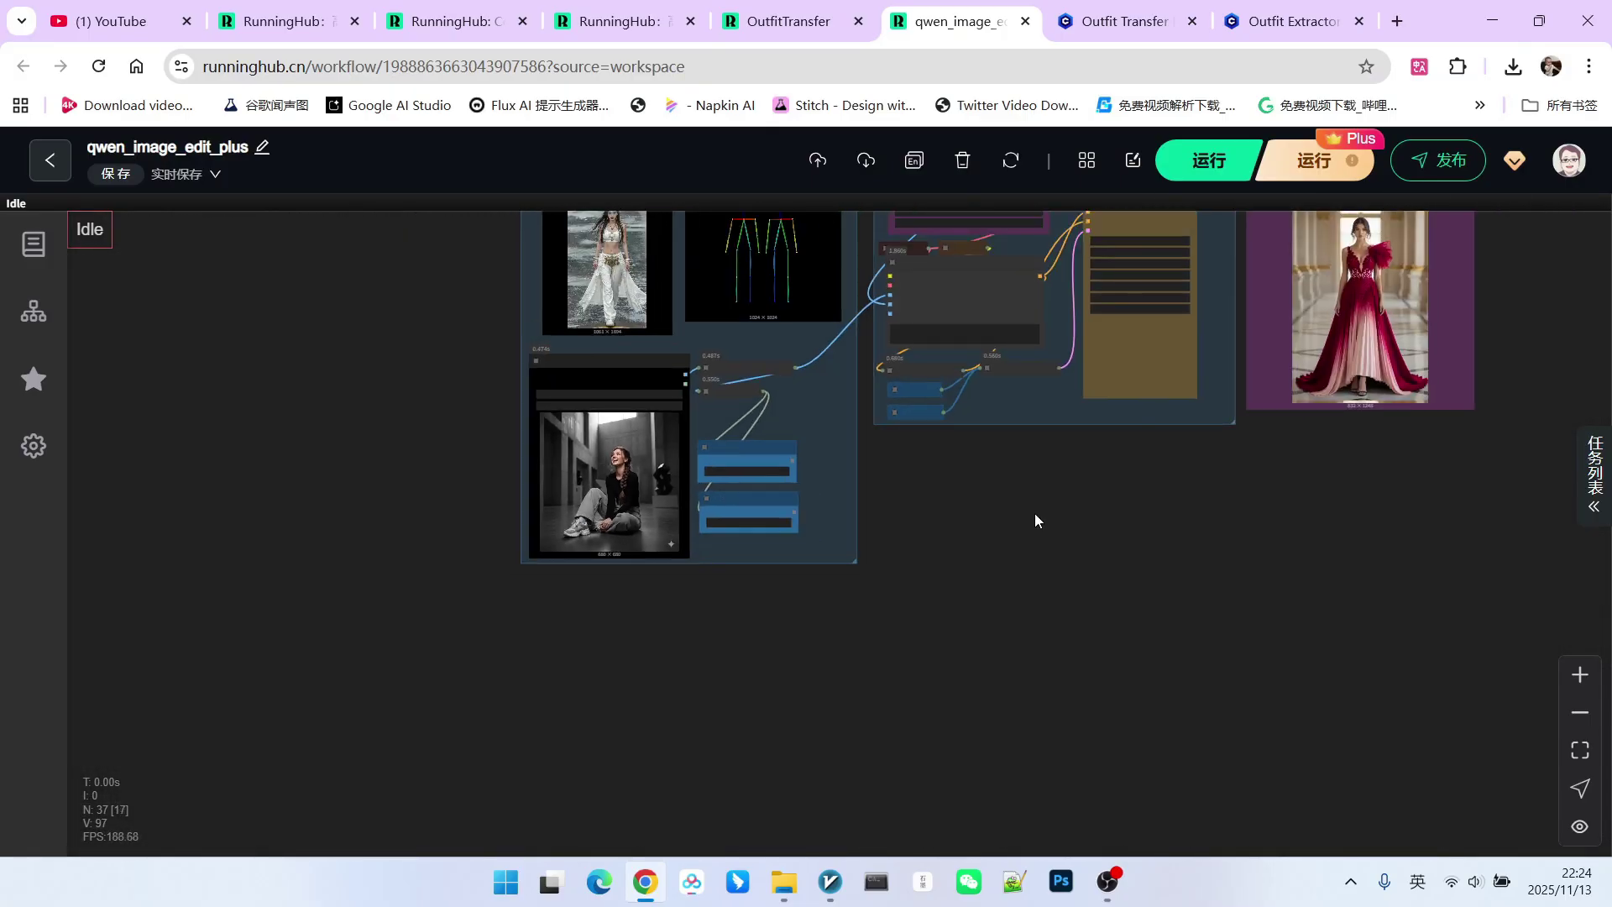
pyautogui.scroll(-2, 842, 669)
pyautogui.scroll(-2, 1305, 507)
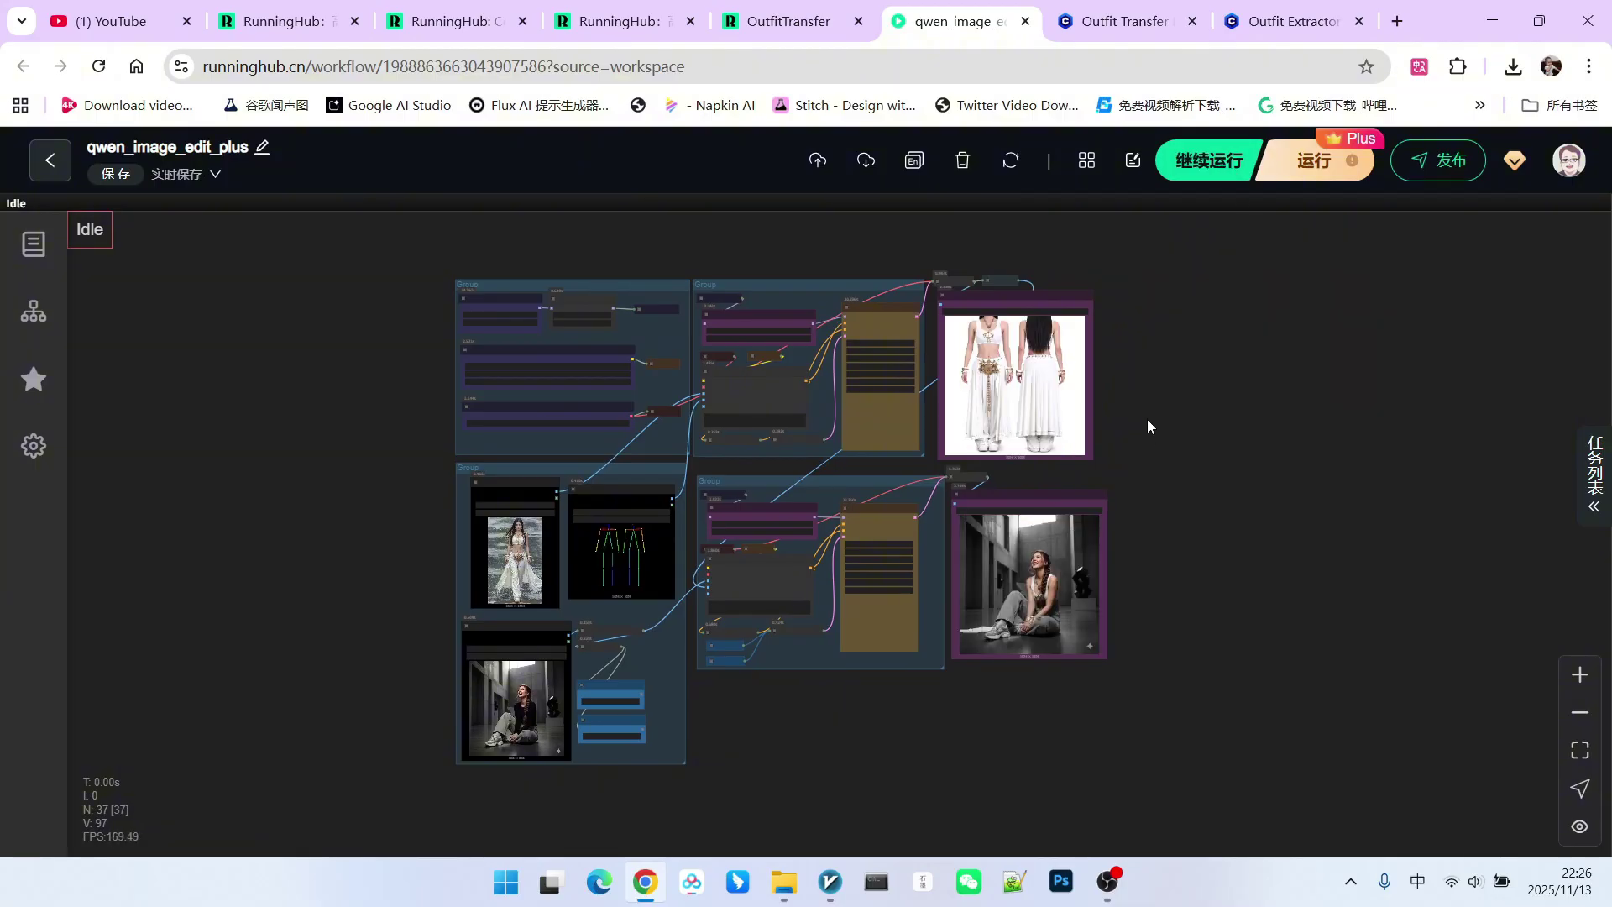
pyautogui.scroll(5, 1147, 420)
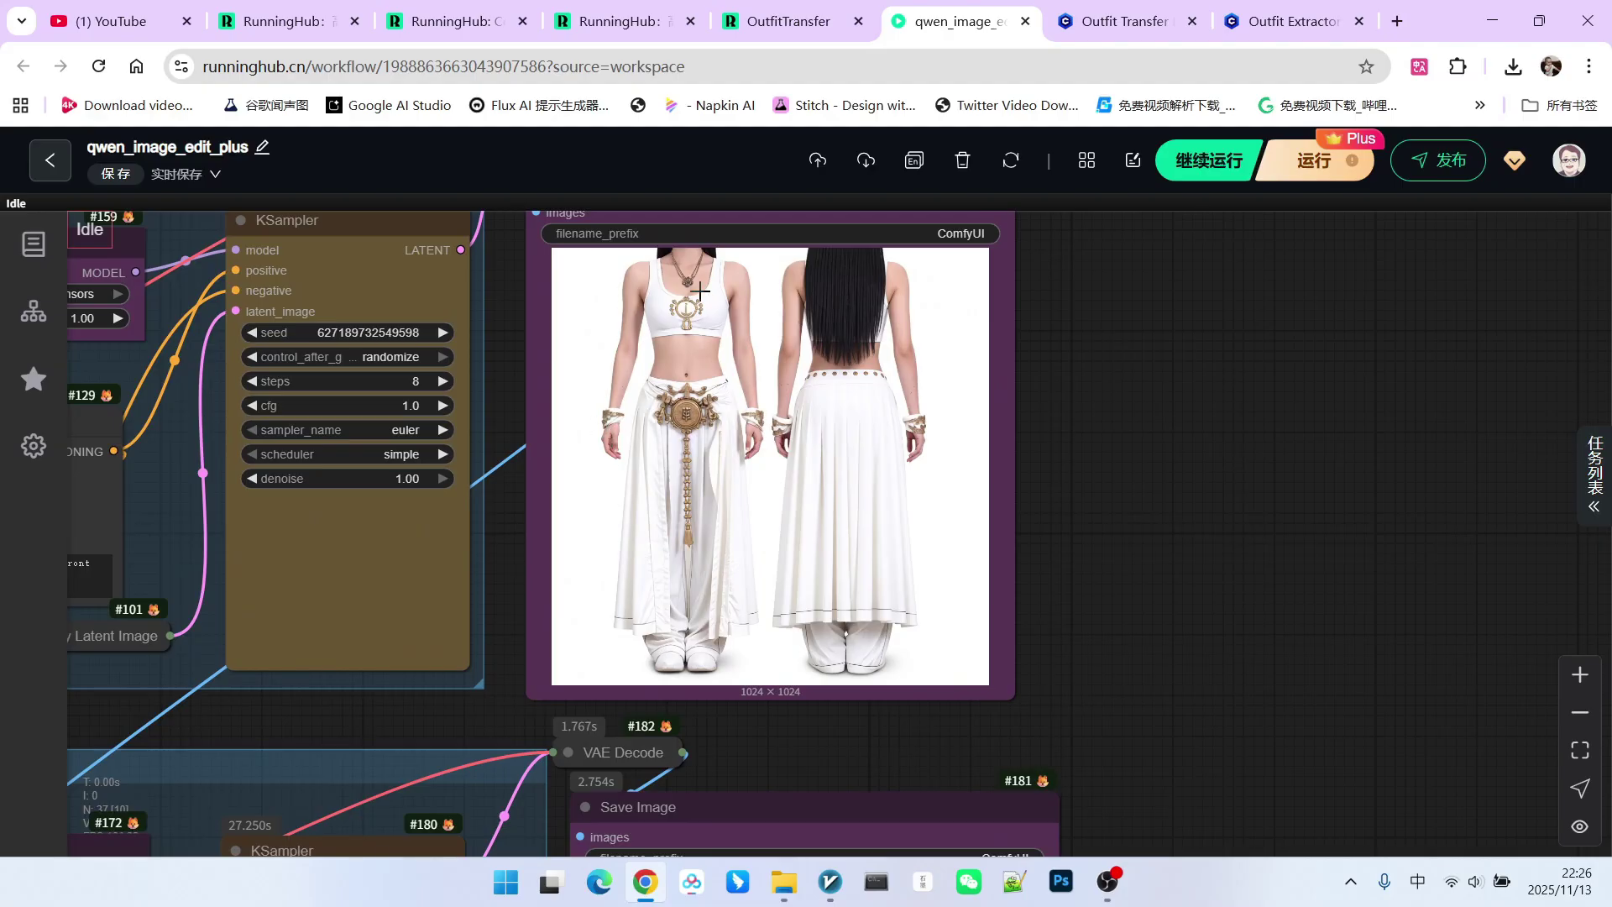
pyautogui.scroll(-5, 1030, 441)
# Zoom out to show every group, the extracted white outfit and the seated woman's 1024×1024 result
pyautogui.scroll(-3, 1145, 611)
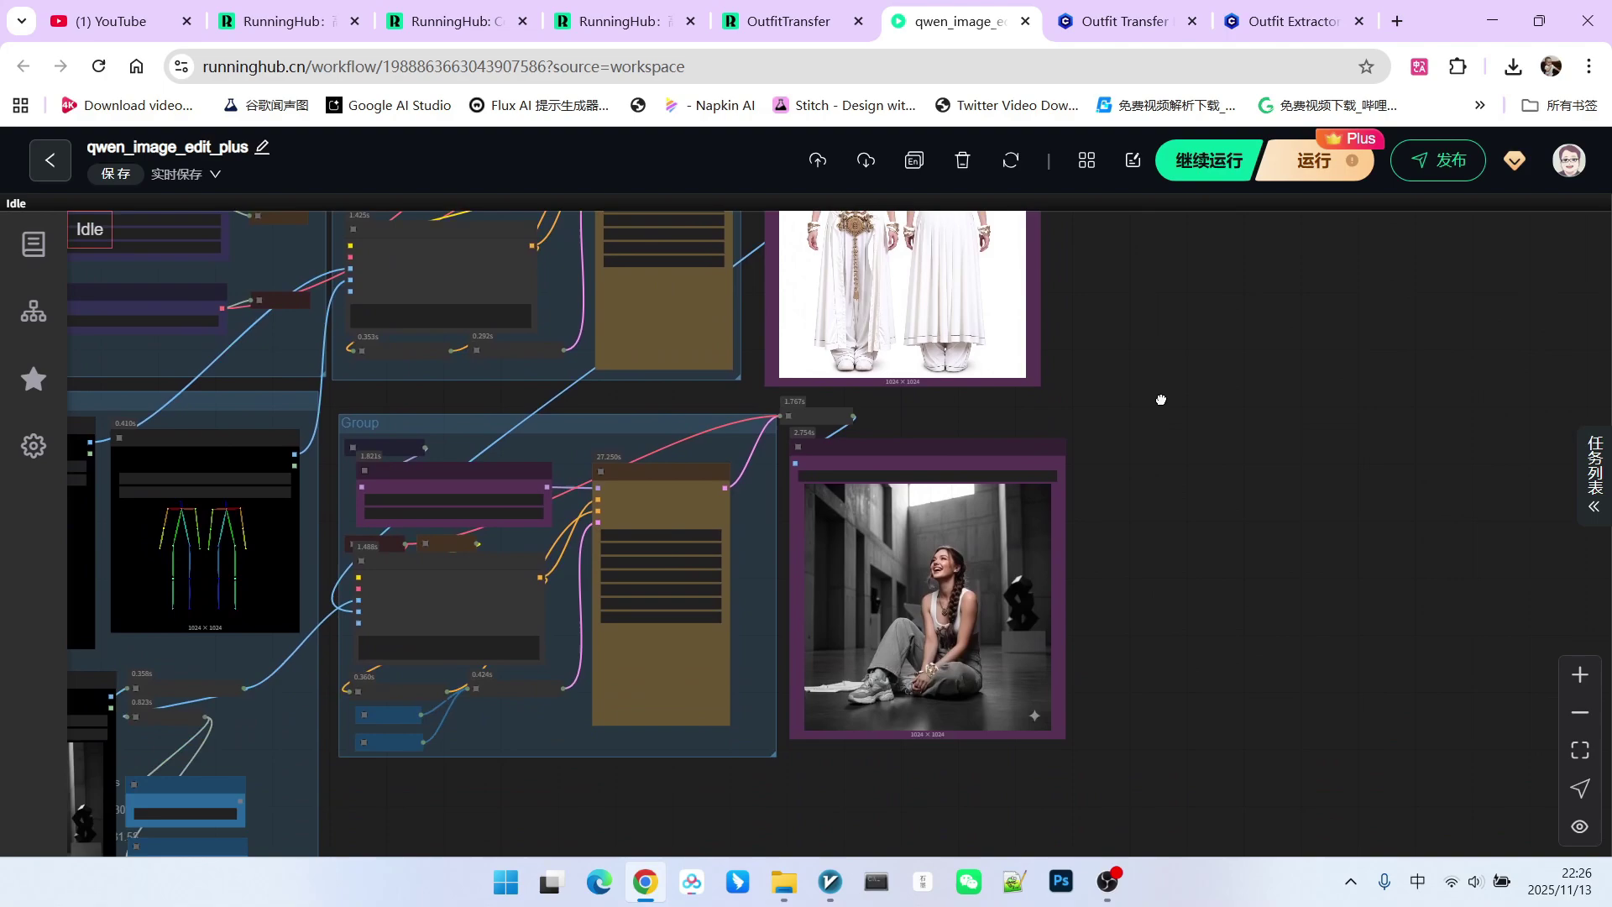
pyautogui.scroll(8, 1150, 522)
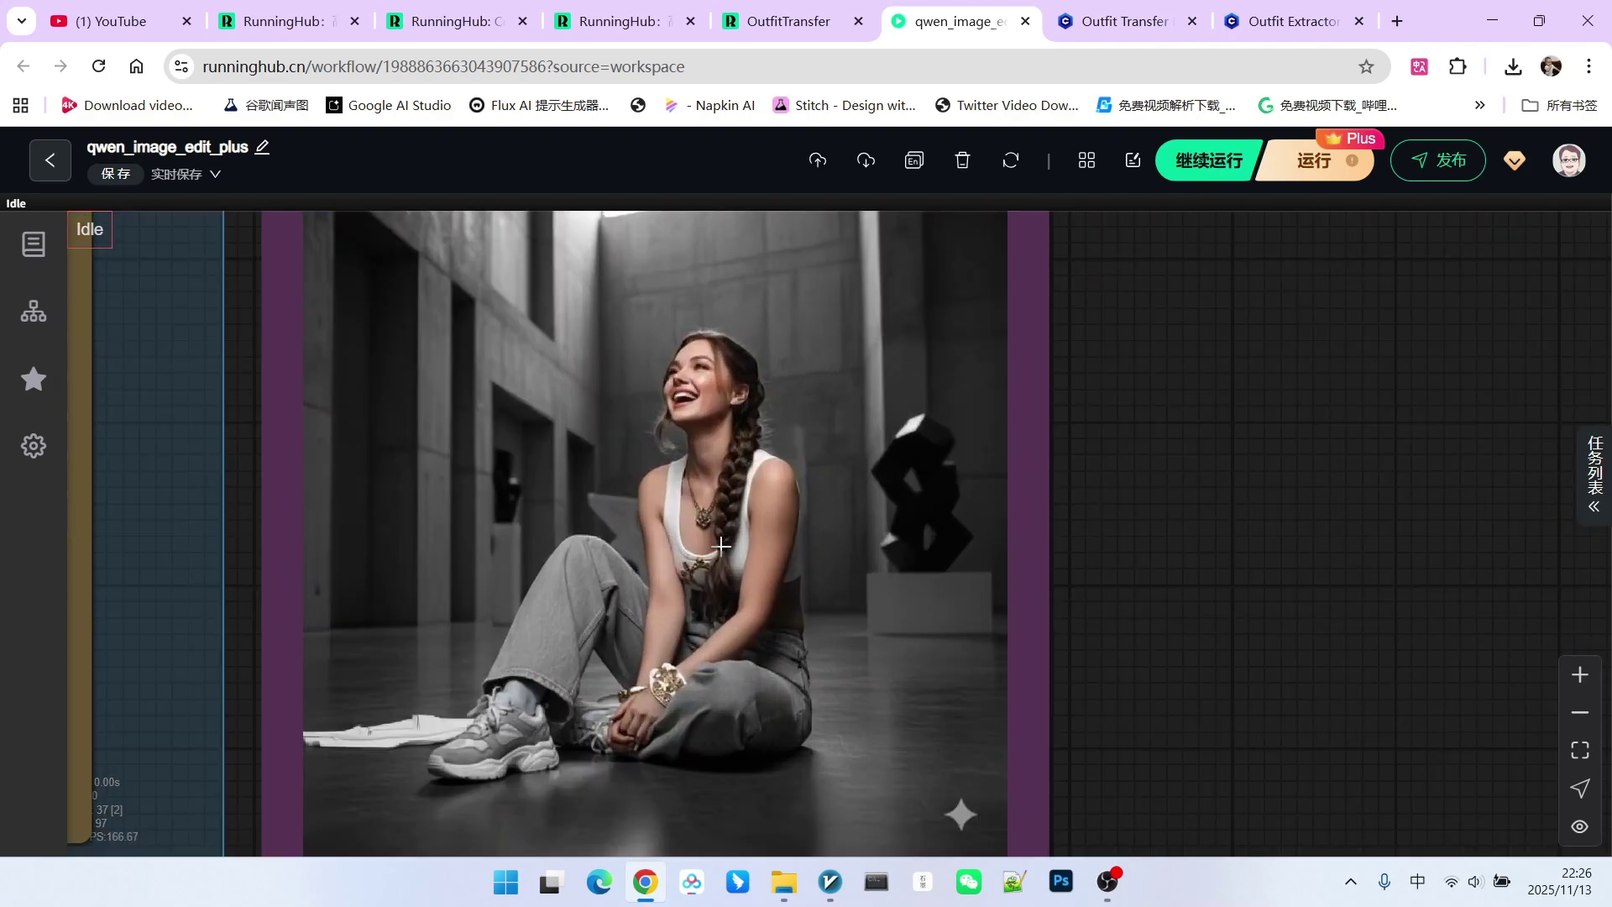
pyautogui.scroll(3, 682, 647)
pyautogui.scroll(-3, 681, 643)
pyautogui.scroll(2, 682, 626)
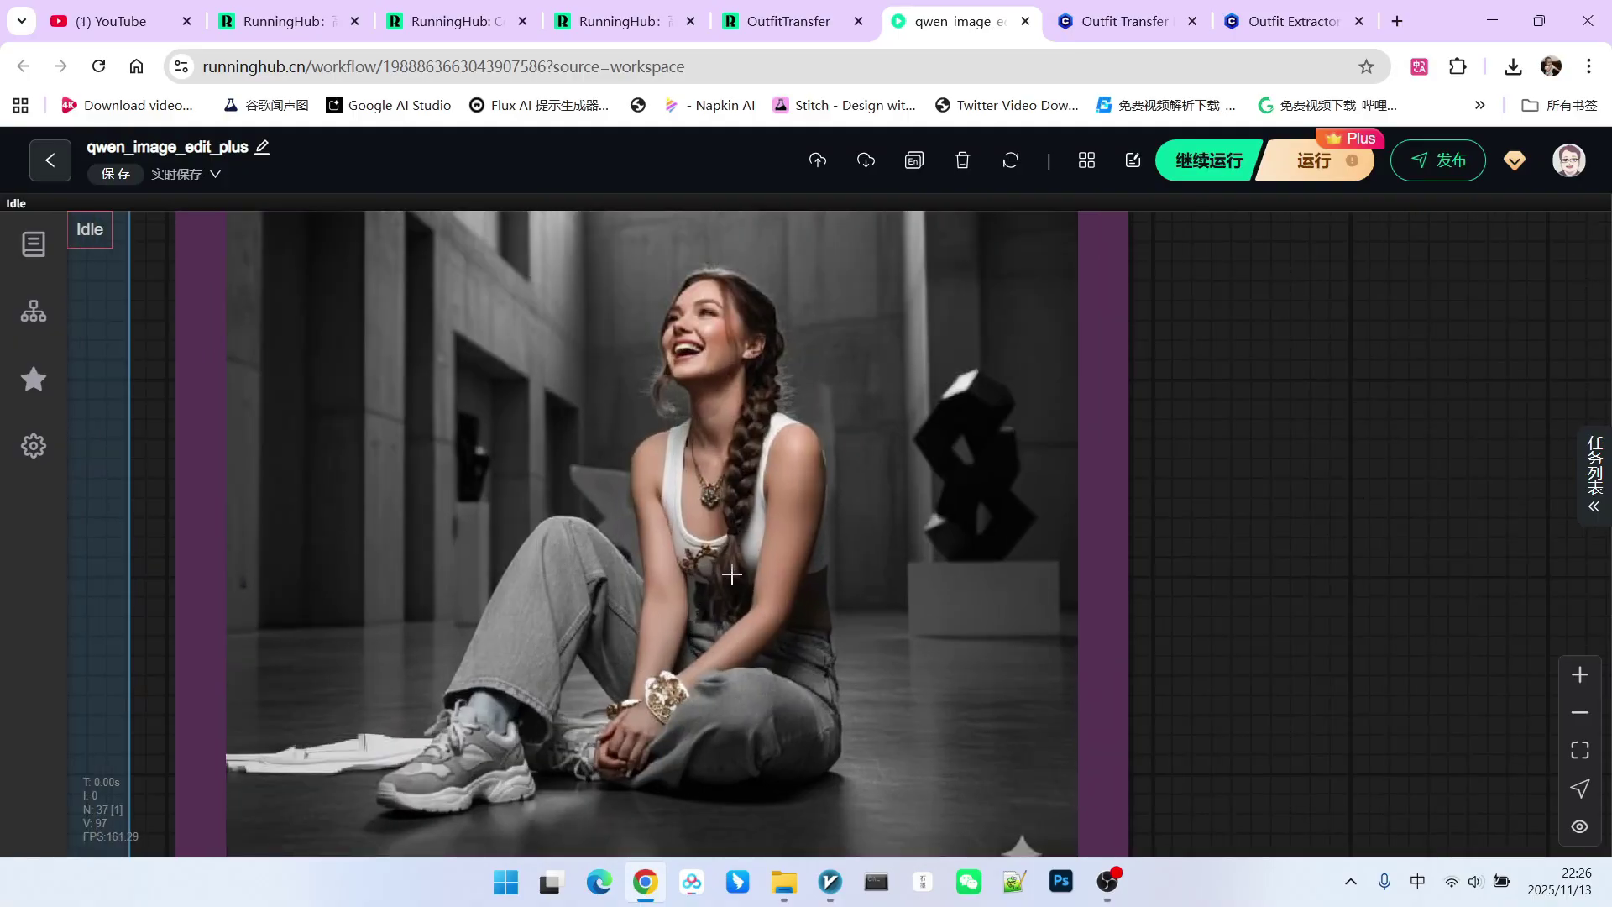
pyautogui.scroll(1, 743, 556)
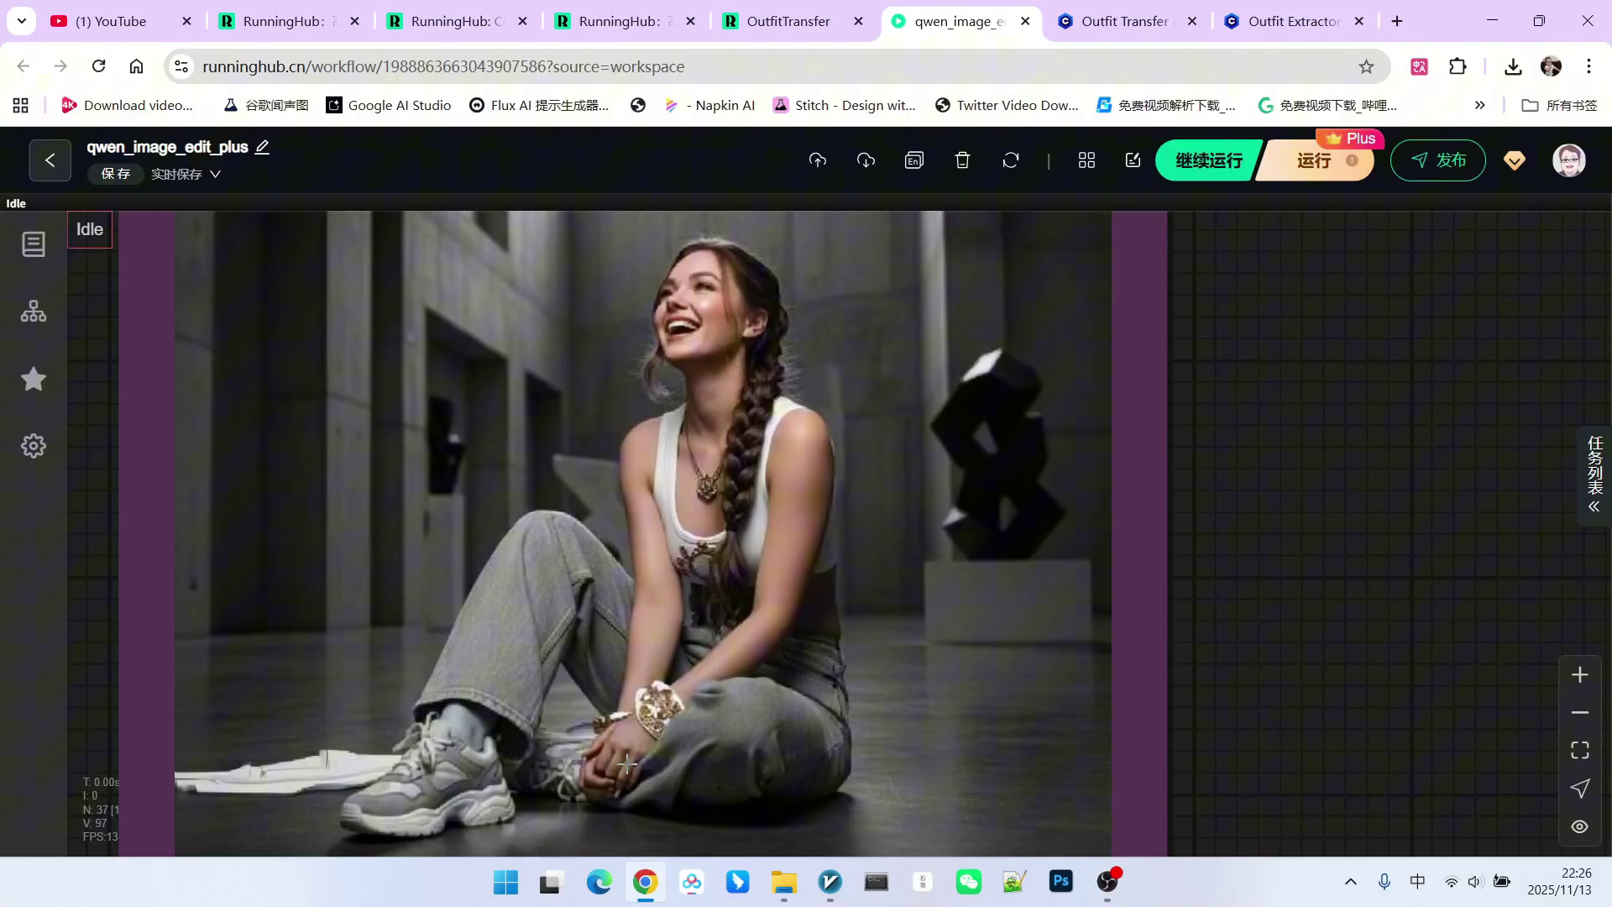
pyautogui.scroll(-3, 674, 626)
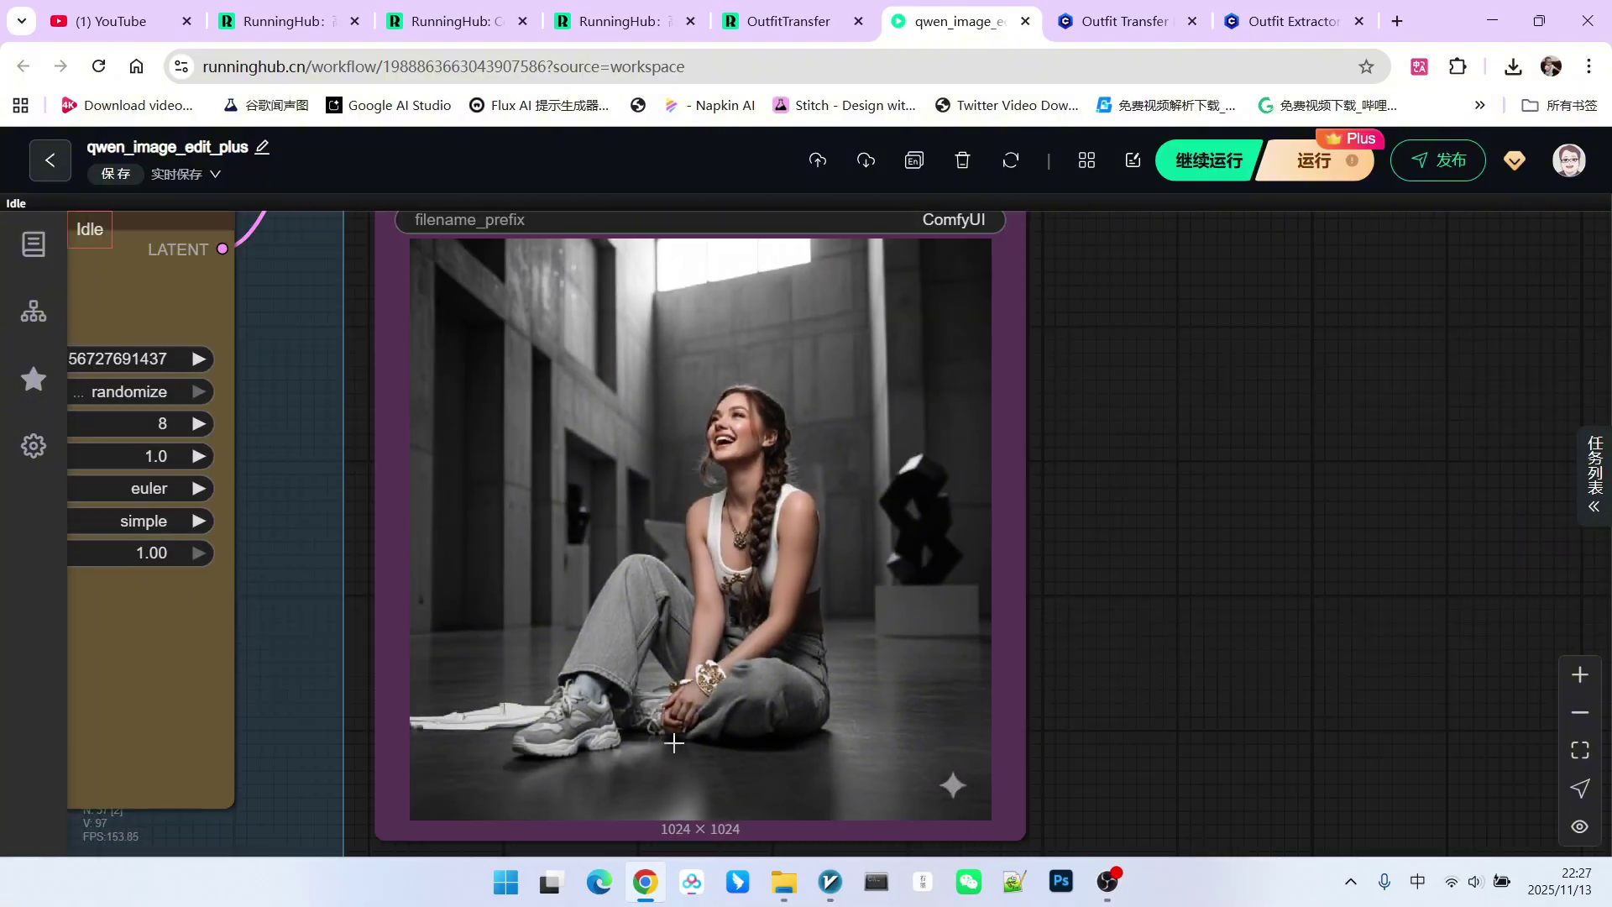
pyautogui.scroll(1, 634, 691)
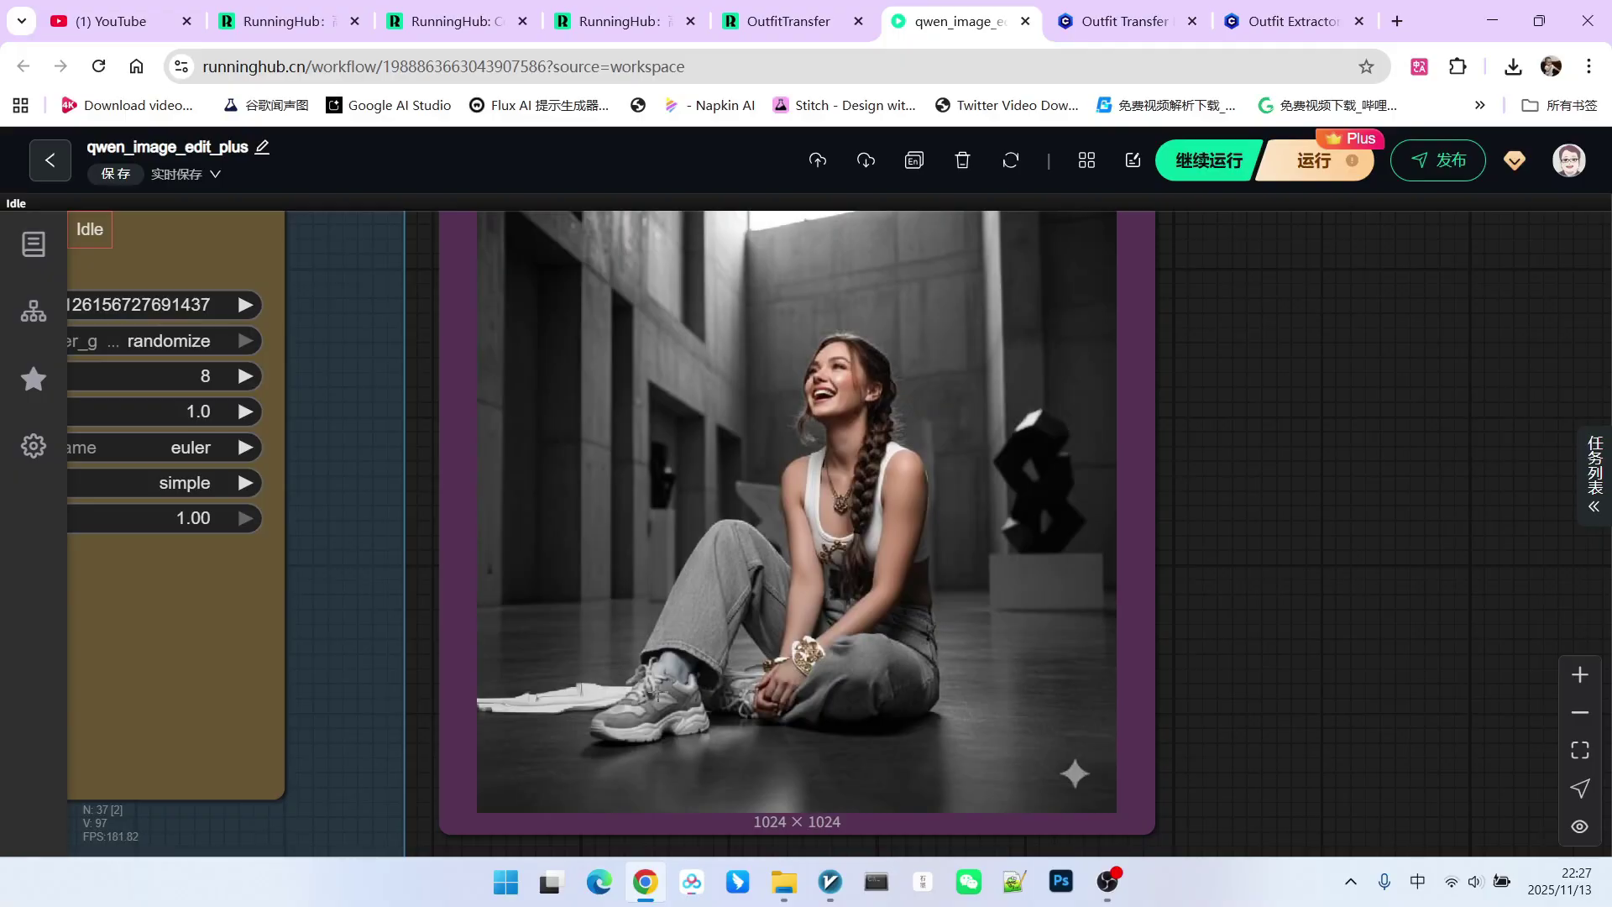
pyautogui.scroll(-12, 791, 629)
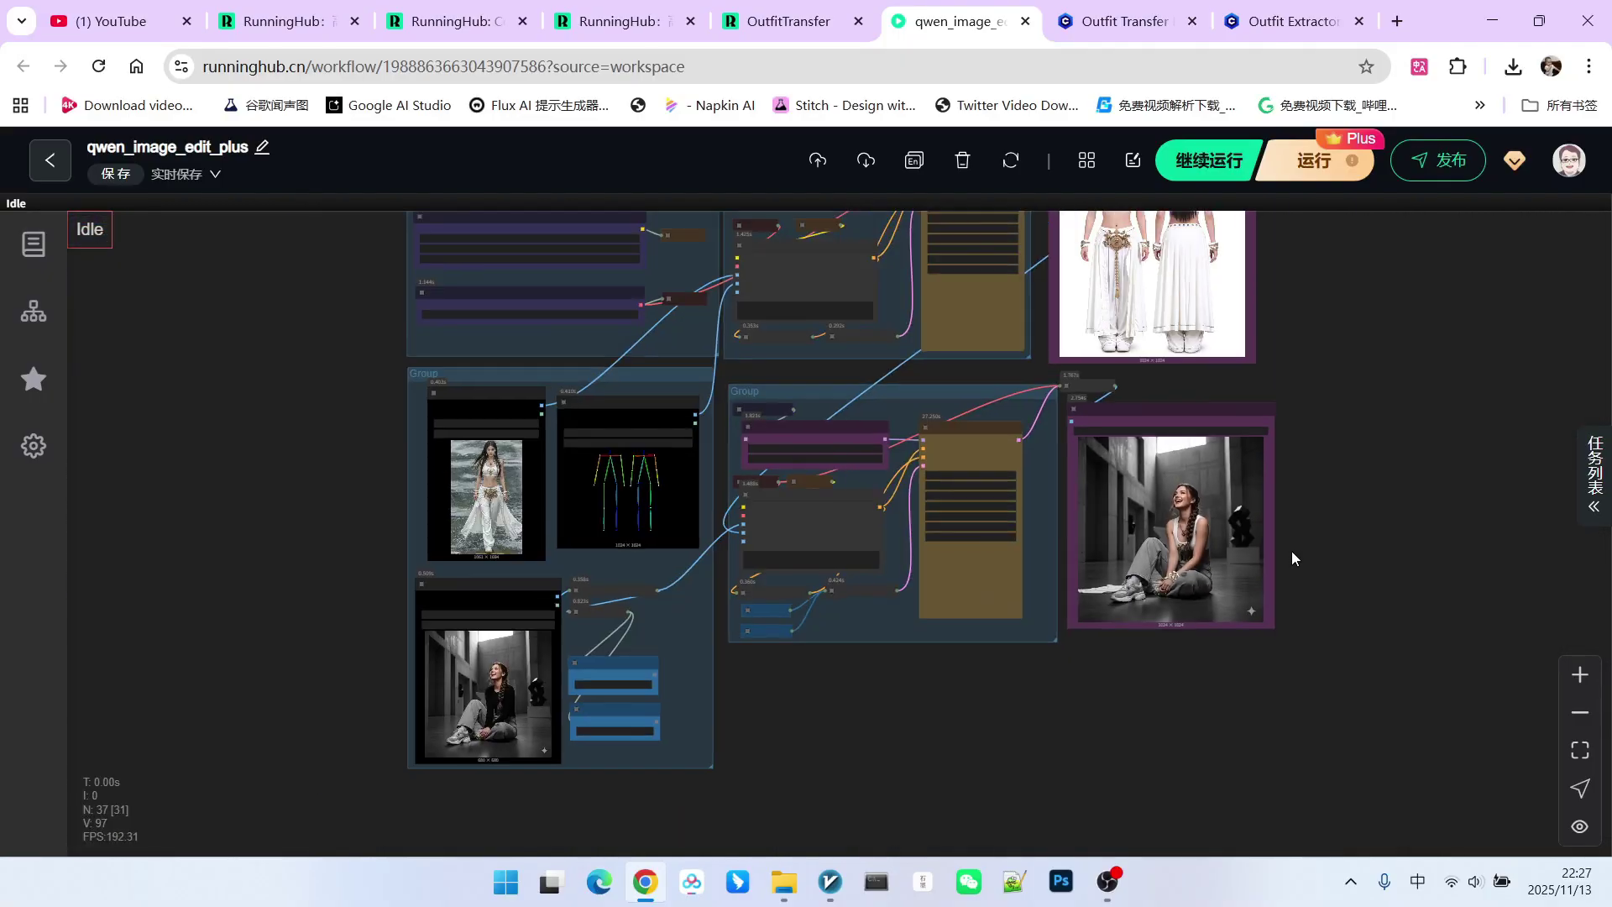
pyautogui.moveTo(1323, 510); pyautogui.dragTo(1256, 583)
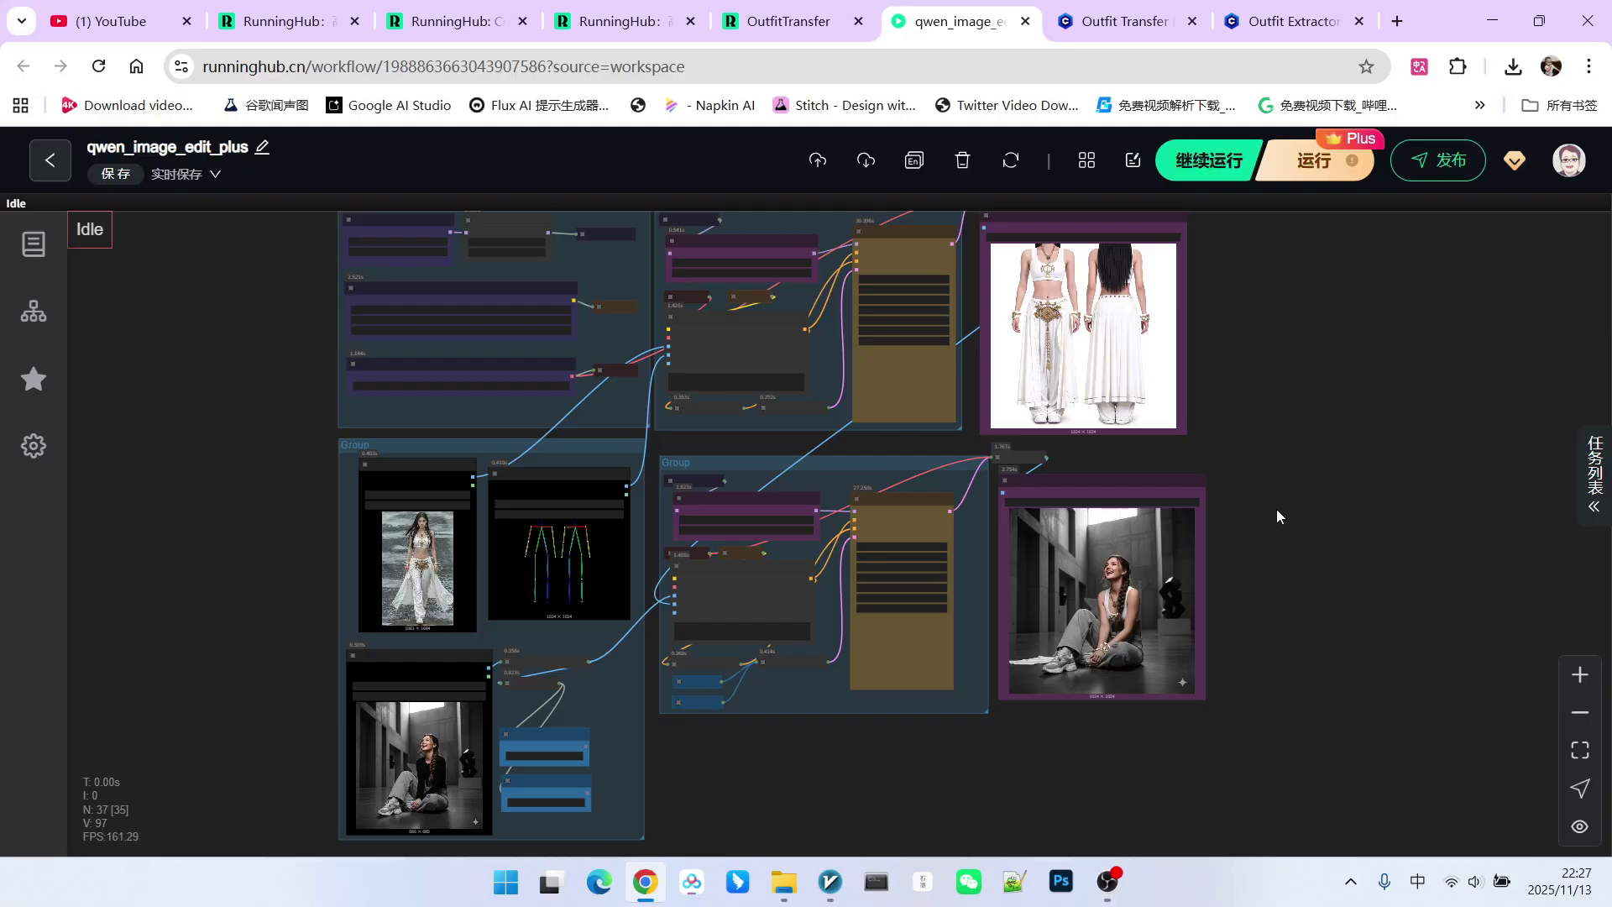
pyautogui.scroll(8, 1276, 509)
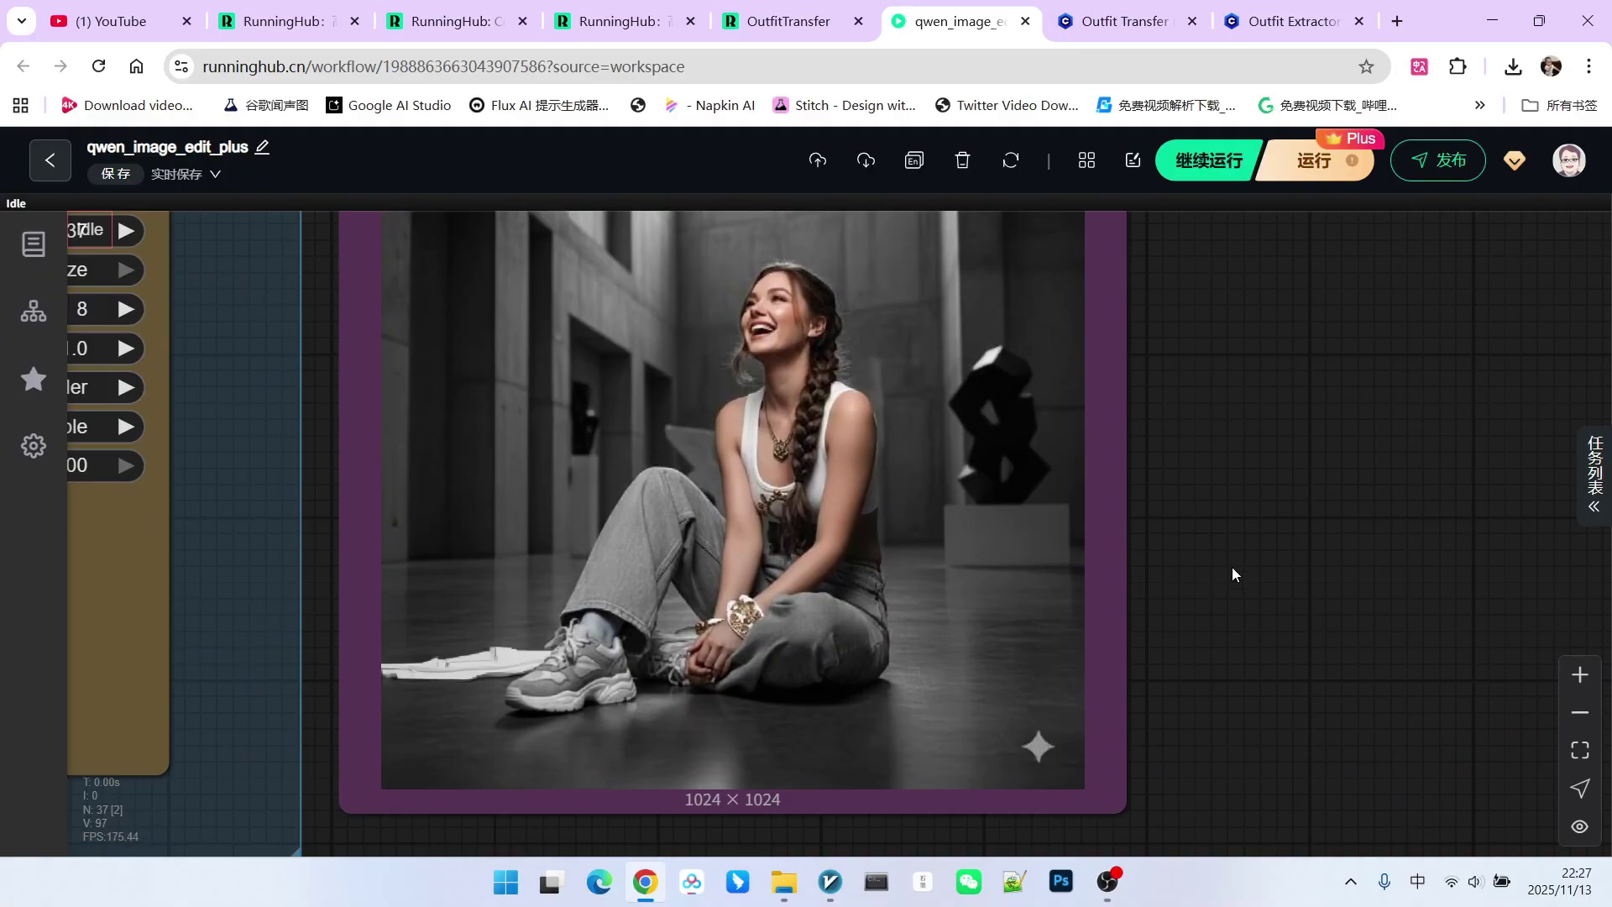
pyautogui.scroll(-10, 1232, 574)
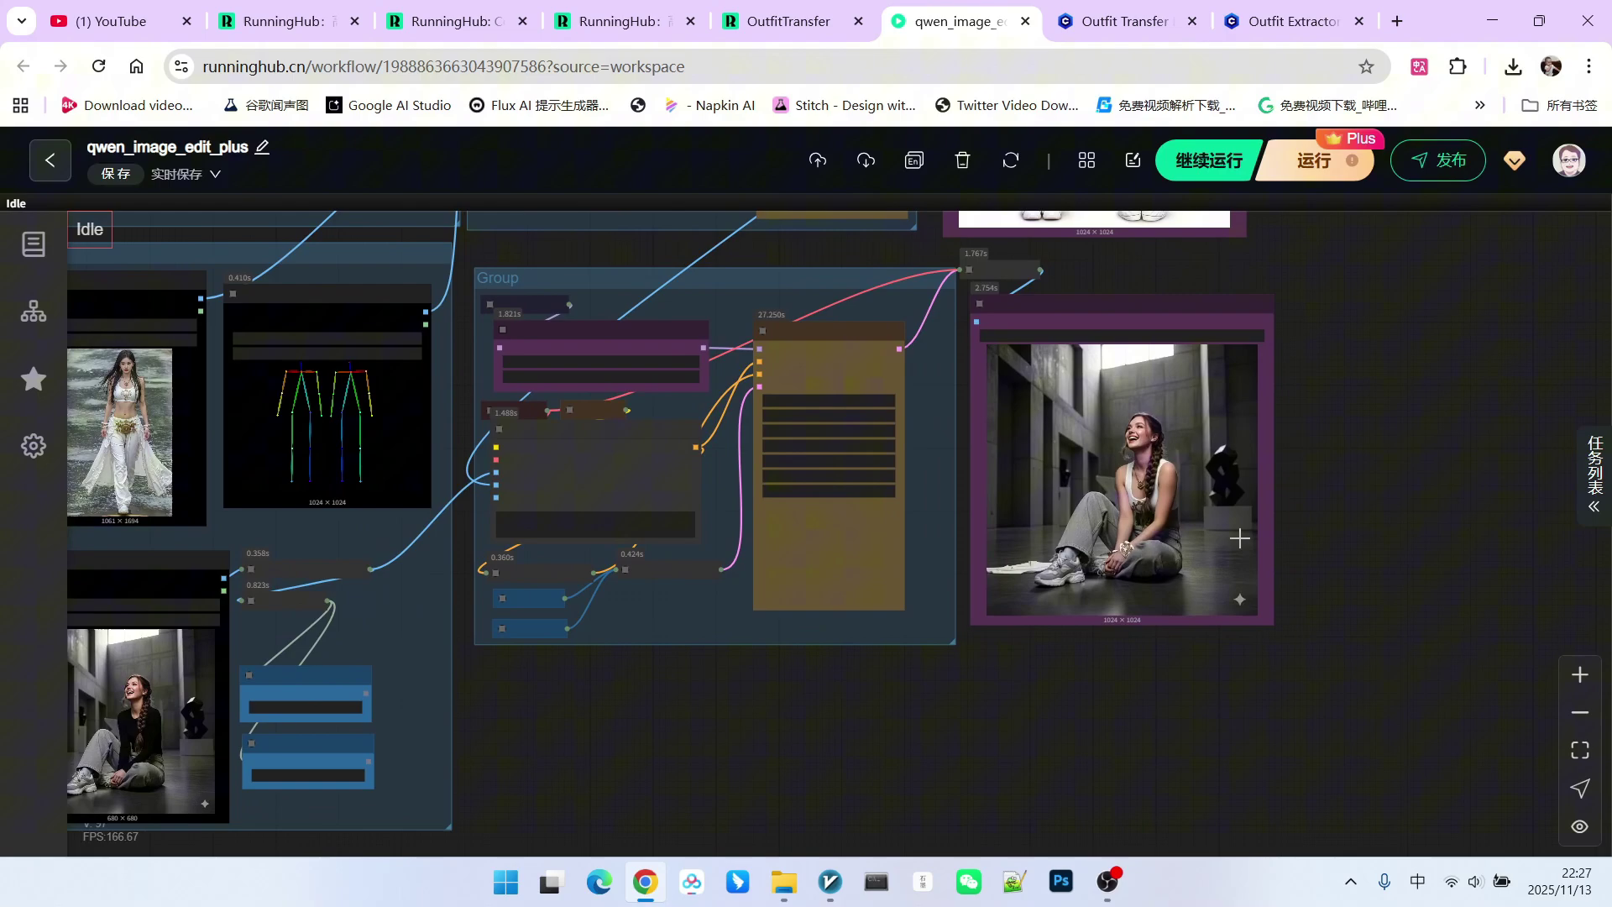
pyautogui.scroll(-5, 1399, 535)
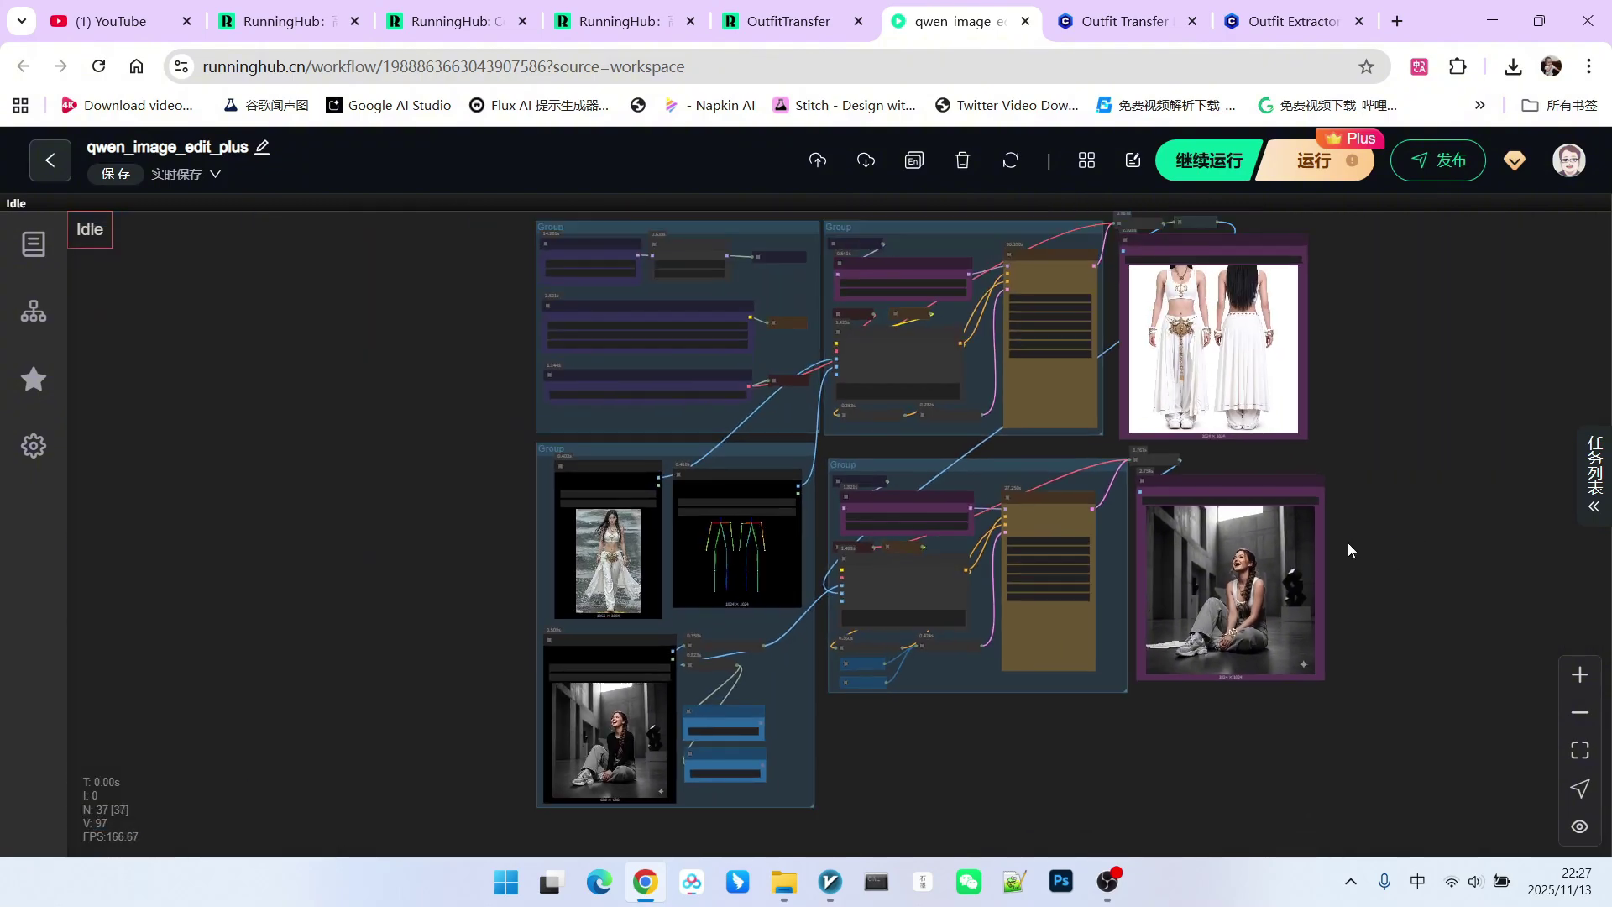
# Pan and zoom the canvas to the transfer group's Load Image node holding the 1920×1080 runway floral-dress photo
pyautogui.scroll(2, 1090, 733)
pyautogui.moveTo(1020, 746); pyautogui.dragTo(1161, 620)
pyautogui.scroll(6, 608, 571)
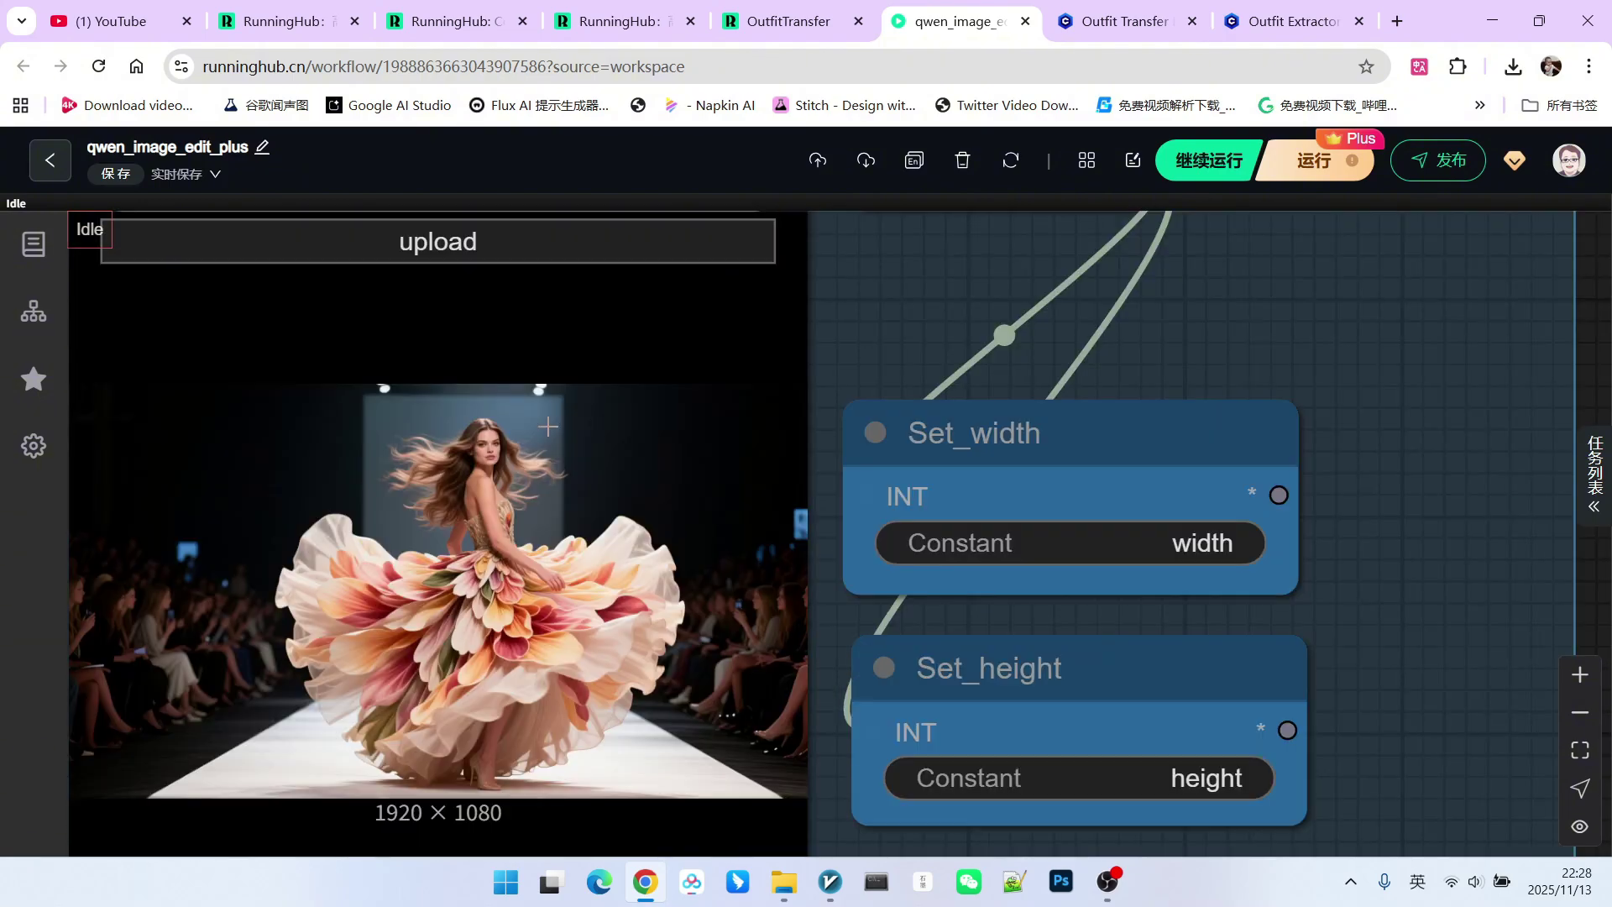
pyautogui.scroll(-4, 579, 435)
pyautogui.scroll(3, 612, 435)
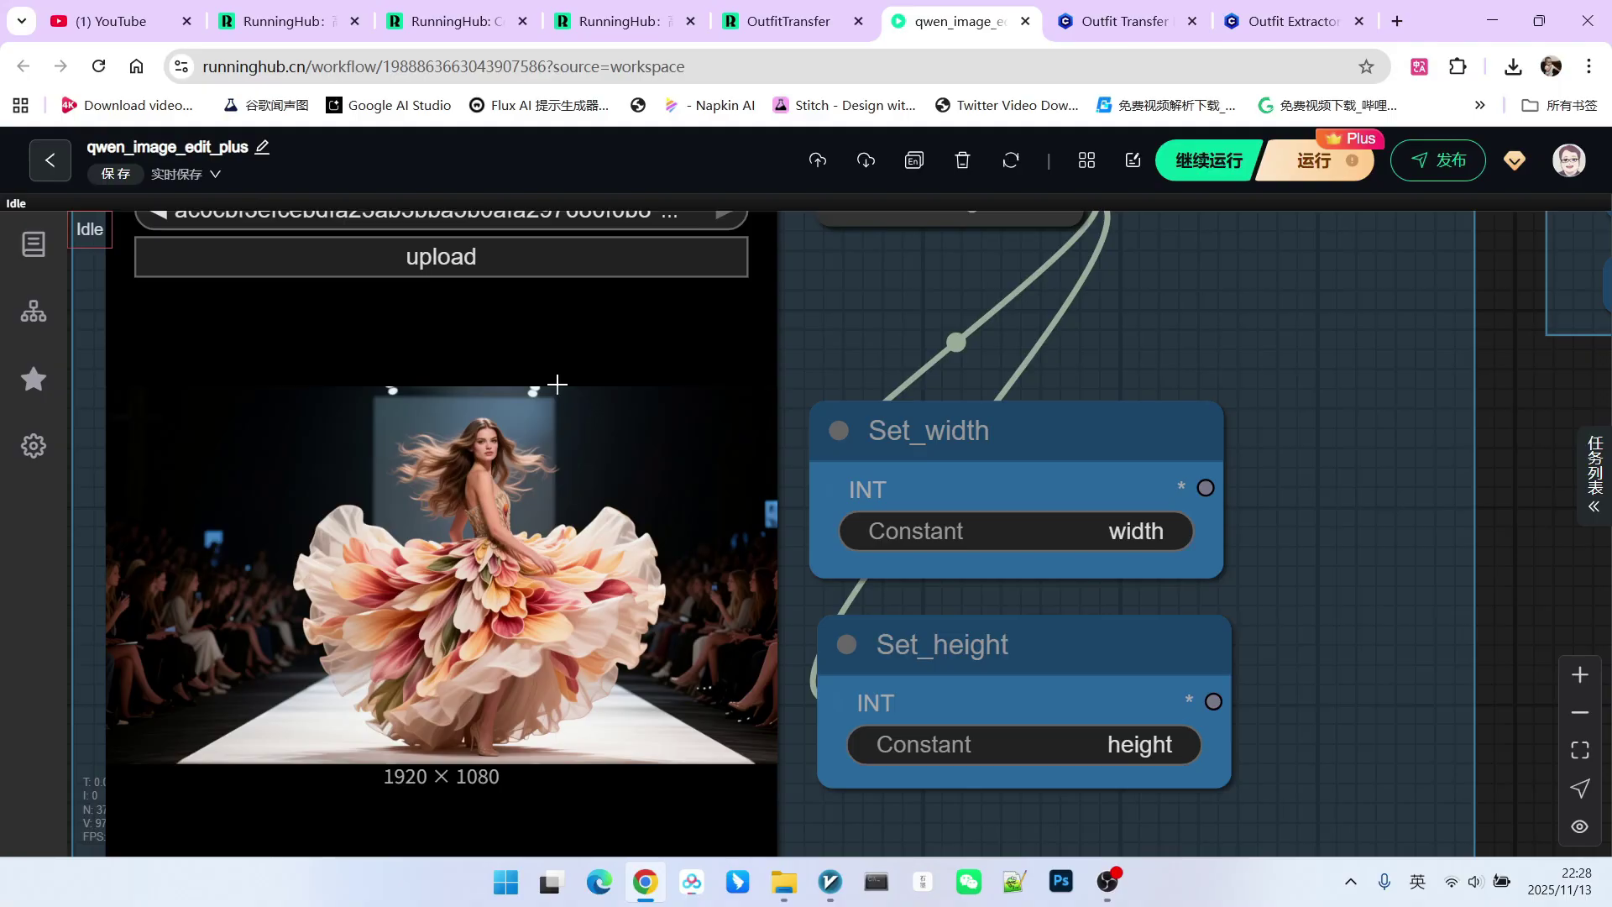
pyautogui.scroll(-5, 470, 353)
pyautogui.scroll(-1, 914, 390)
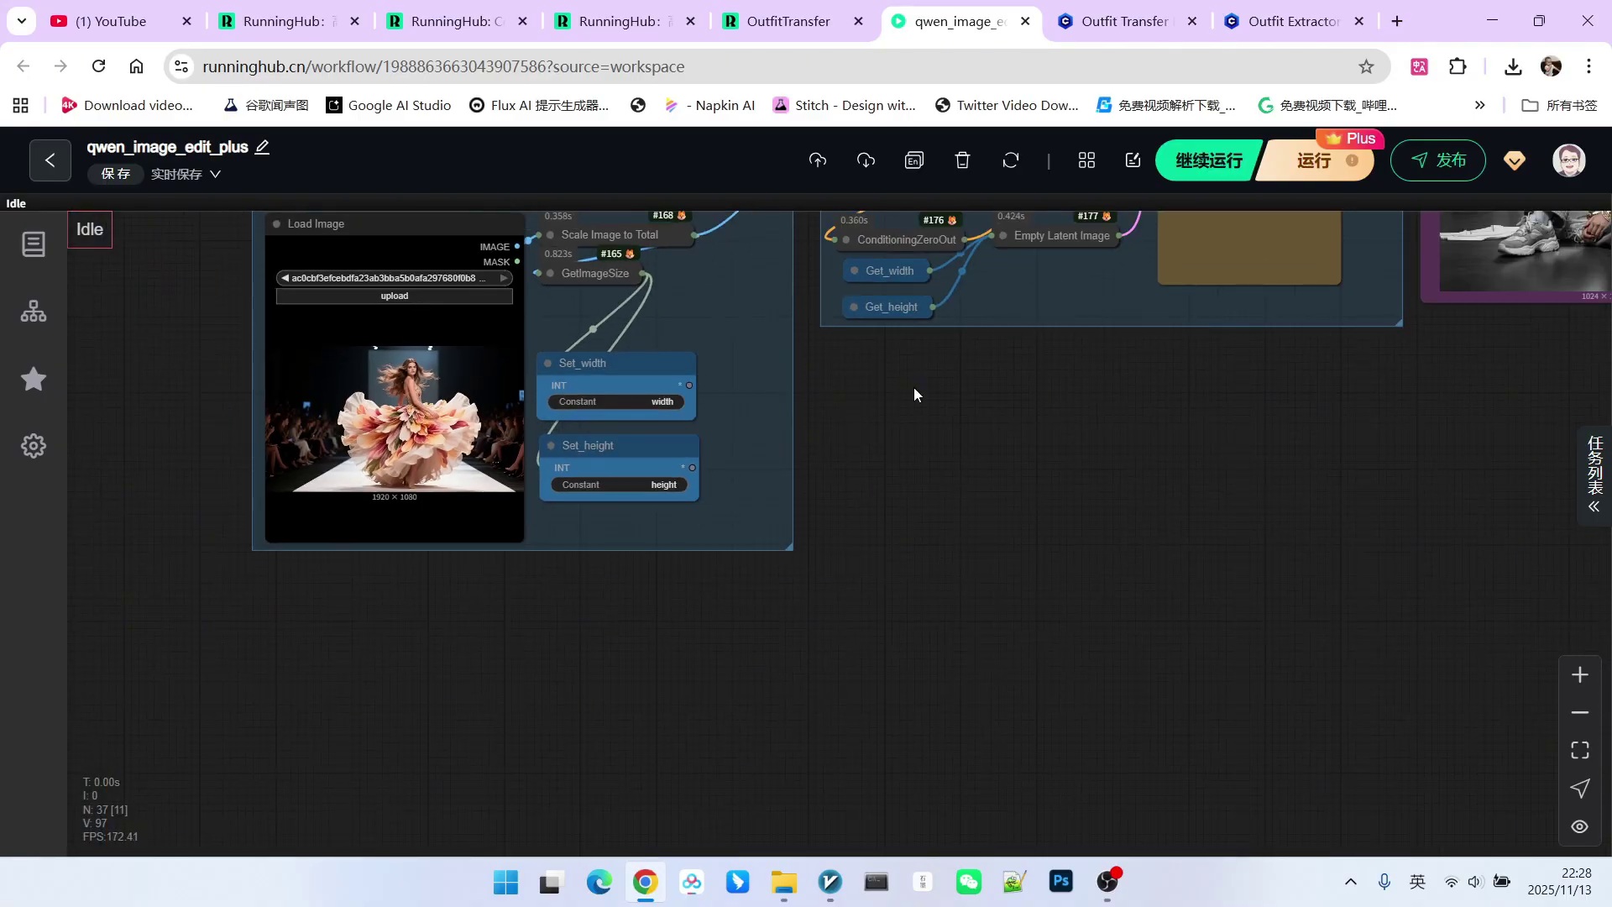
pyautogui.scroll(-3, 776, 570)
pyautogui.scroll(-2, 857, 547)
# Zoom into the Save Image node to inspect the 1360×768 runway result and nearby workflow nodes
pyautogui.scroll(-2, 856, 547)
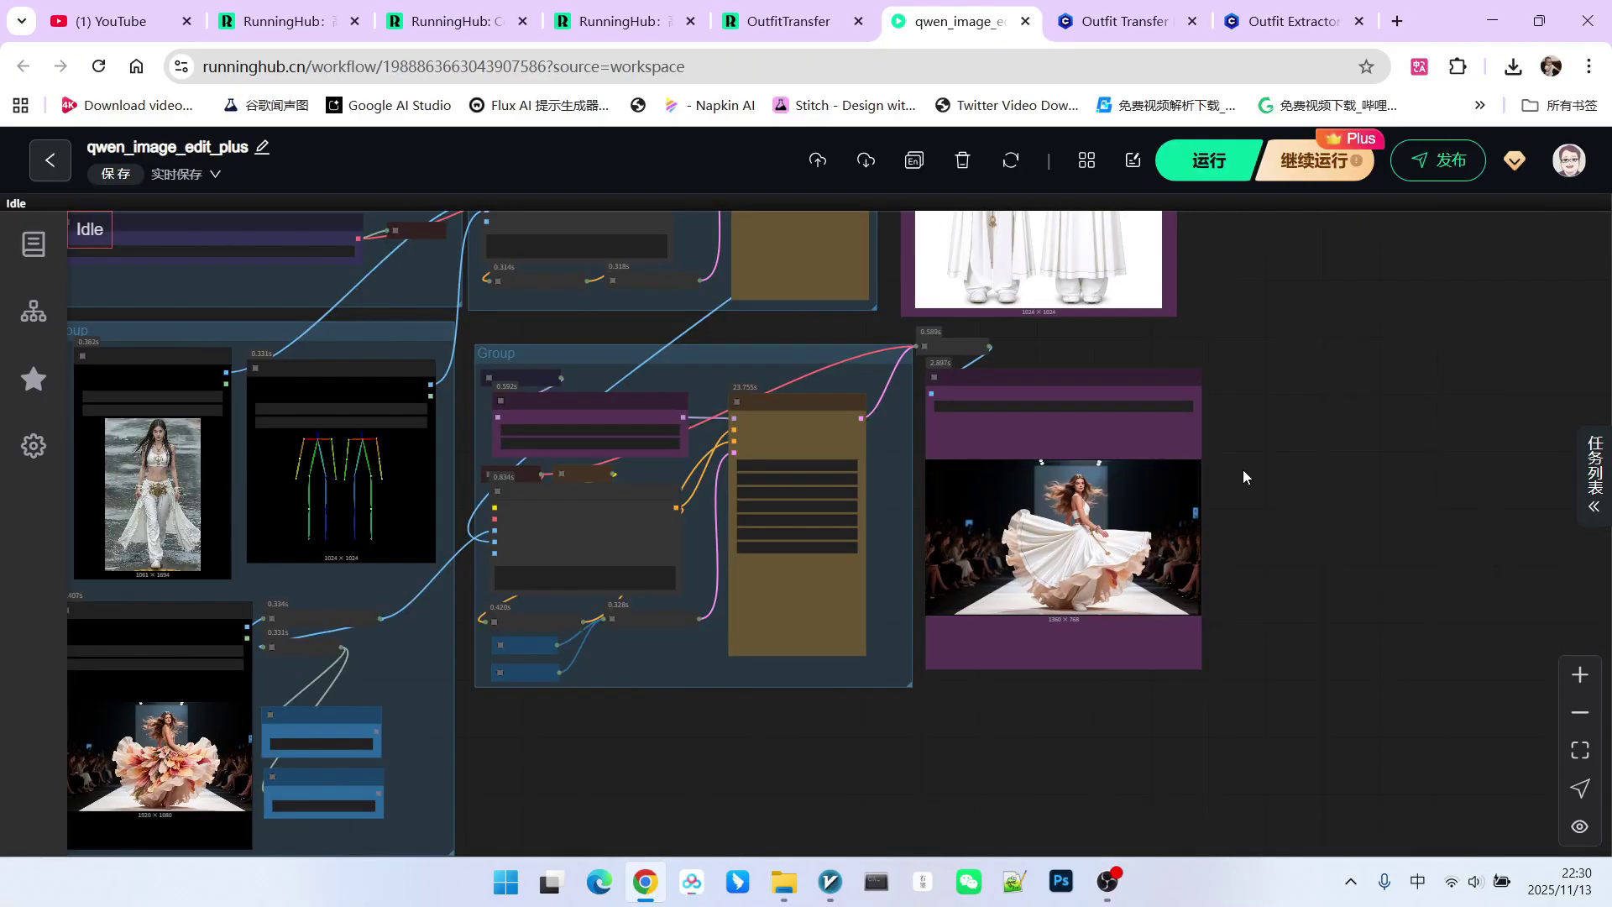
pyautogui.scroll(-1, 1242, 473)
pyautogui.scroll(8, 1217, 547)
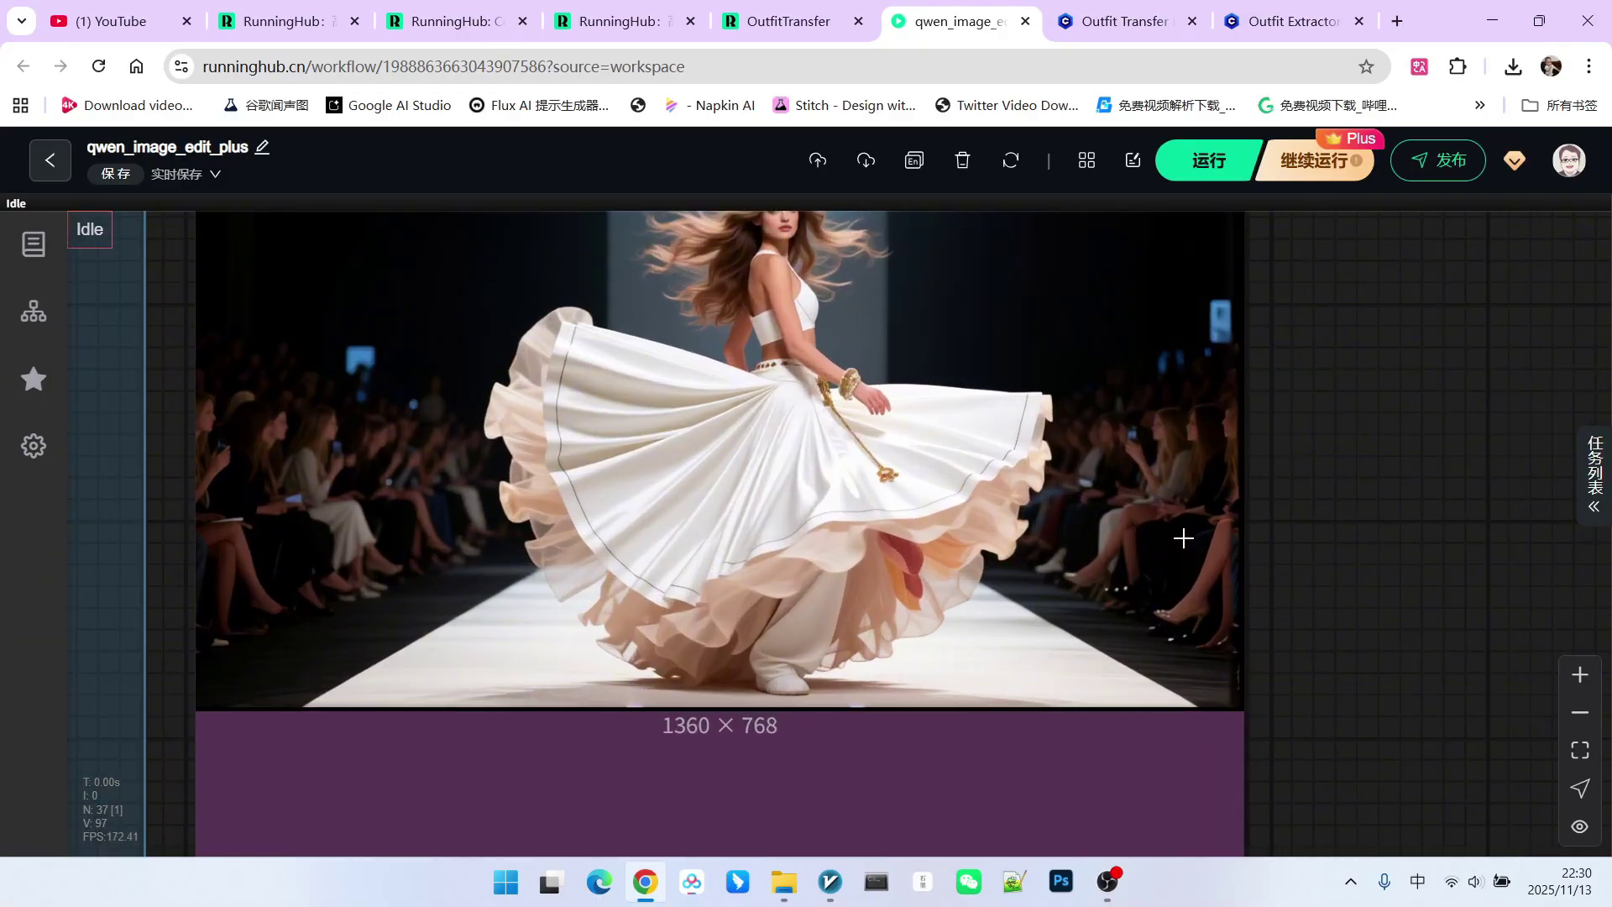
pyautogui.scroll(-2, 1311, 535)
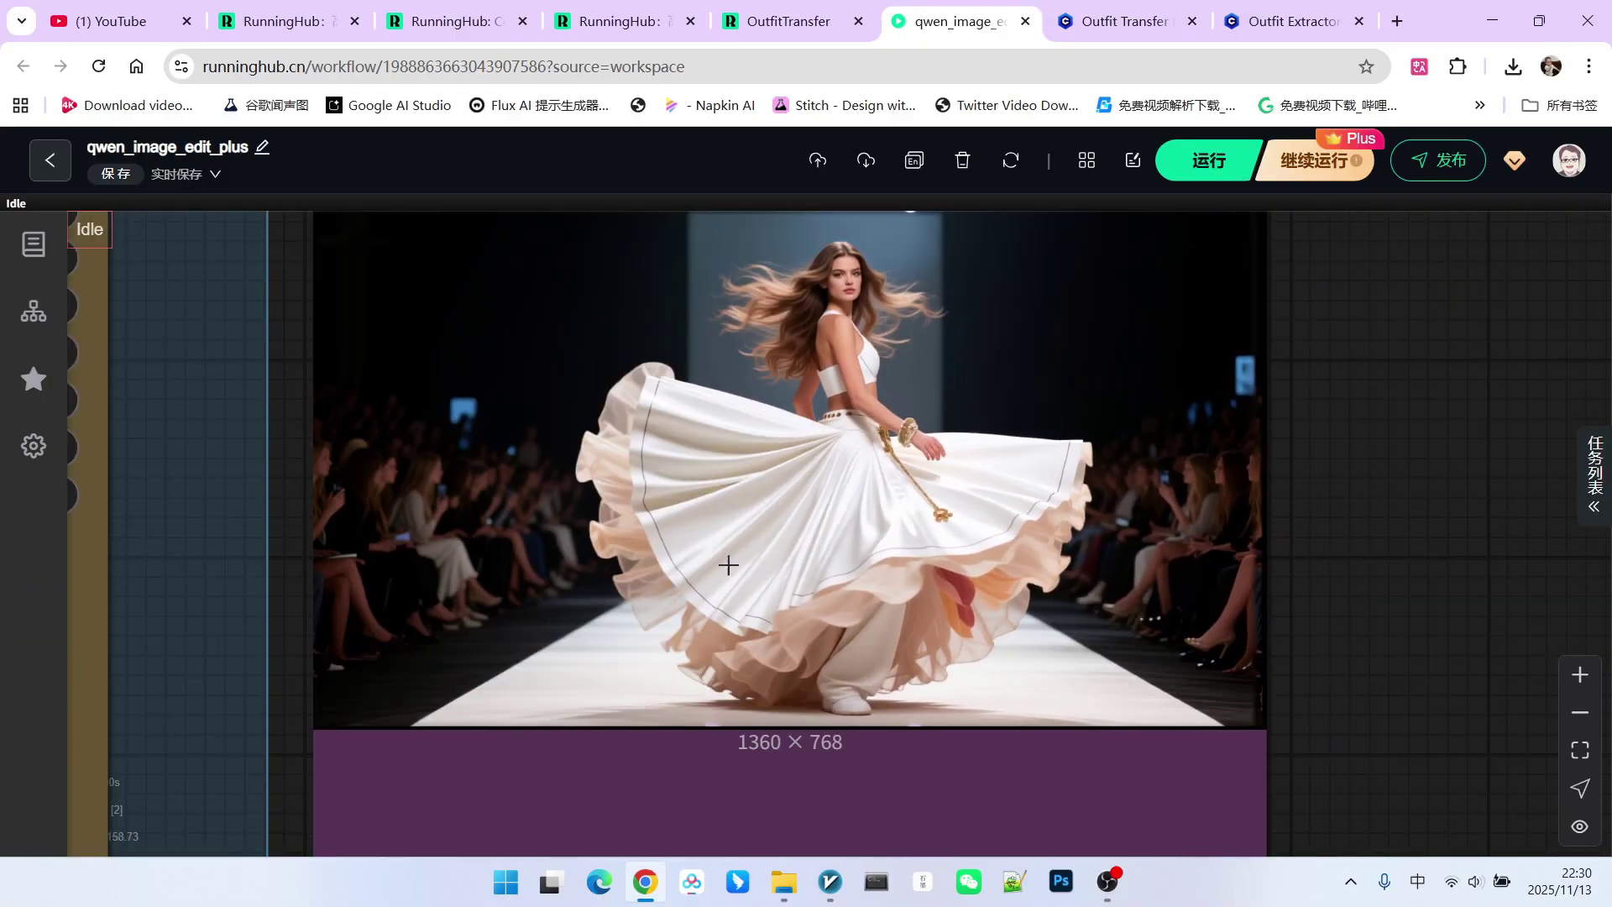
pyautogui.scroll(-1, 960, 496)
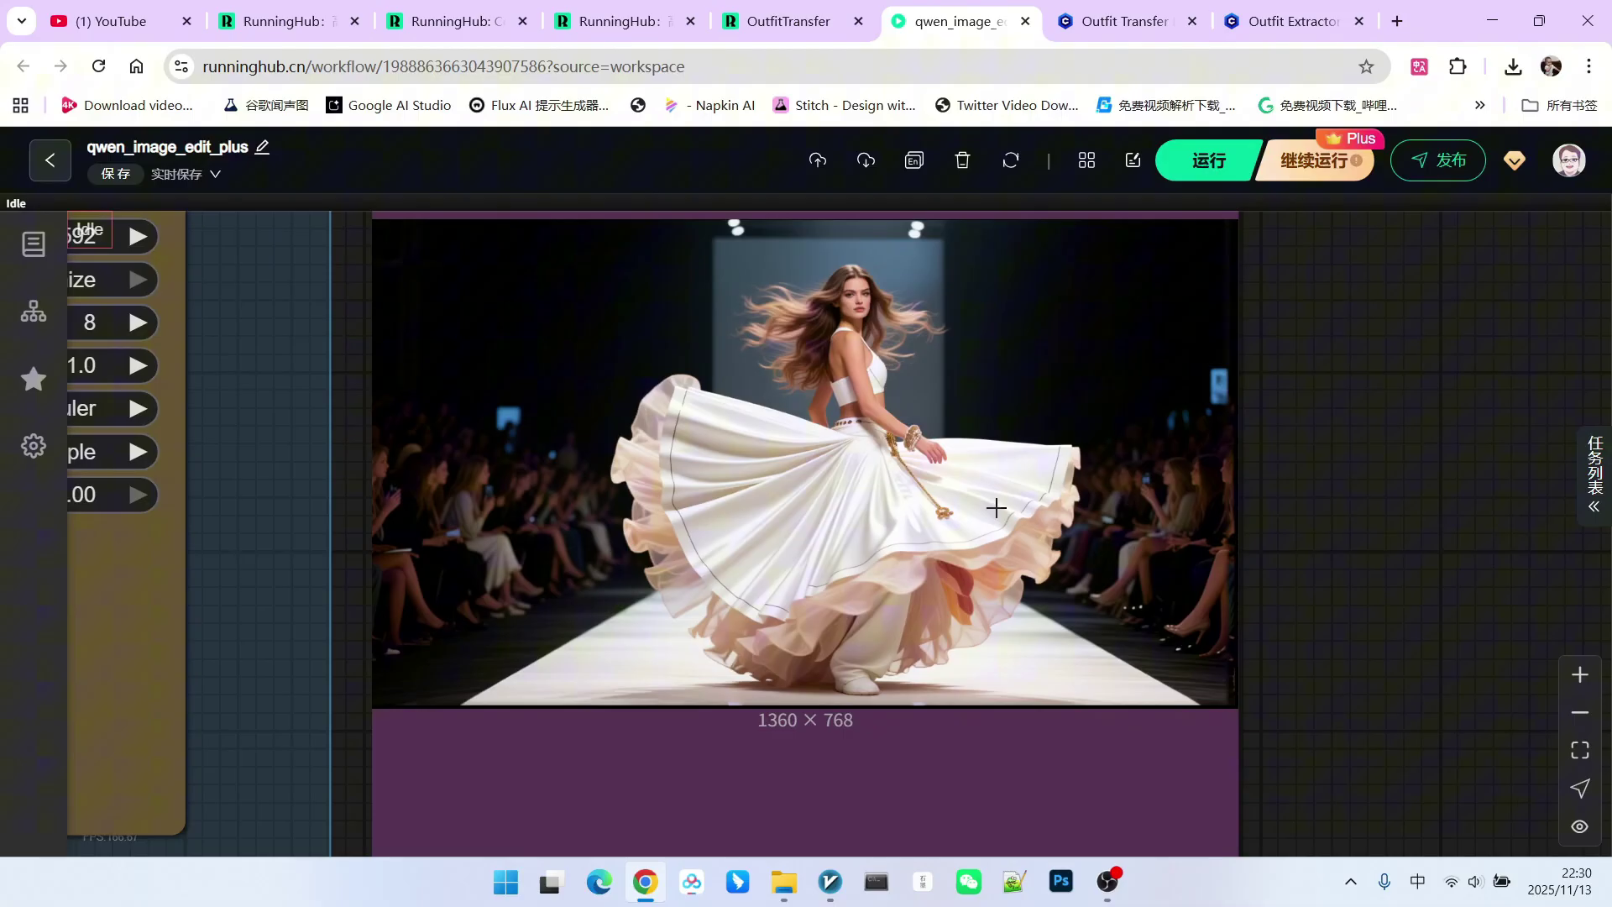
pyautogui.scroll(-1, 1050, 521)
pyautogui.scroll(2, 1094, 527)
pyautogui.scroll(-1, 1092, 537)
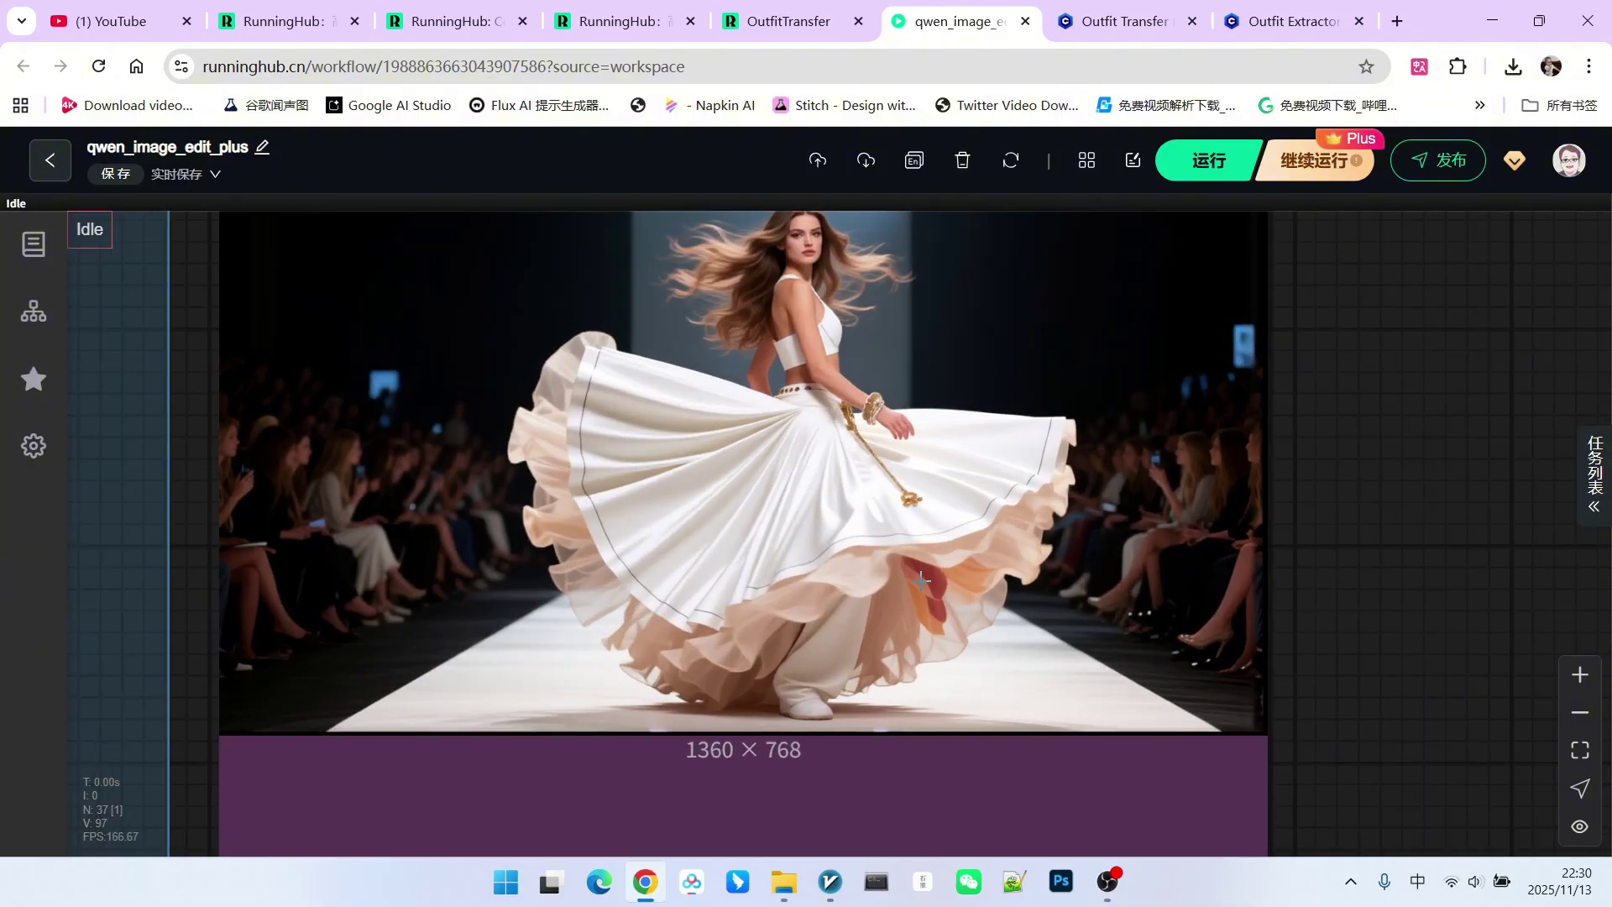
pyautogui.scroll(-5, 933, 572)
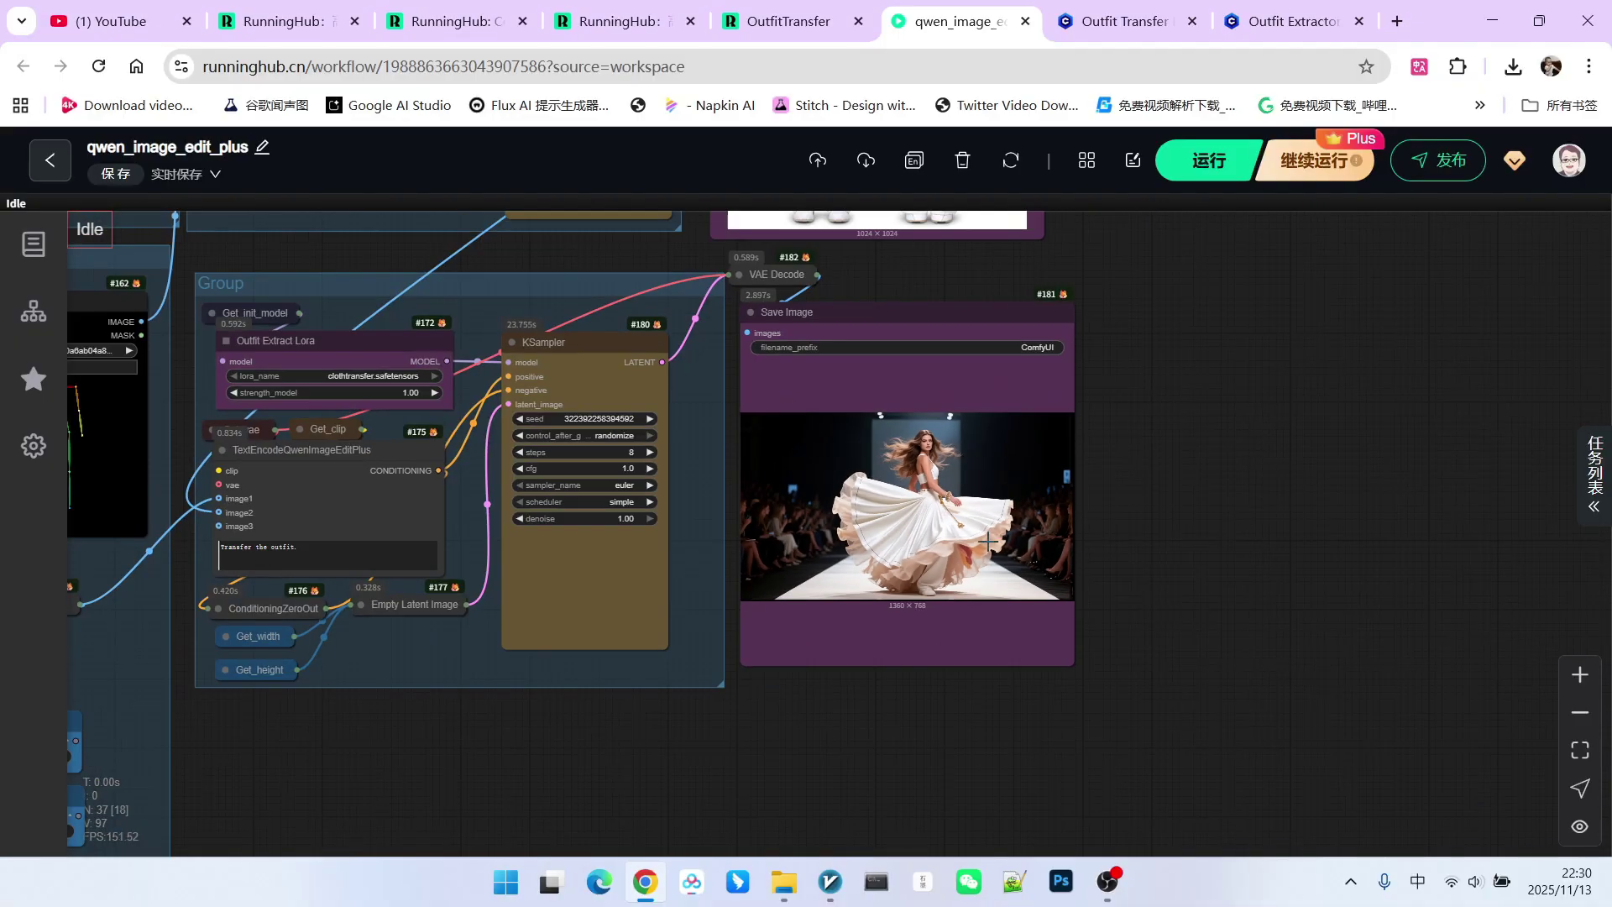
pyautogui.moveTo(814, 696); pyautogui.dragTo(1443, 409)
pyautogui.scroll(2, 470, 604)
pyautogui.scroll(-3, 994, 527)
# Compare the floral-dress input, prompt and sampler settings with the generated white-gown image
pyautogui.moveTo(994, 527); pyautogui.dragTo(878, 751)
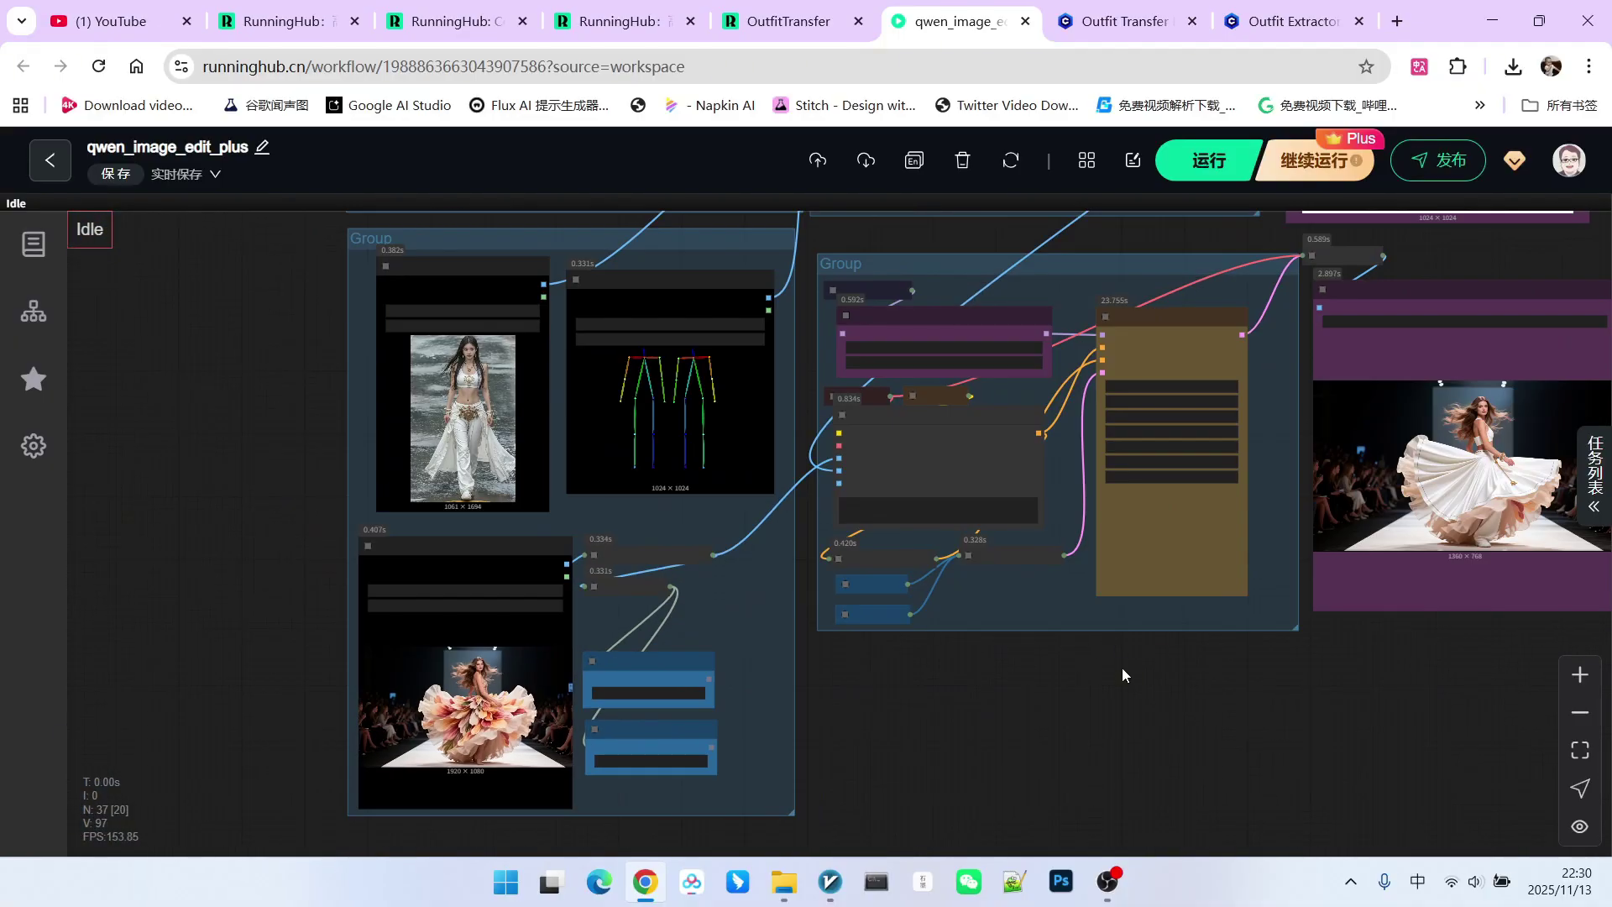
pyautogui.moveTo(1122, 668); pyautogui.dragTo(778, 672)
pyautogui.scroll(3, 1208, 512)
pyautogui.moveTo(930, 698); pyautogui.dragTo(1307, 584)
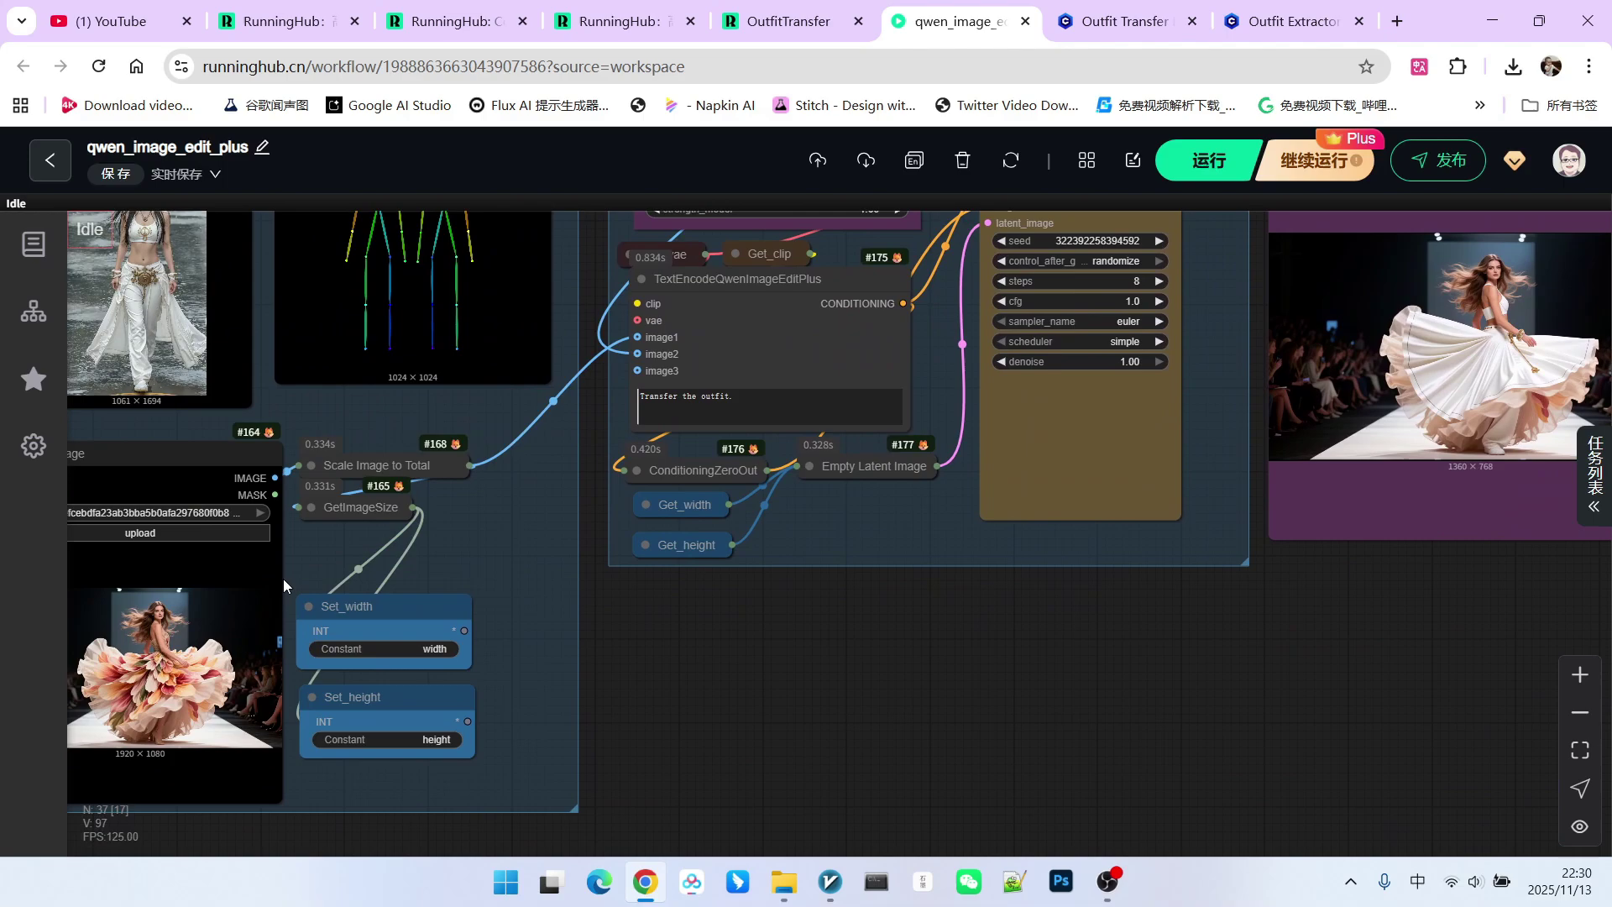
pyautogui.moveTo(1060, 656); pyautogui.dragTo(1066, 703)
pyautogui.scroll(-2, 1100, 666)
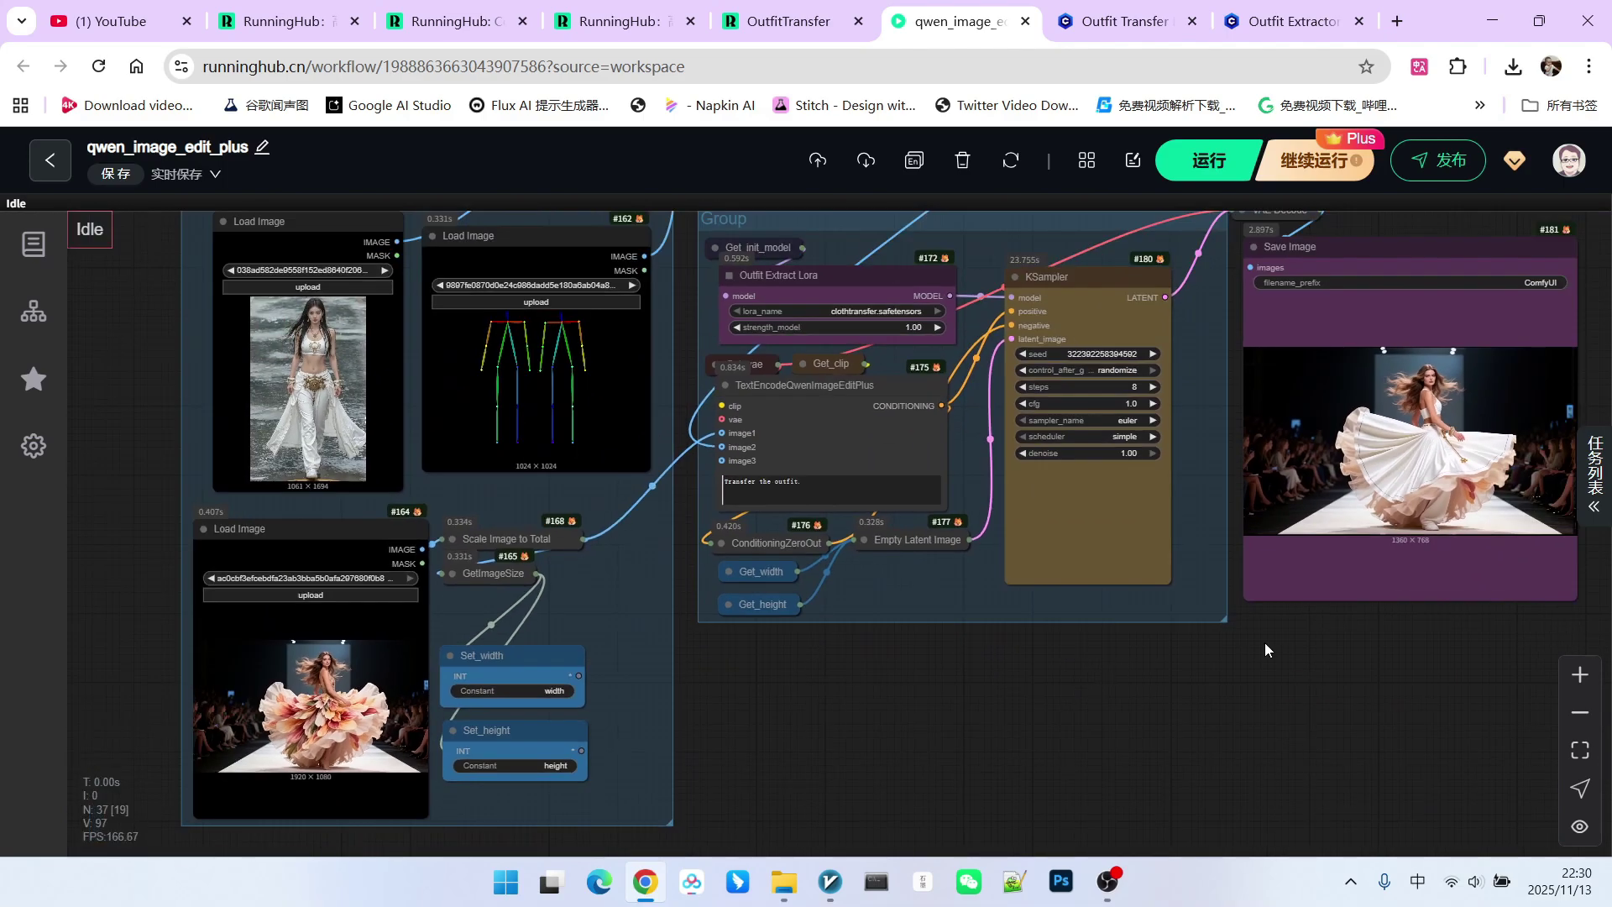
pyautogui.moveTo(1264, 642); pyautogui.dragTo(1252, 673)
pyautogui.scroll(3, 1252, 674)
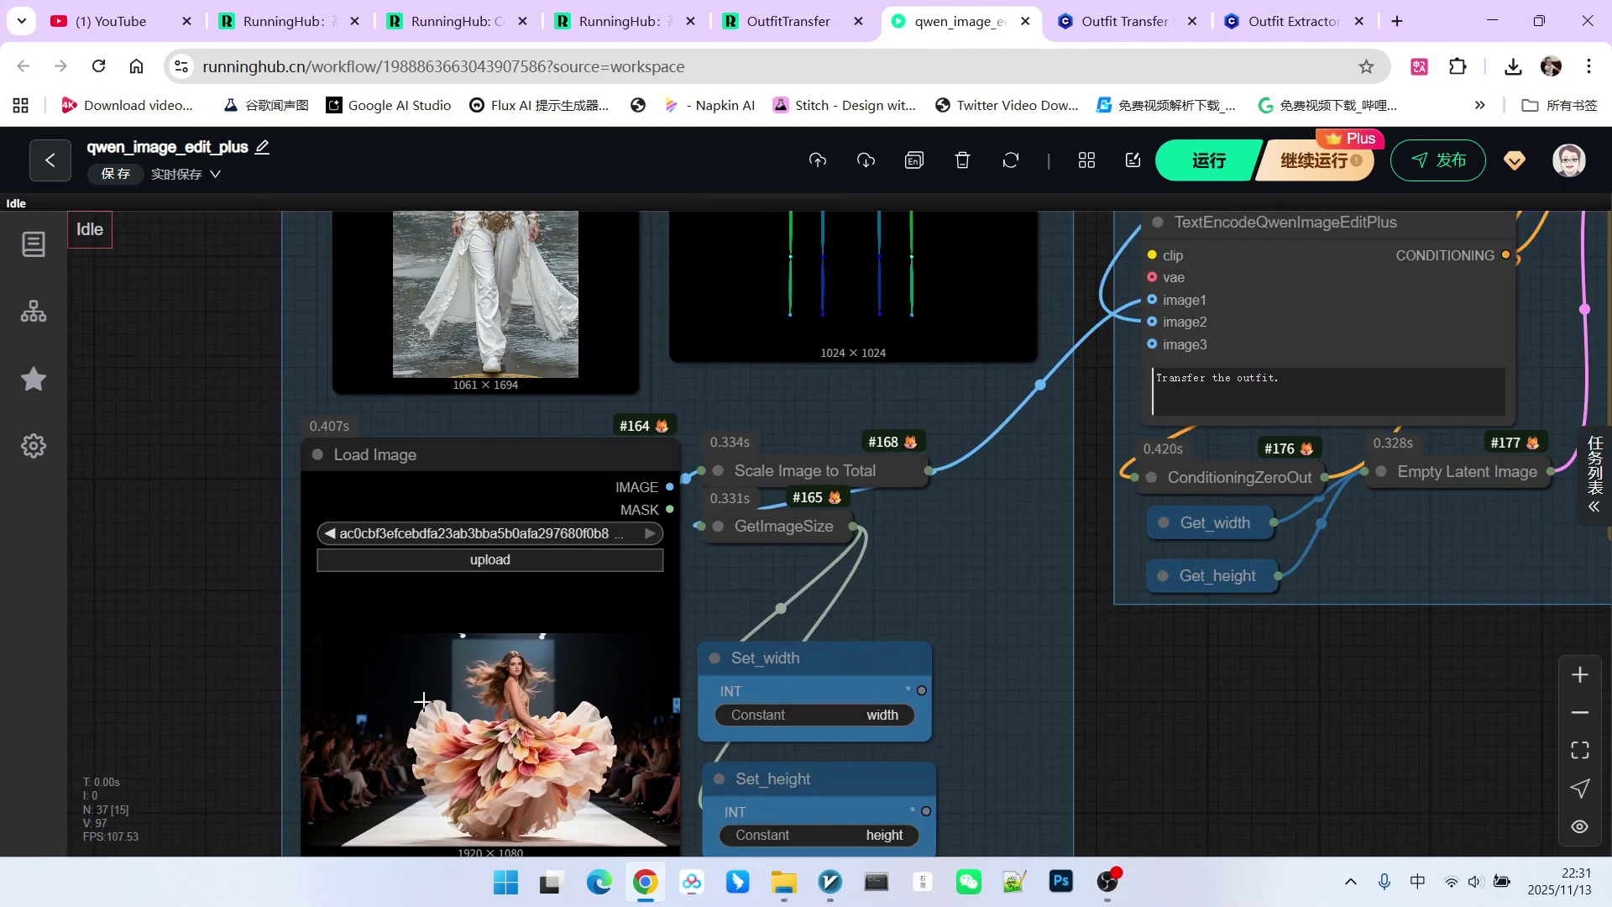
pyautogui.scroll(-7, 558, 725)
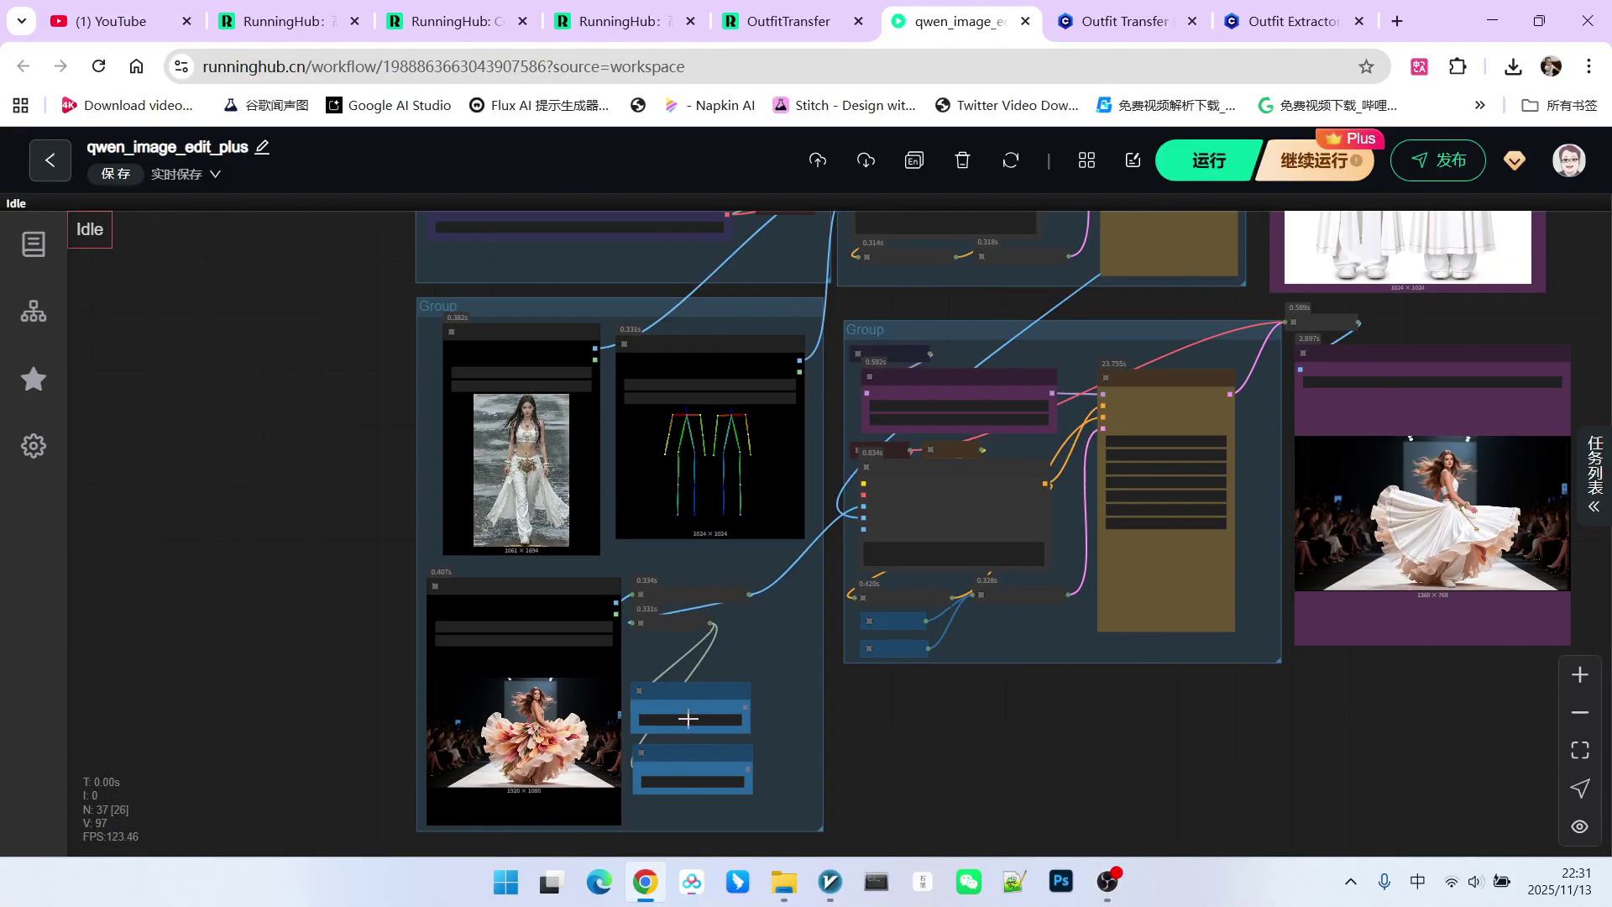
pyautogui.moveTo(1150, 723); pyautogui.dragTo(887, 756)
pyautogui.scroll(3, 1312, 522)
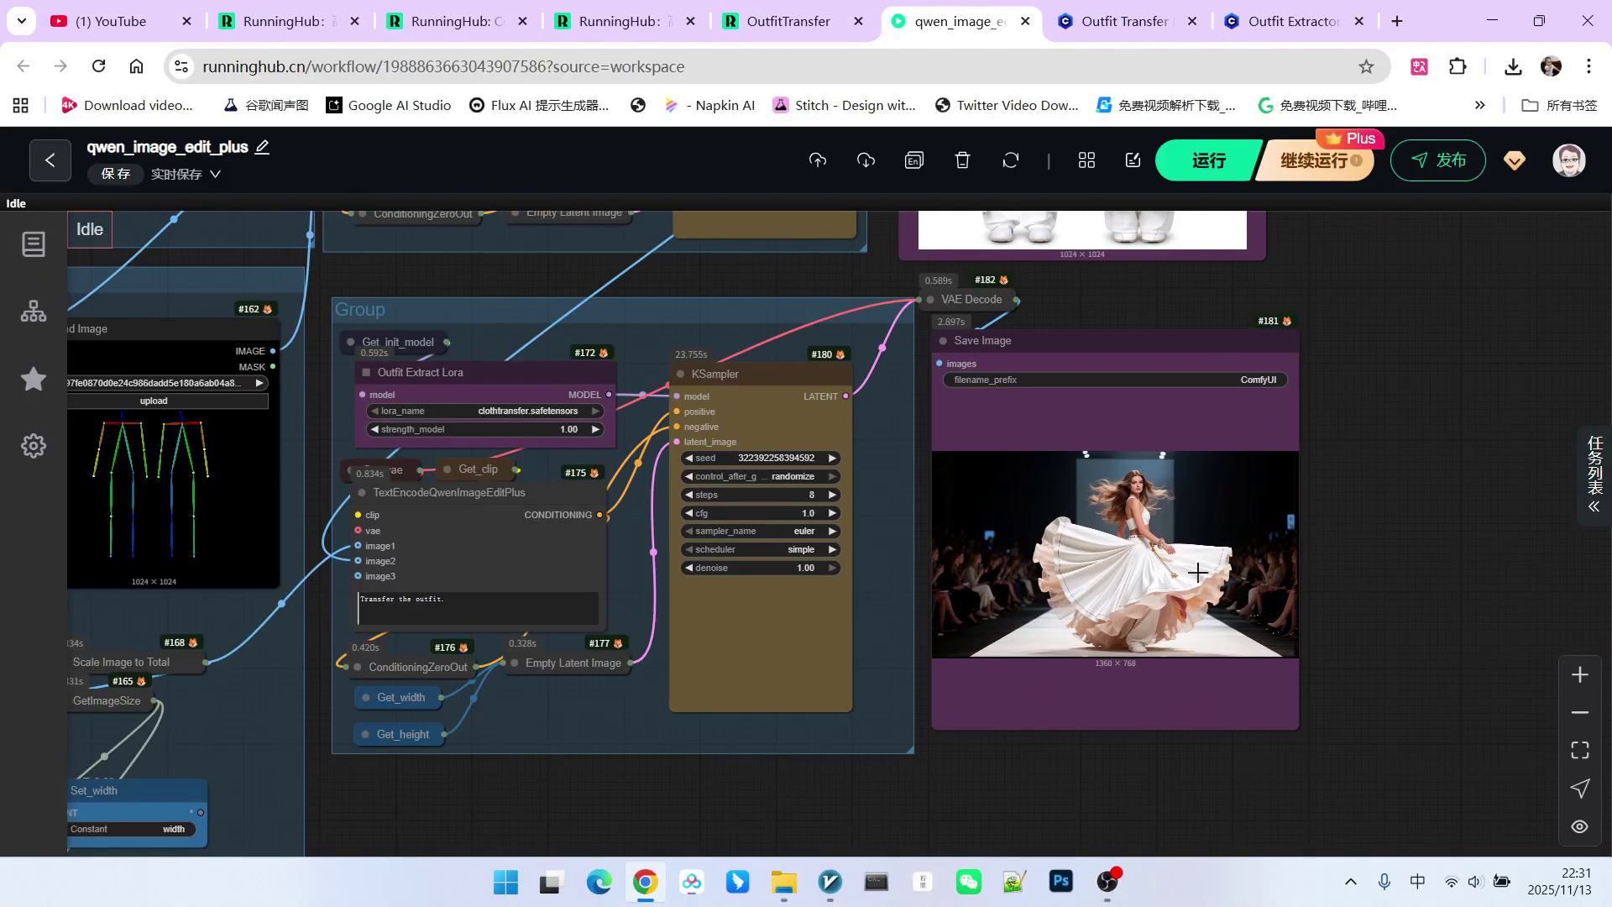
pyautogui.scroll(-1, 1328, 447)
pyautogui.scroll(1, 1348, 428)
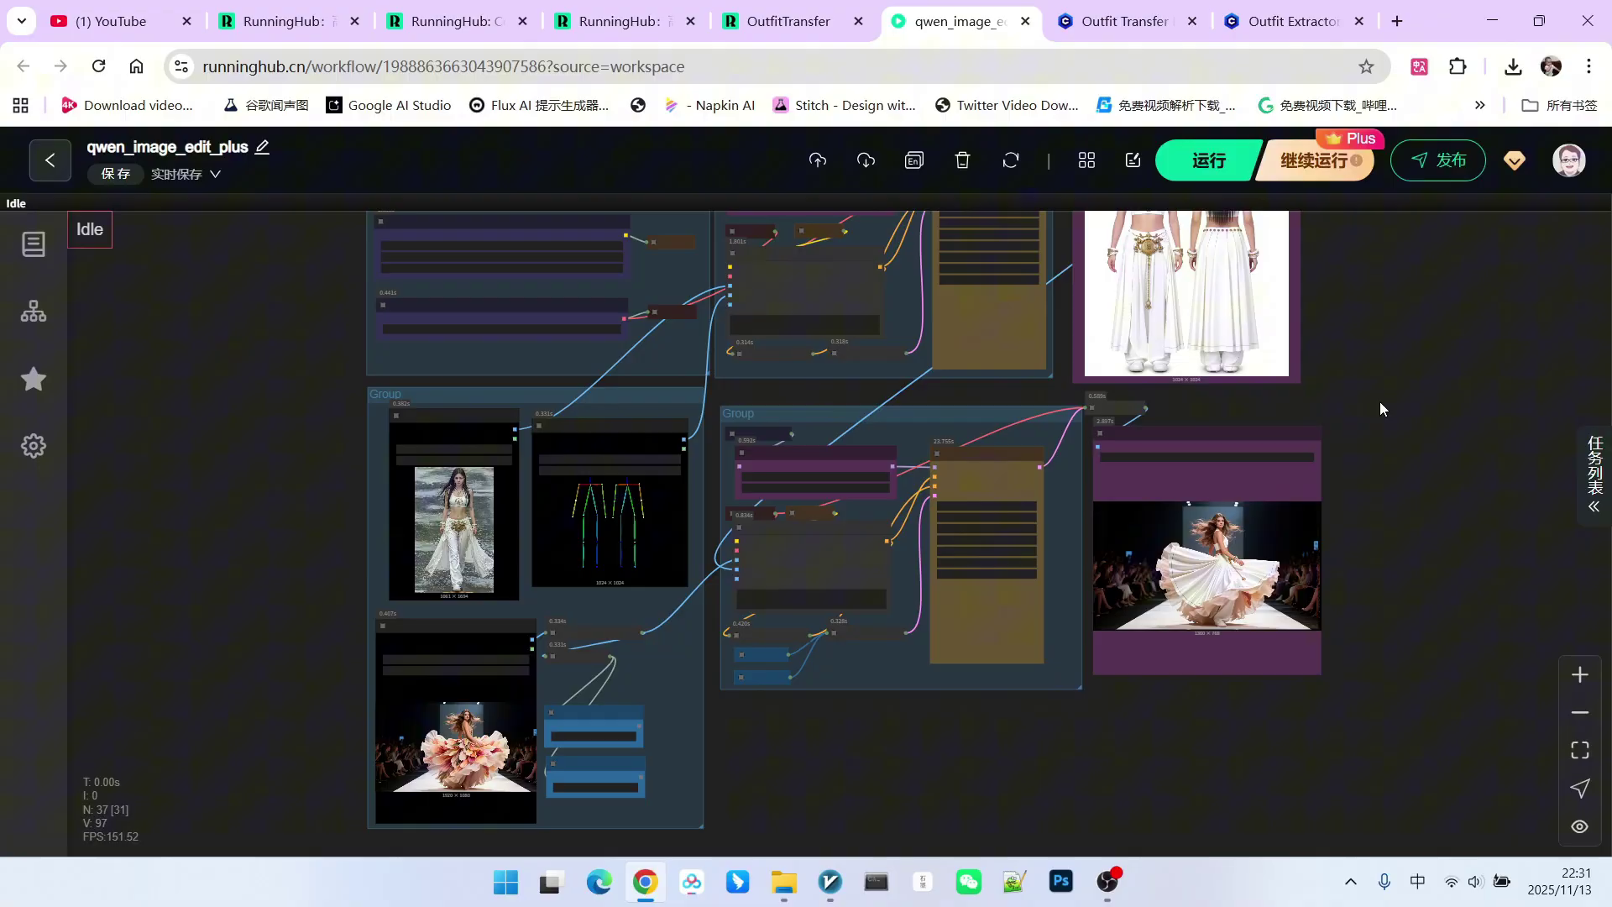
pyautogui.scroll(-3, 1355, 479)
pyautogui.scroll(3, 1338, 286)
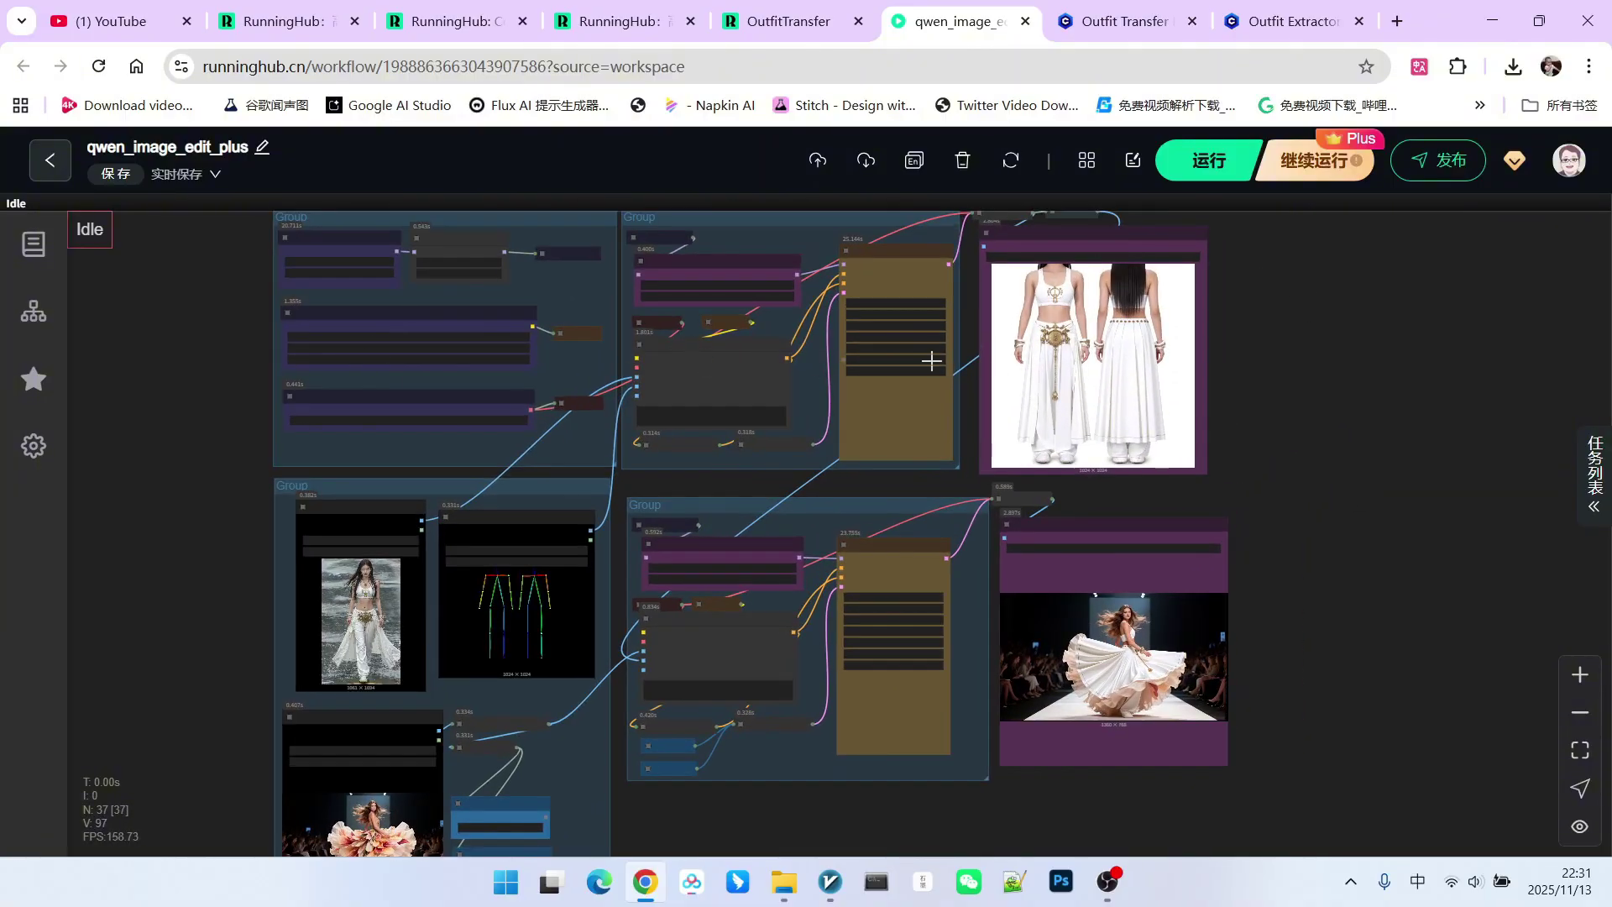
pyautogui.scroll(1, 1198, 384)
pyautogui.scroll(-3, 1240, 386)
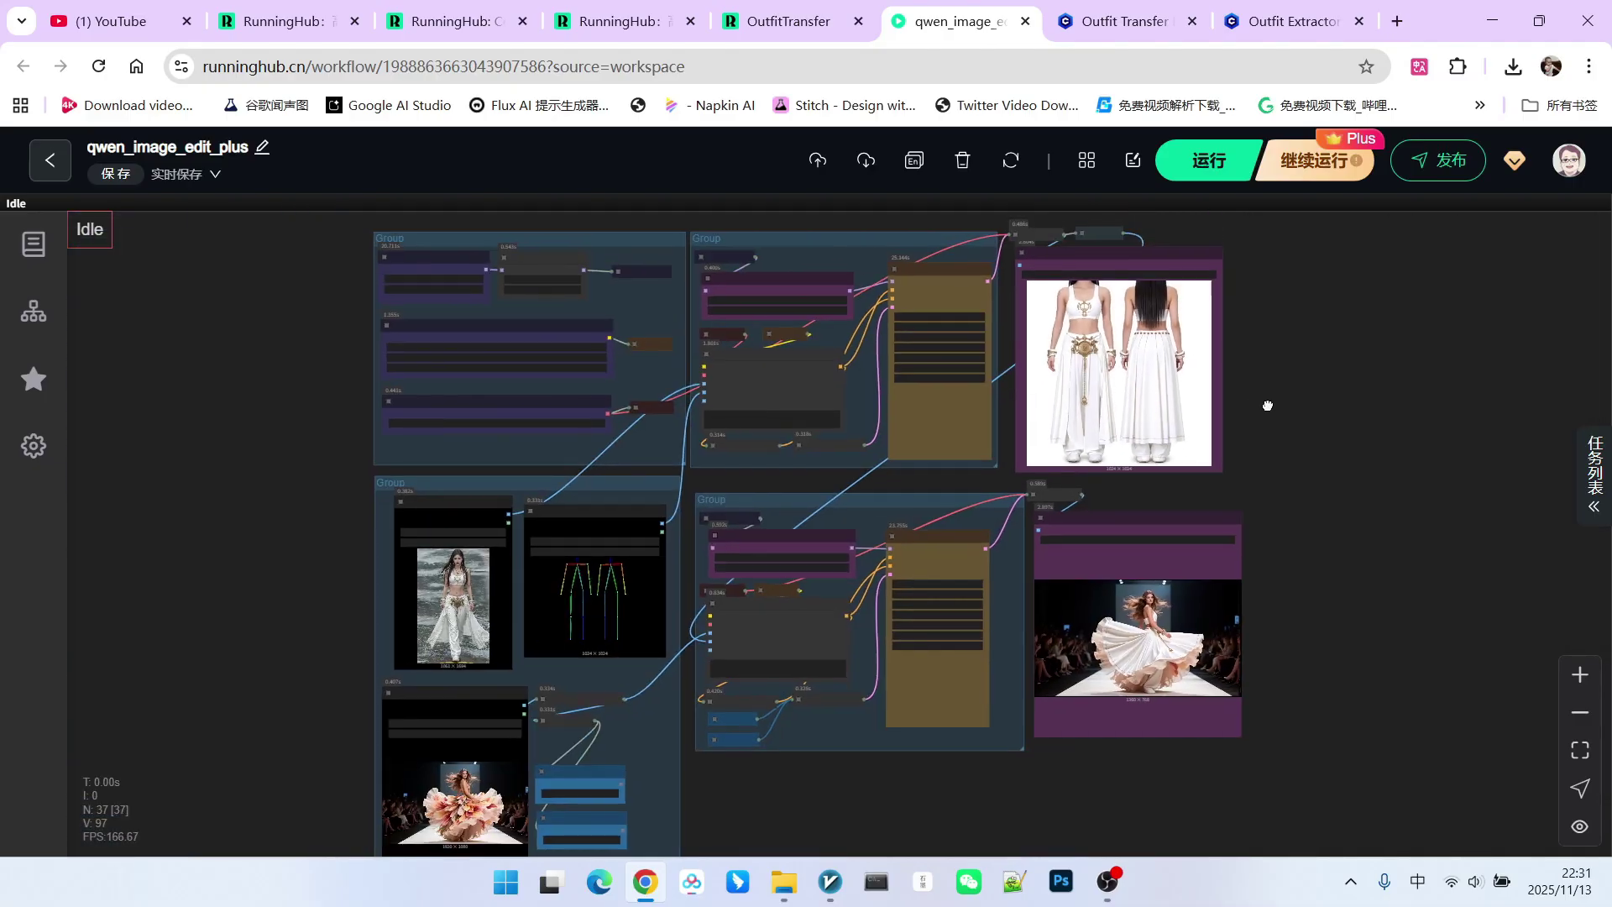
pyautogui.moveTo(1266, 404); pyautogui.dragTo(1269, 461)
pyautogui.scroll(4, 1139, 439)
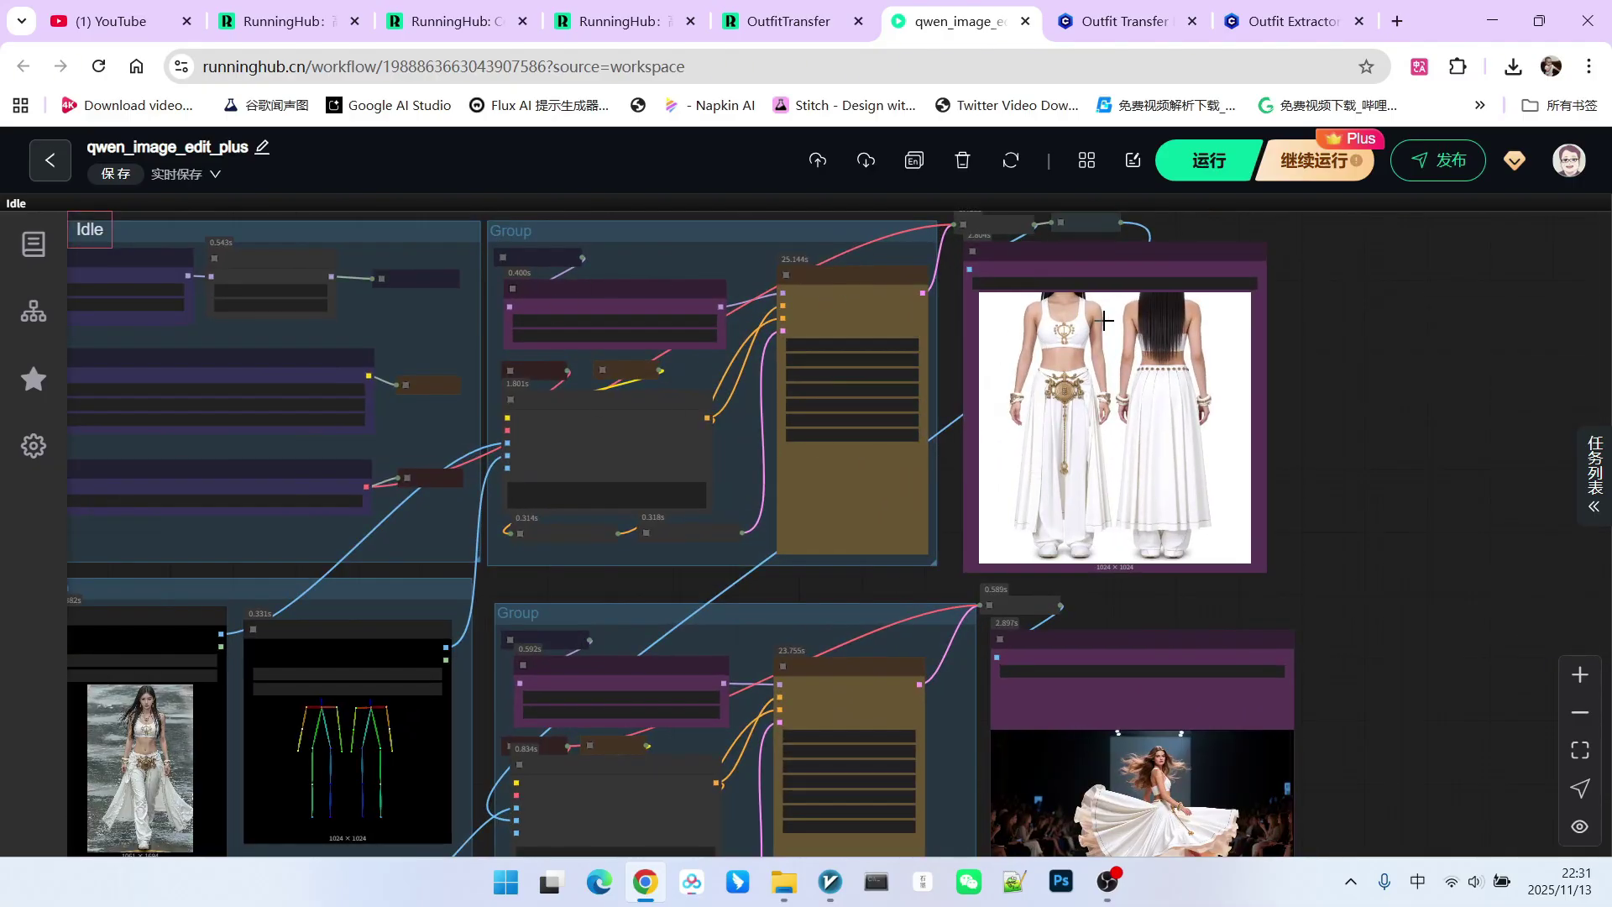
pyautogui.scroll(-3, 1211, 407)
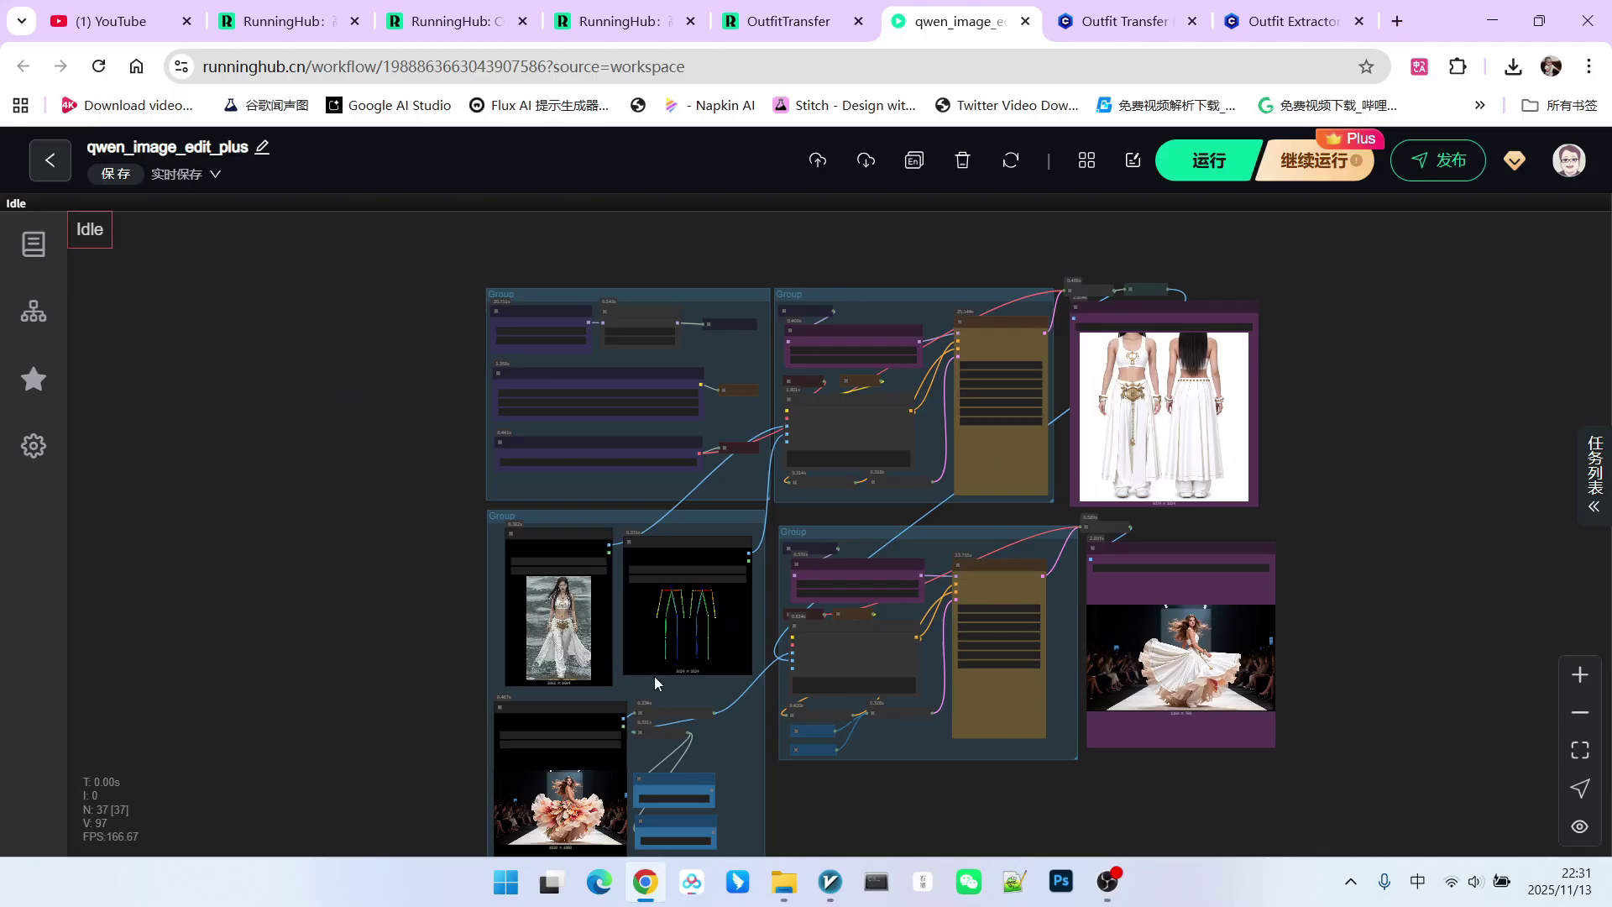
pyautogui.scroll(1, 1025, 414)
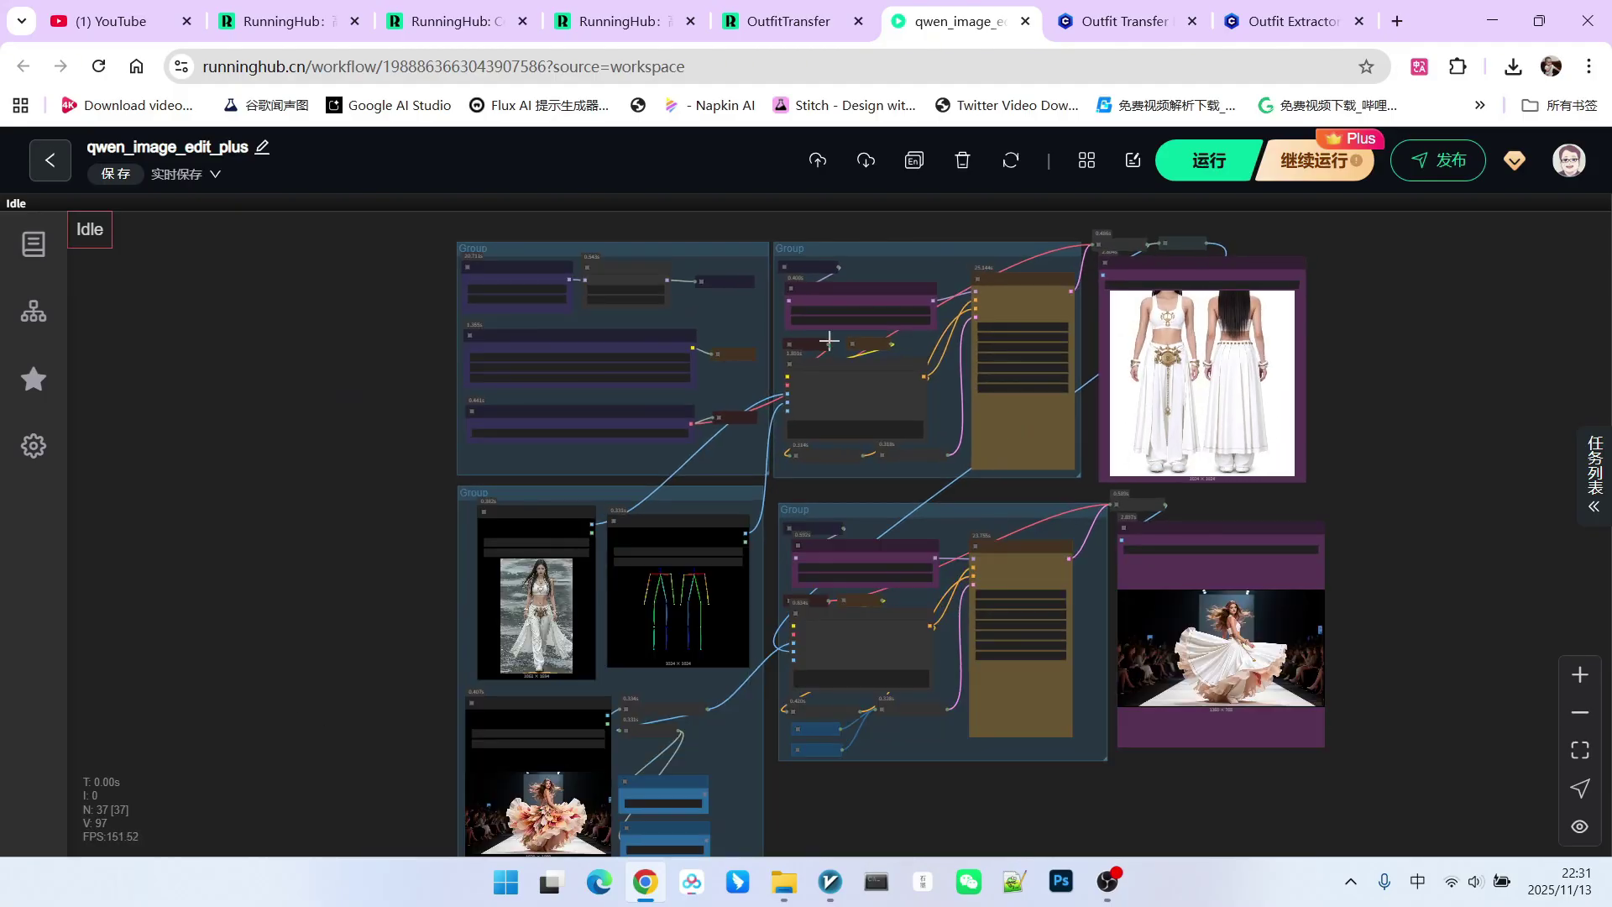
pyautogui.moveTo(1324, 359); pyautogui.dragTo(1306, 461)
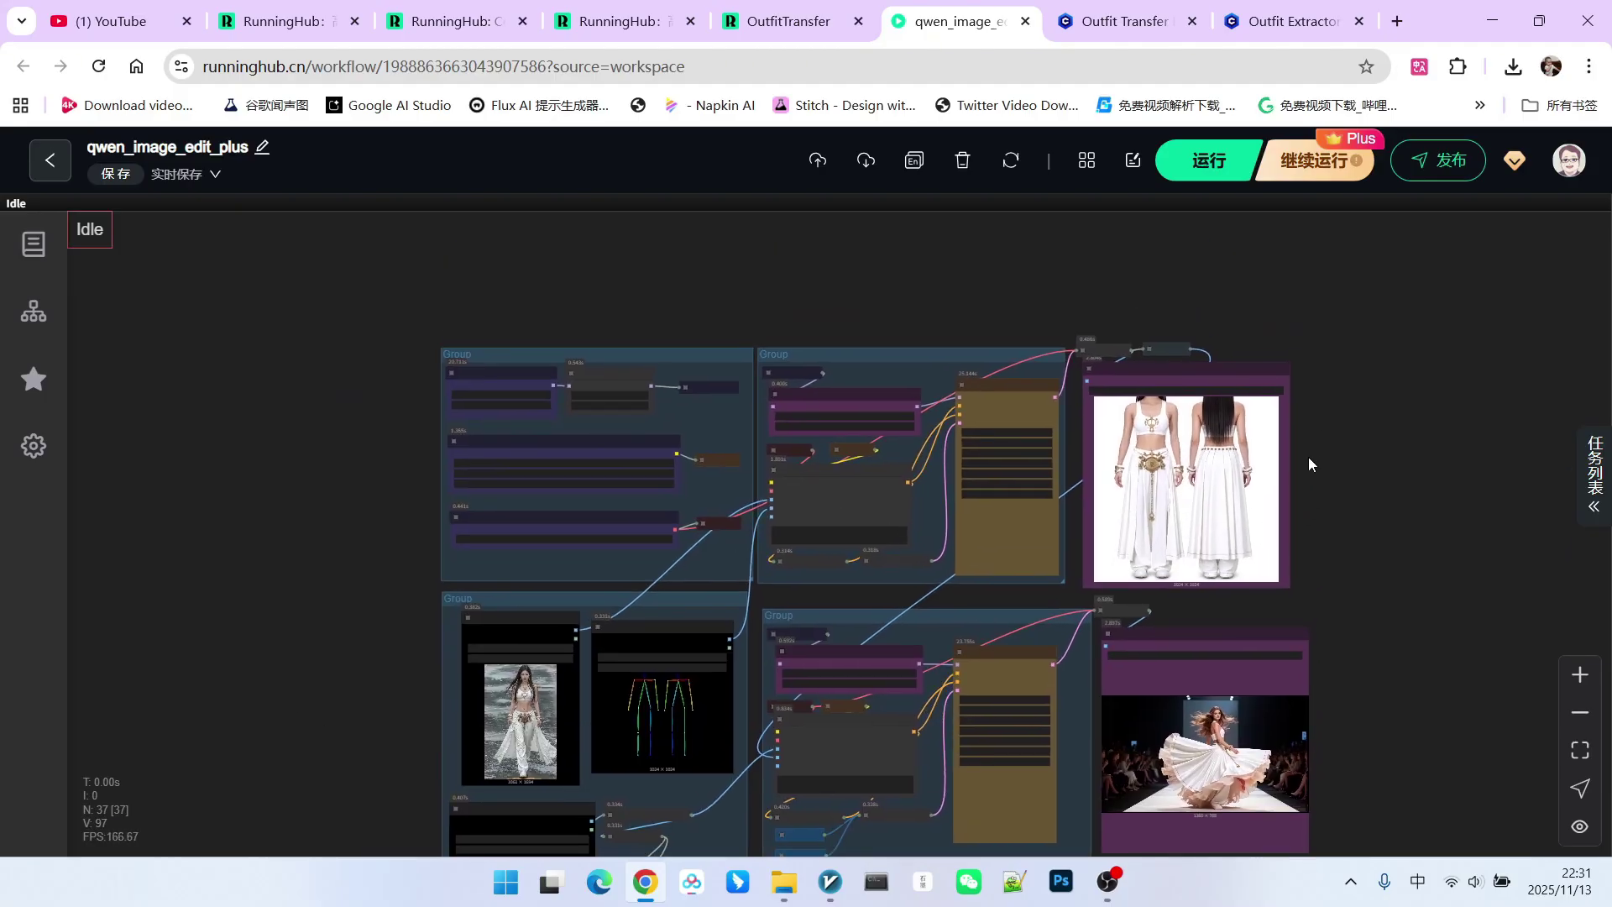
pyautogui.scroll(4, 1287, 414)
pyautogui.scroll(-5, 1029, 450)
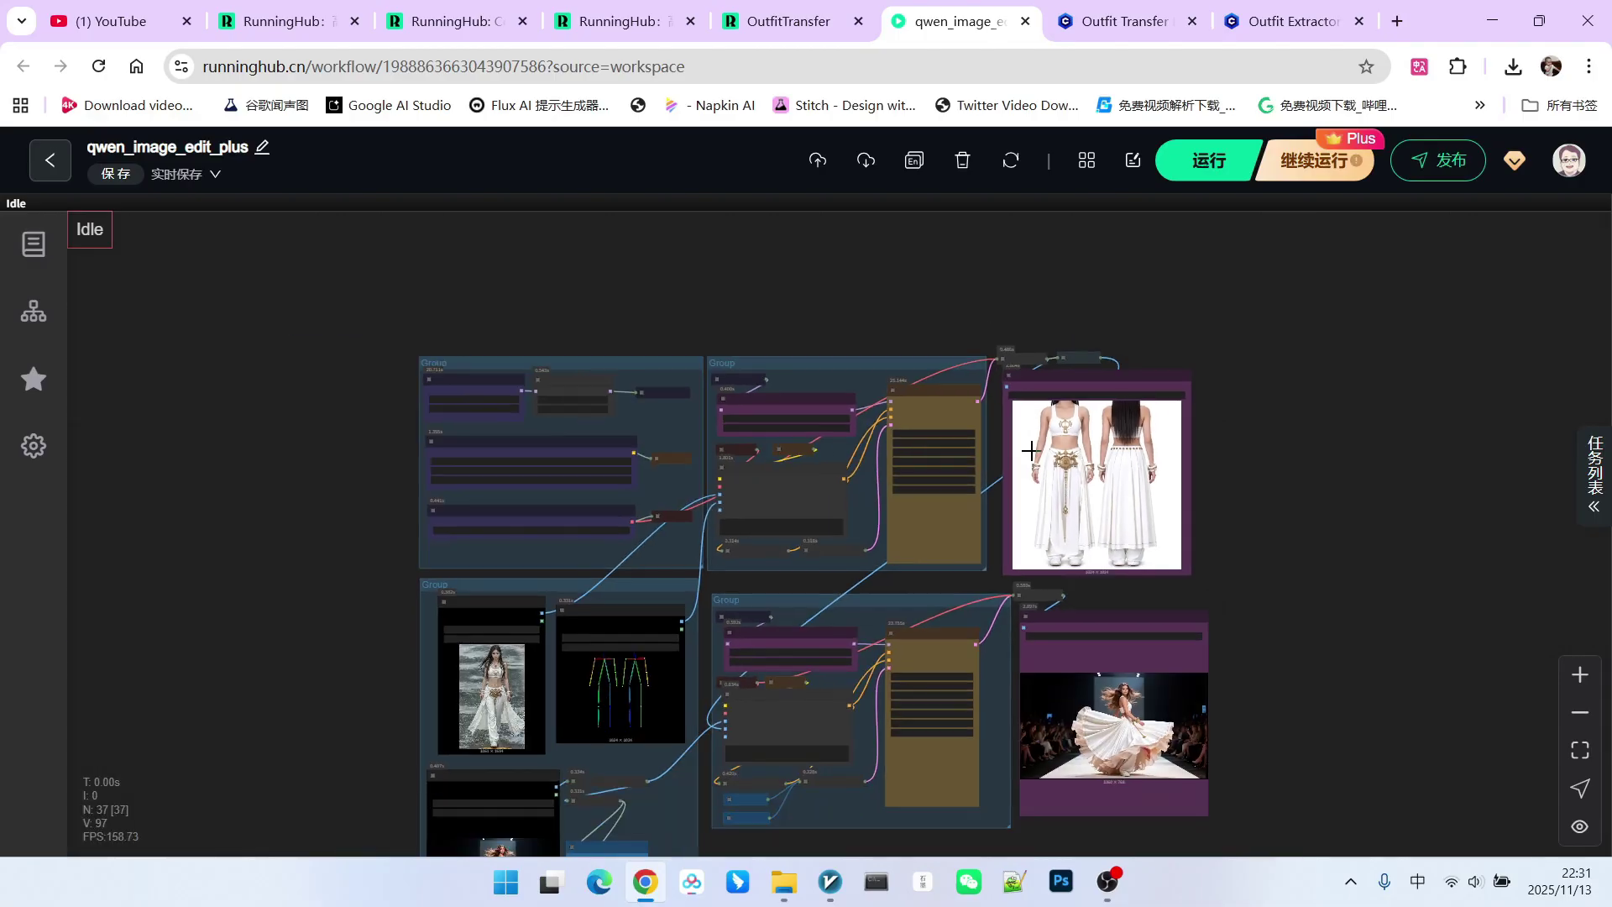
pyautogui.moveTo(1029, 451); pyautogui.dragTo(1026, 322)
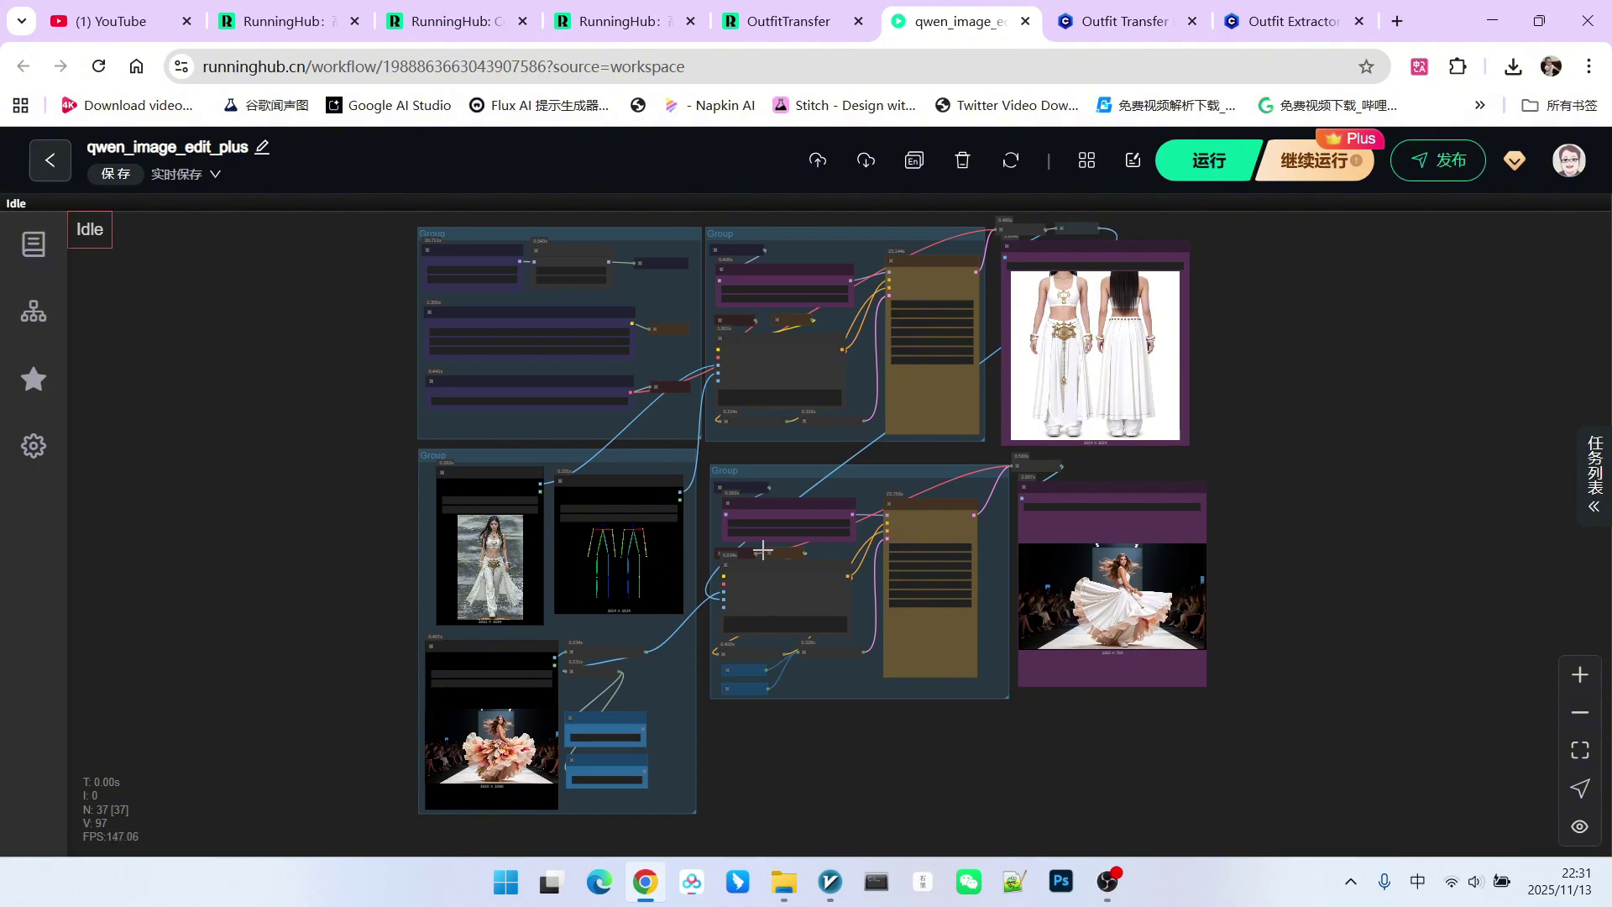
pyautogui.scroll(-1, 1014, 585)
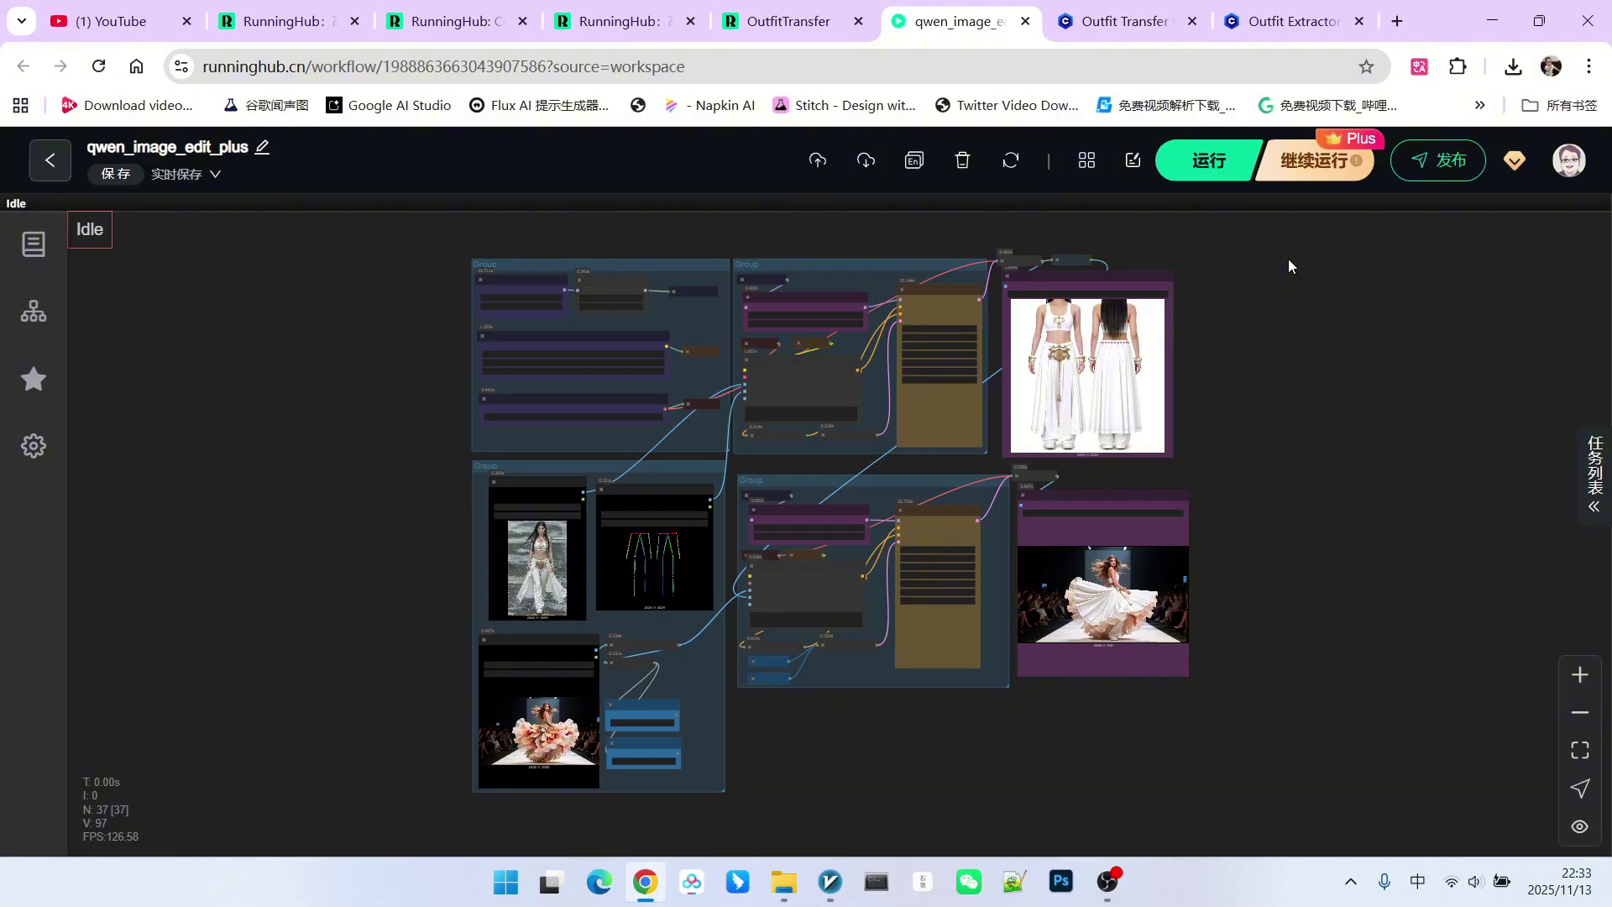
pyautogui.scroll(-1, 1301, 268)
pyautogui.scroll(2, 1298, 273)
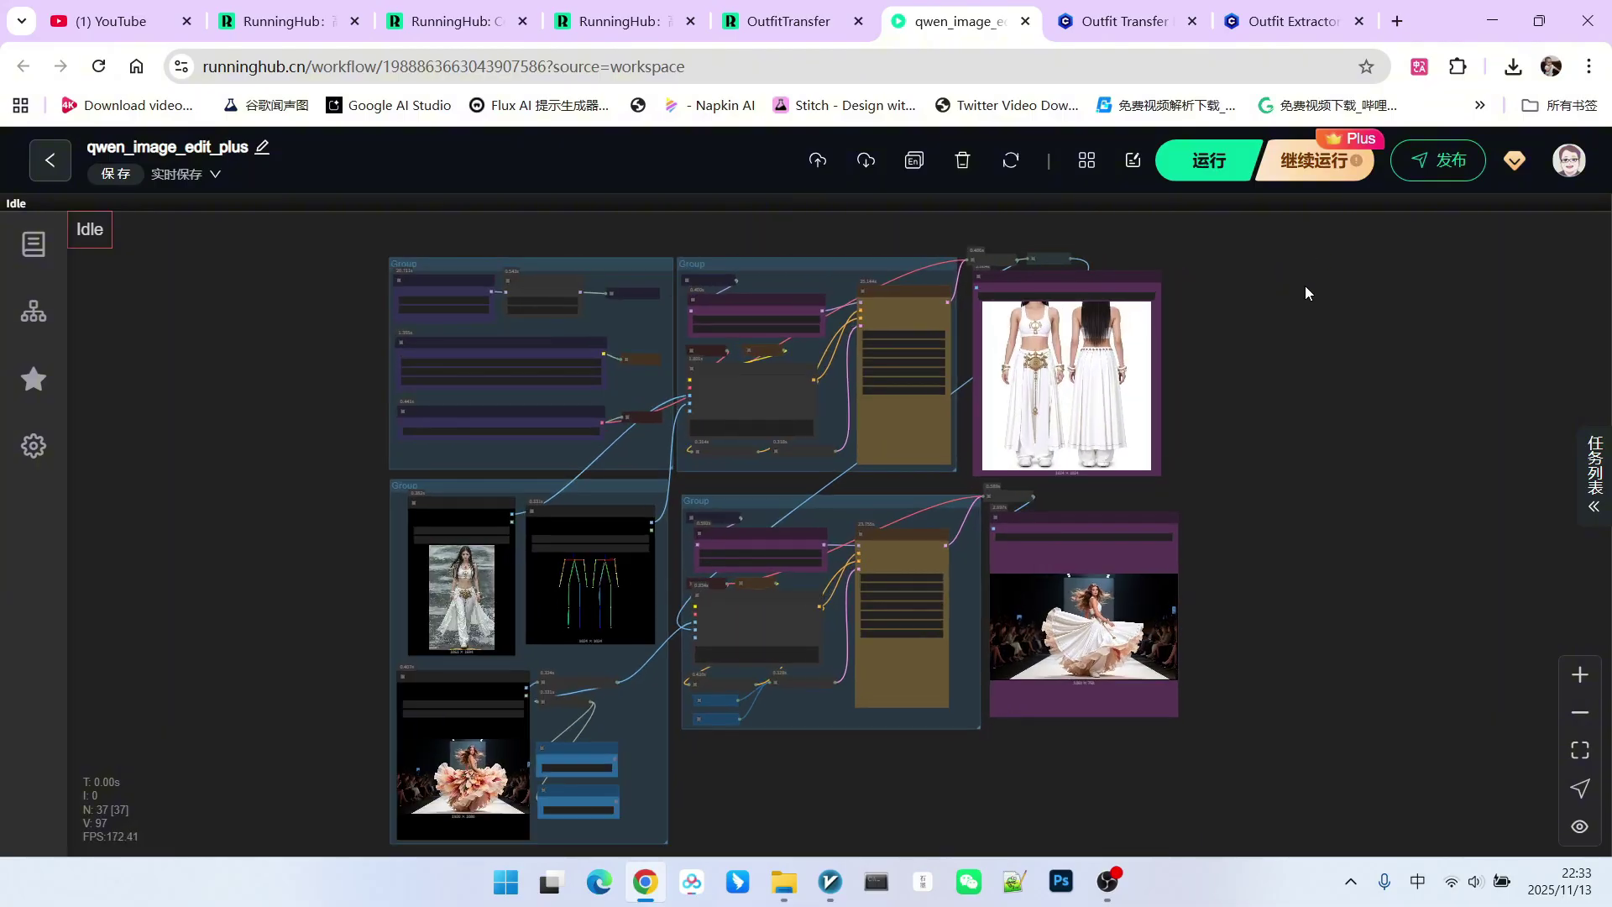
pyautogui.scroll(-1, 1303, 295)
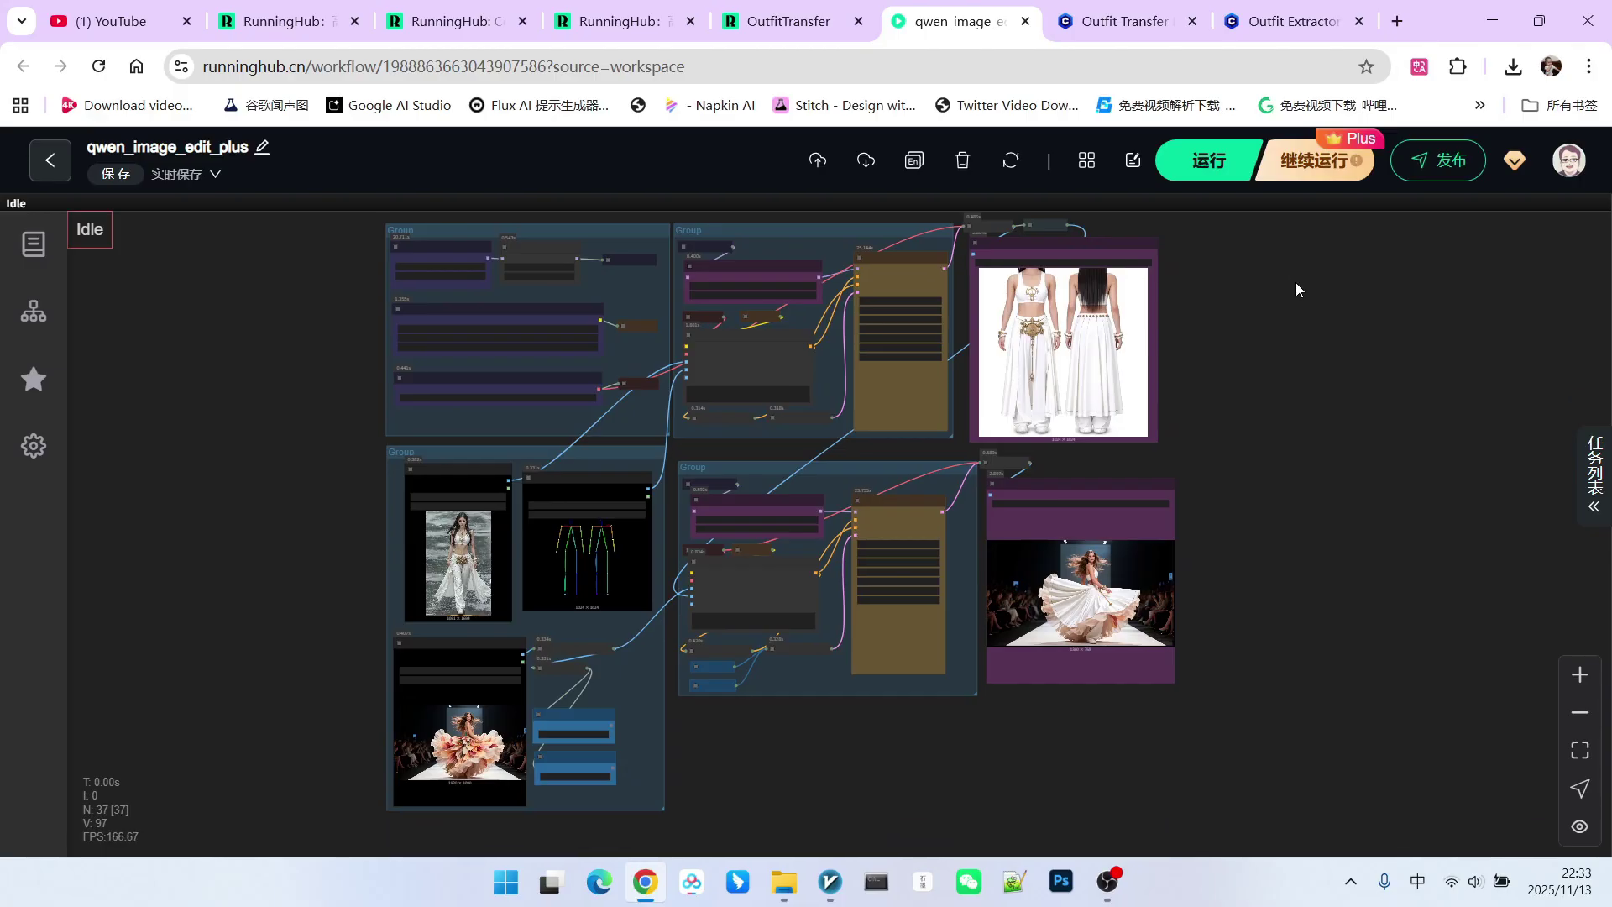